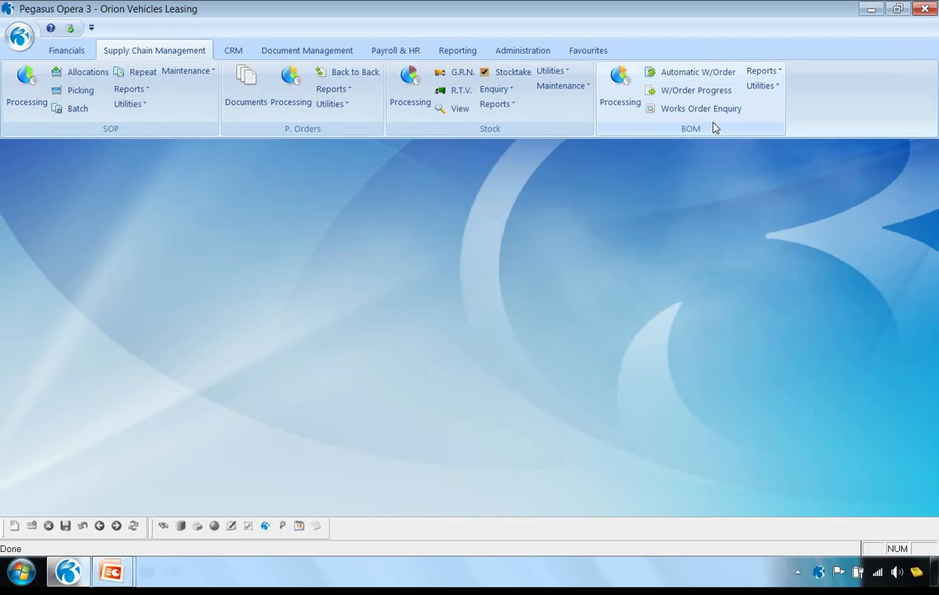
Review the sell price on the Car Mat - Small stock record and close the record
{"action": "left_click", "coordinate": [416, 96]}
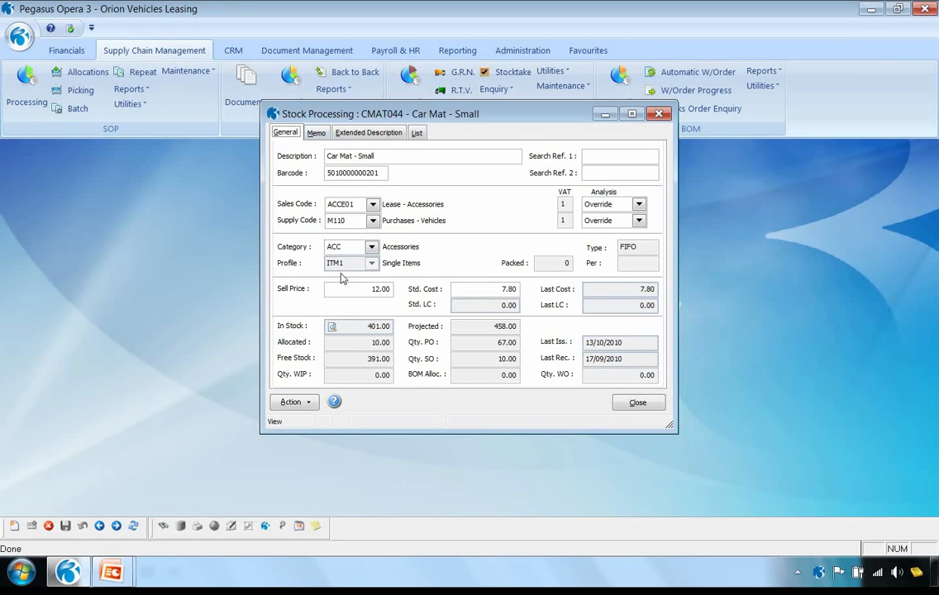
{"action": "left_click", "coordinate": [386, 292]}
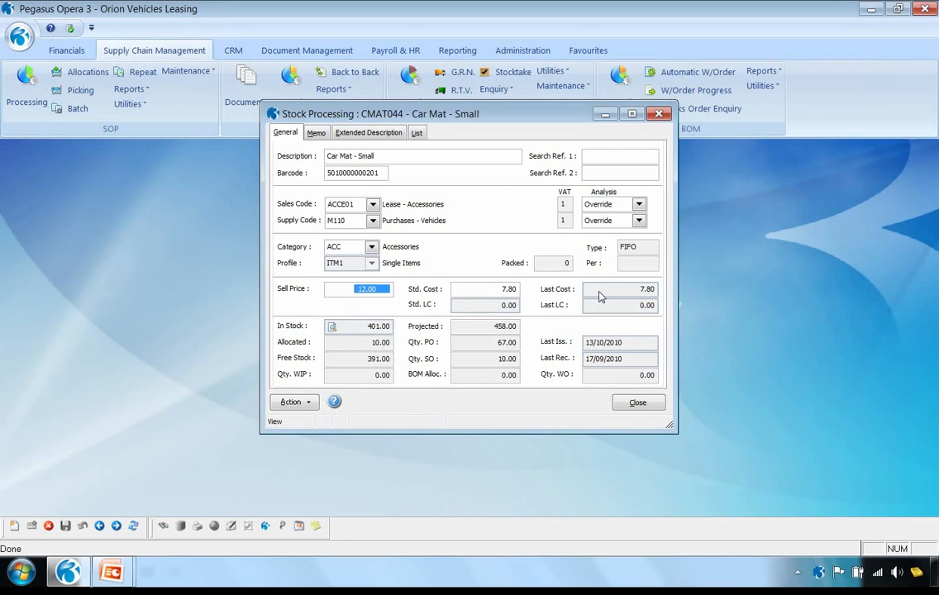
{"action": "left_click", "coordinate": [635, 402]}
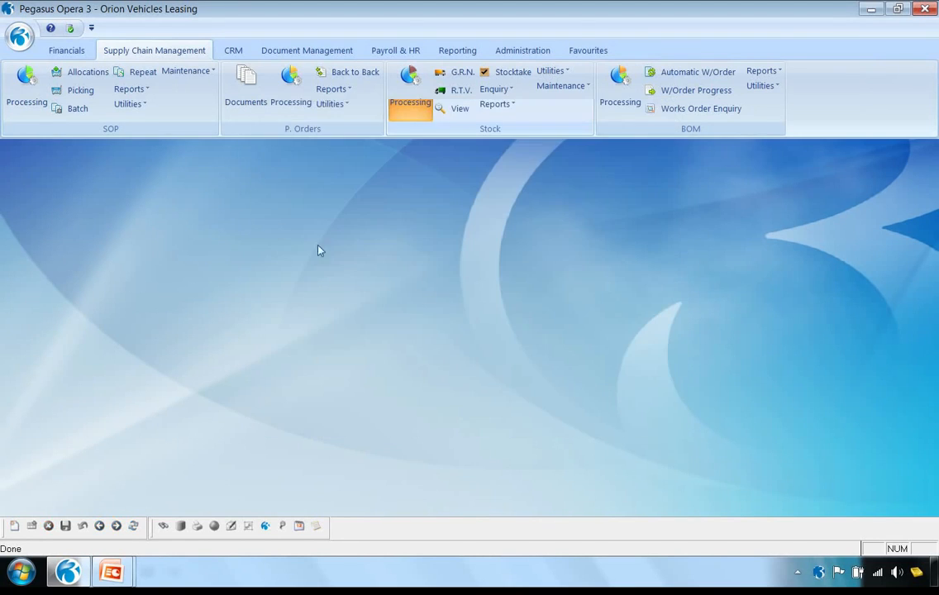
Open the product price details of the SPC Special Customer Pricing list in the sales order special prices
{"action": "left_click", "coordinate": [185, 72]}
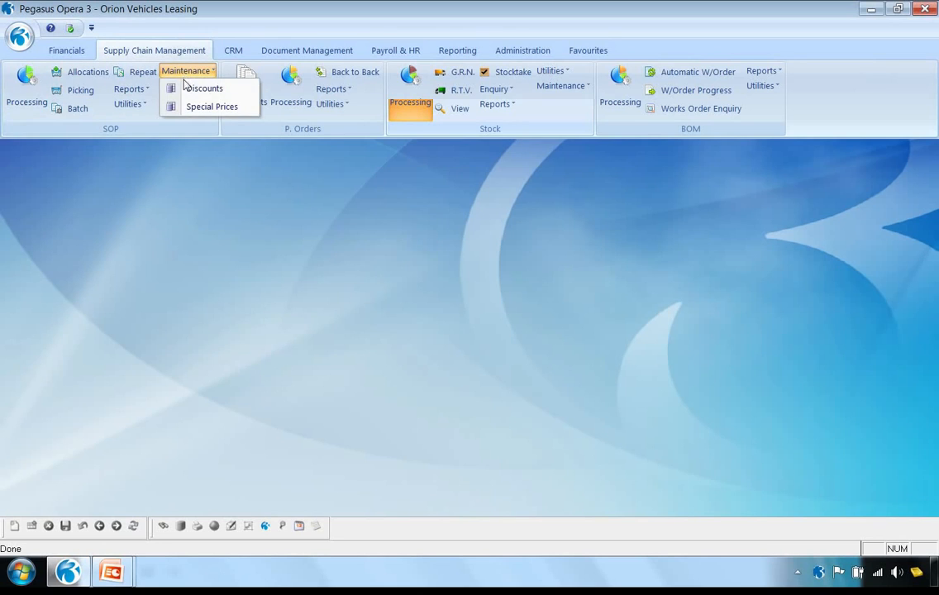
{"action": "left_click", "coordinate": [195, 106]}
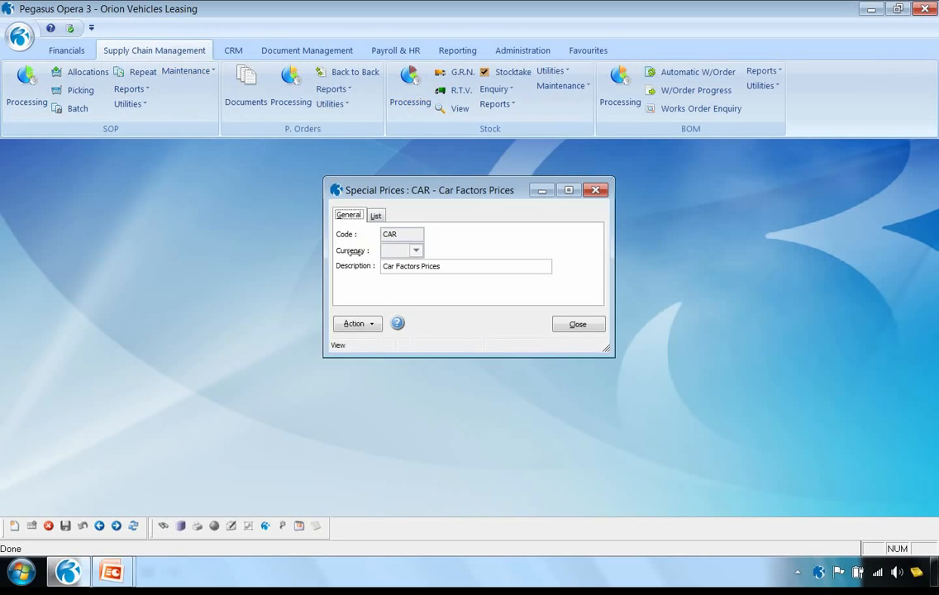
{"action": "left_click", "coordinate": [376, 216]}
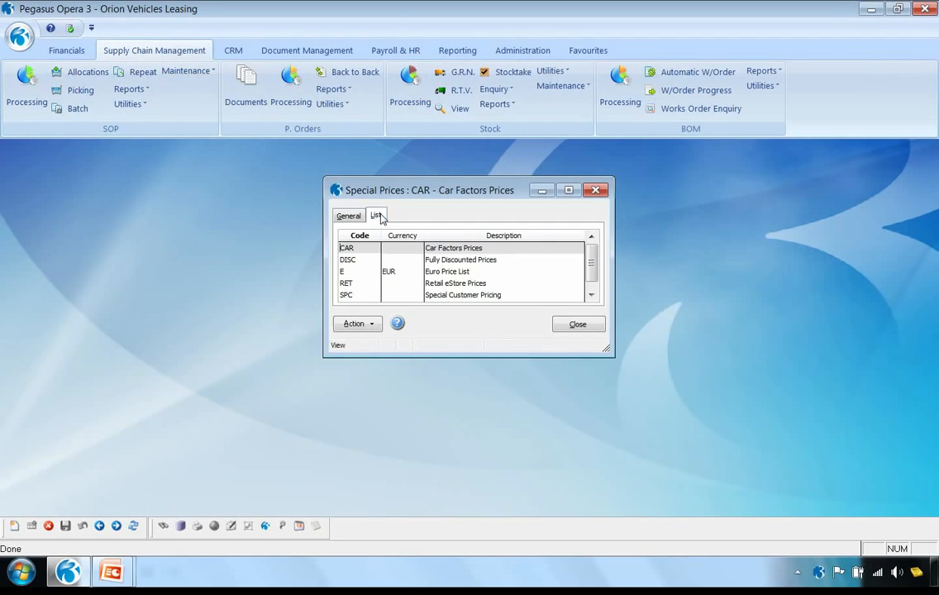
{"action": "left_click", "coordinate": [352, 296]}
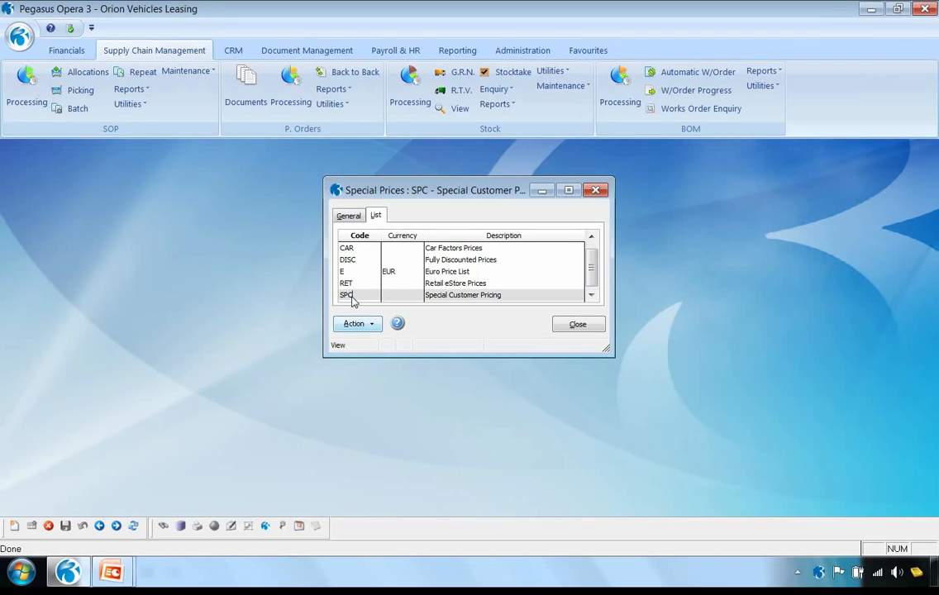
{"action": "double_click", "coordinate": [350, 296]}
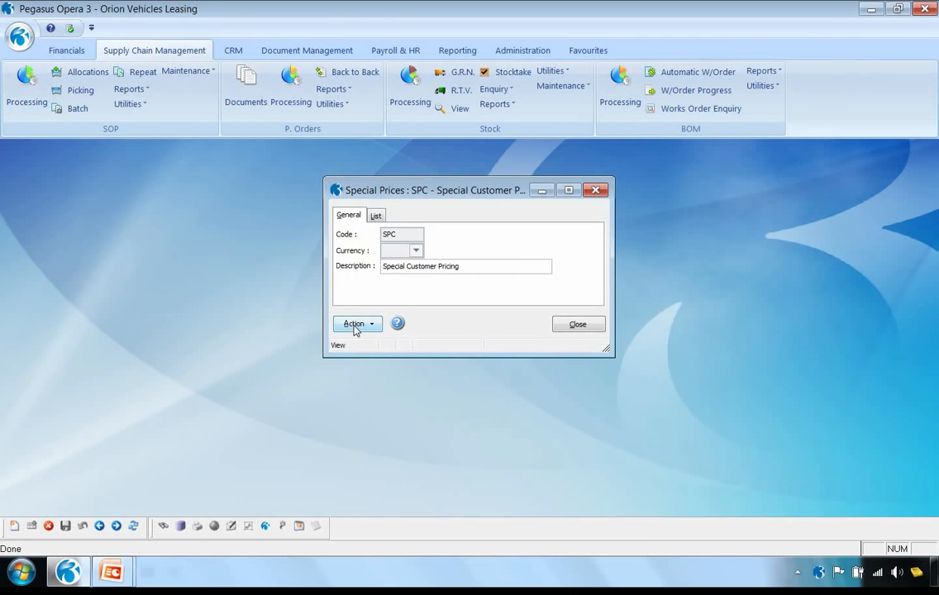
{"action": "left_click", "coordinate": [353, 325]}
{"action": "left_click", "coordinate": [395, 333]}
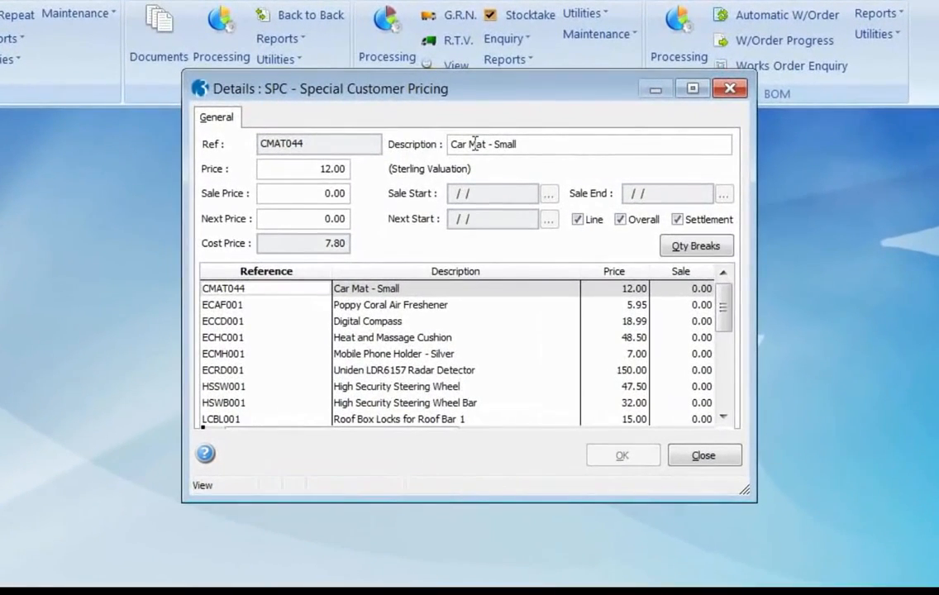
Review the price and quantity breaks of Car Mat - Small in the SPC list, leaving without changes
{"action": "left_click", "coordinate": [312, 168]}
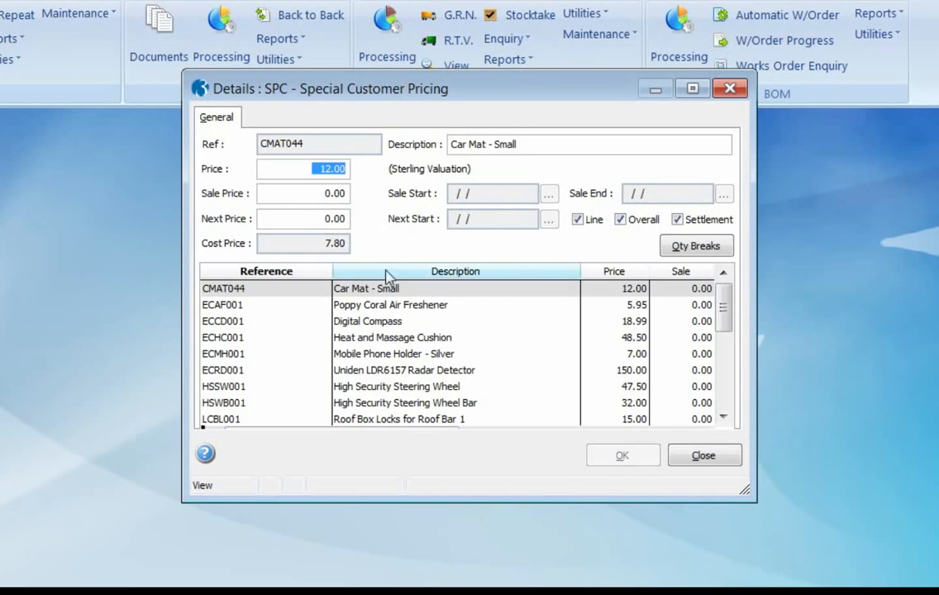
{"action": "left_click", "coordinate": [694, 247]}
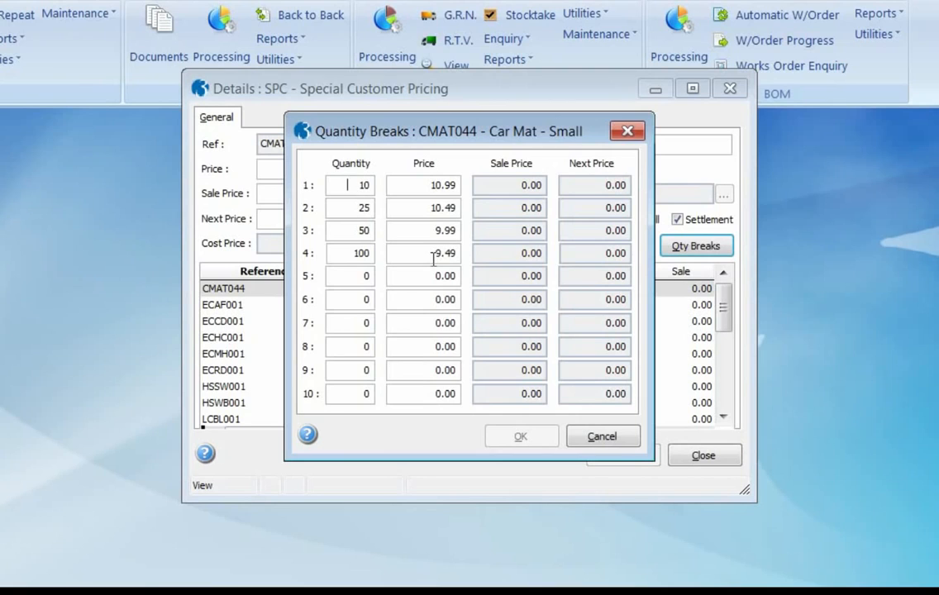
{"action": "left_click", "coordinate": [599, 437]}
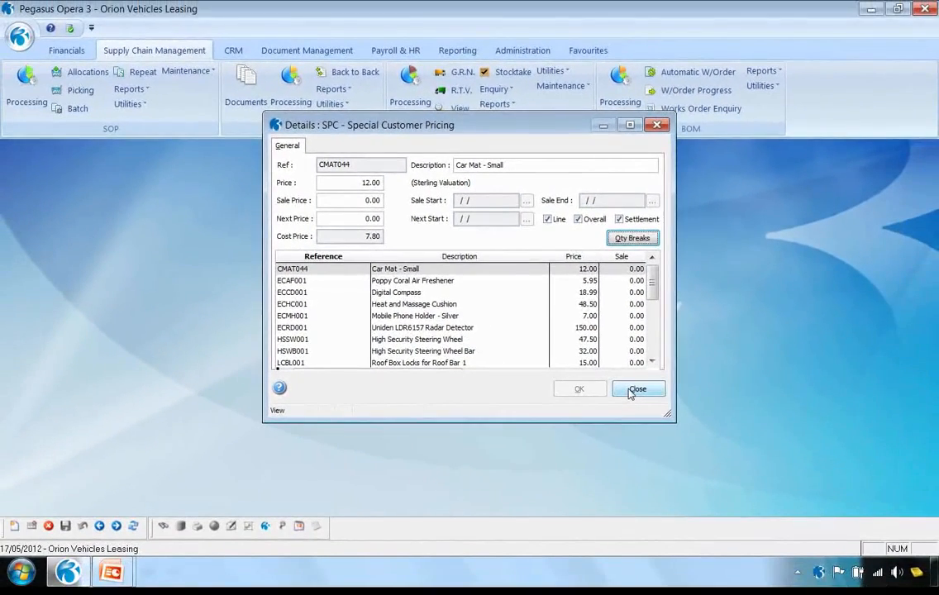
{"action": "left_click", "coordinate": [633, 392]}
{"action": "left_click", "coordinate": [512, 344]}
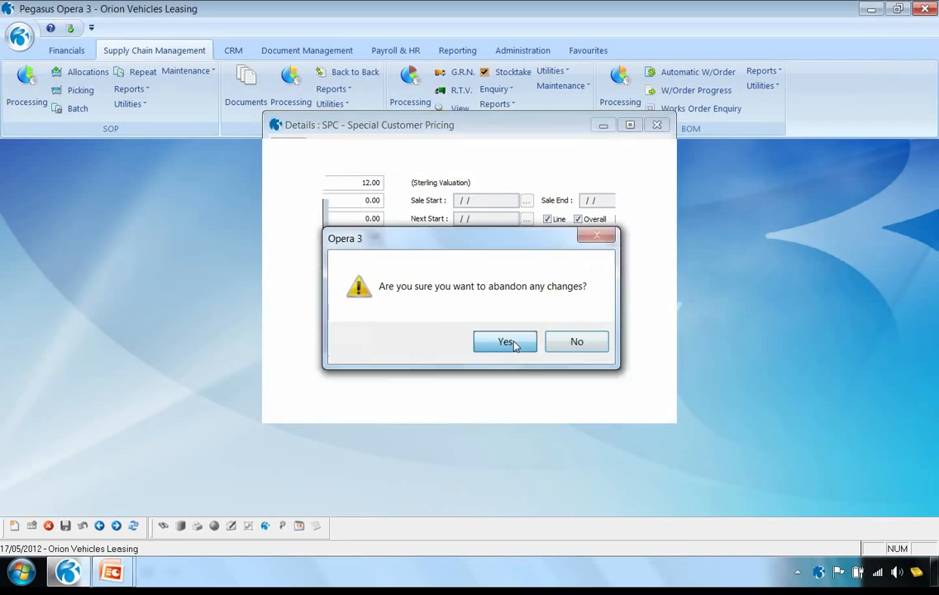
{"action": "left_click", "coordinate": [575, 329]}
Review the sales order discount records, including the quantity discounts of the DSC1 record for product group A
{"action": "left_click", "coordinate": [185, 71]}
{"action": "left_click", "coordinate": [197, 87]}
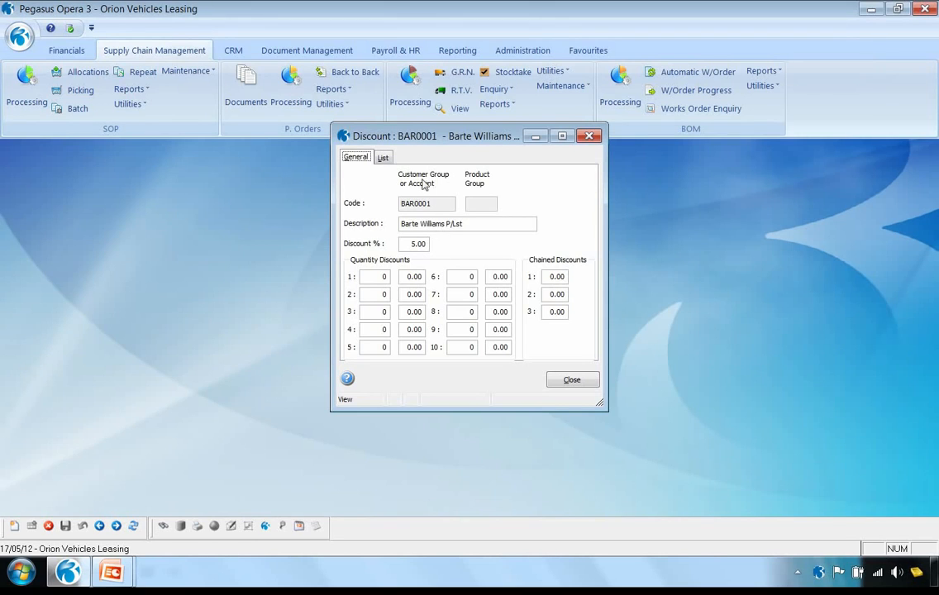
{"action": "left_click", "coordinate": [116, 528]}
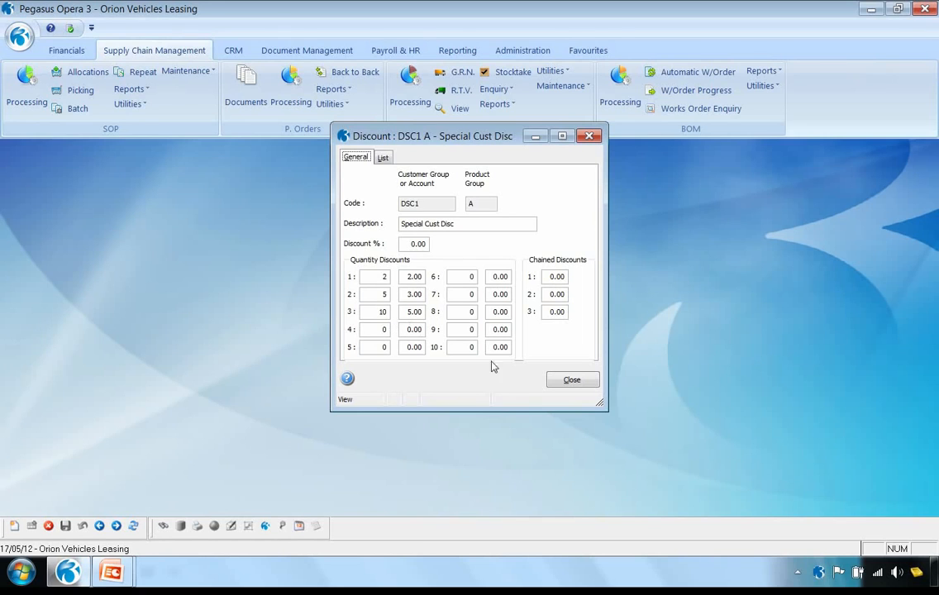
{"action": "left_click", "coordinate": [568, 380]}
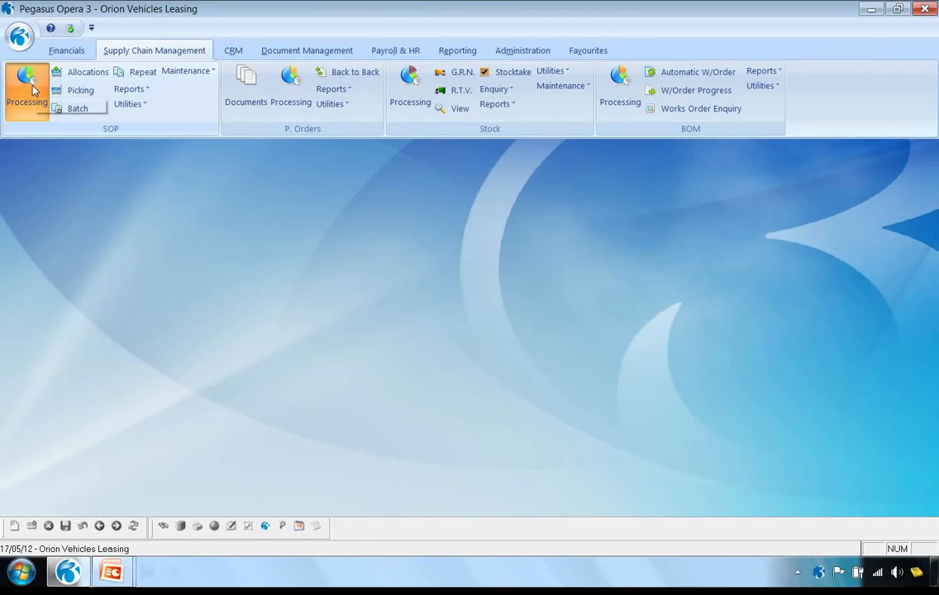
Start a new sales order for Adams Light Engineering Ltd, published to screen with the PEG630 Order Multi-Purpose Laser layout
{"action": "left_click", "coordinate": [34, 90]}
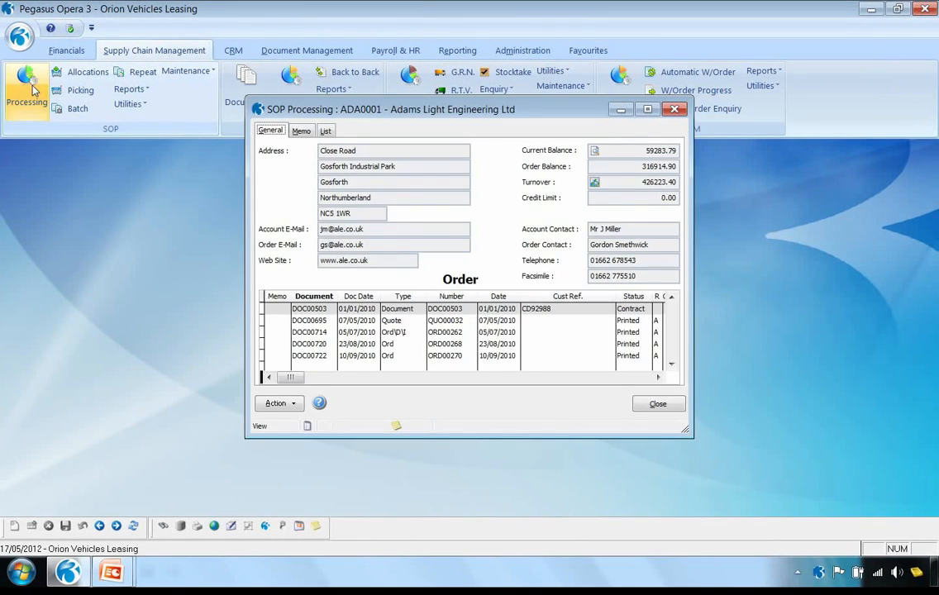
{"action": "left_click", "coordinate": [276, 405]}
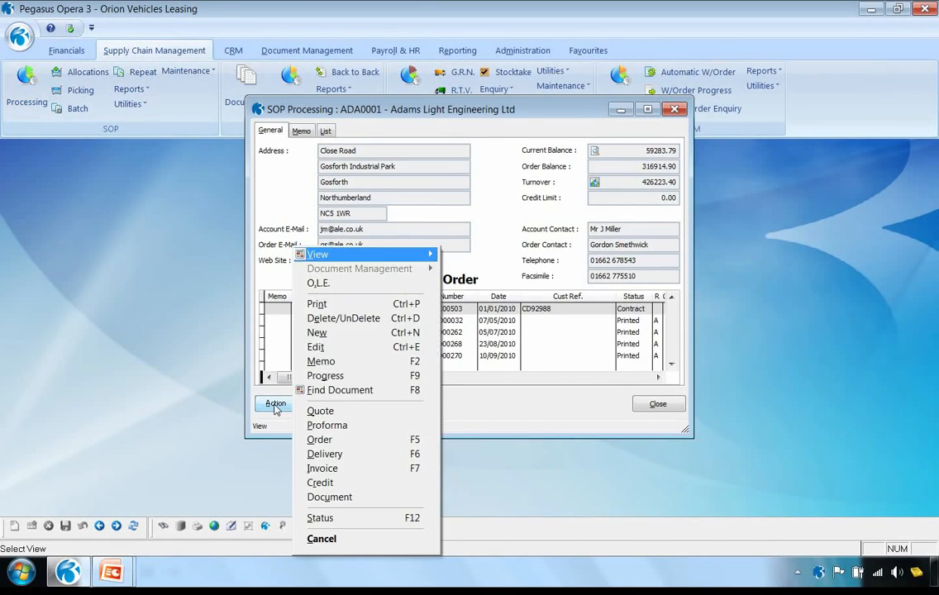
{"action": "left_click", "coordinate": [318, 333]}
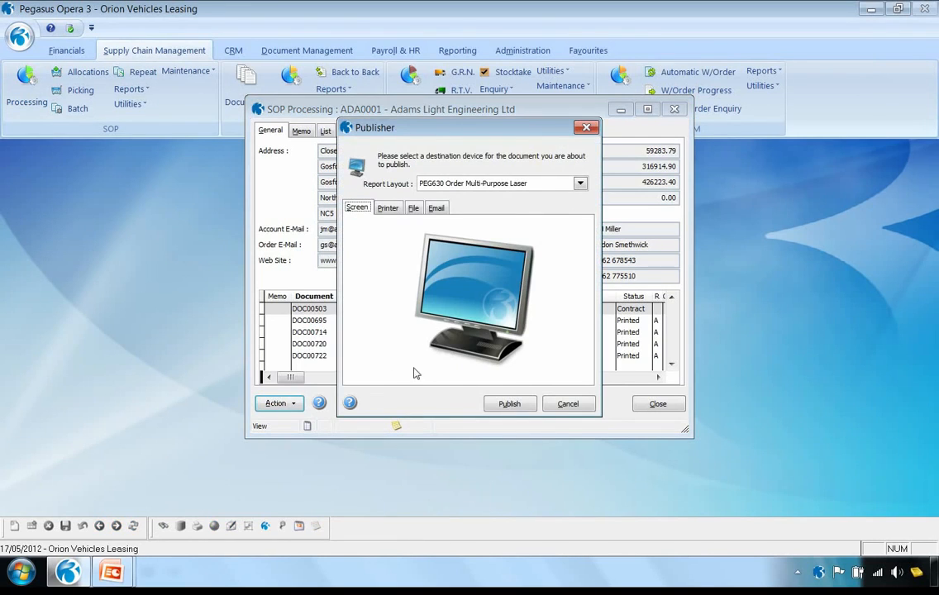
{"action": "left_click", "coordinate": [506, 403]}
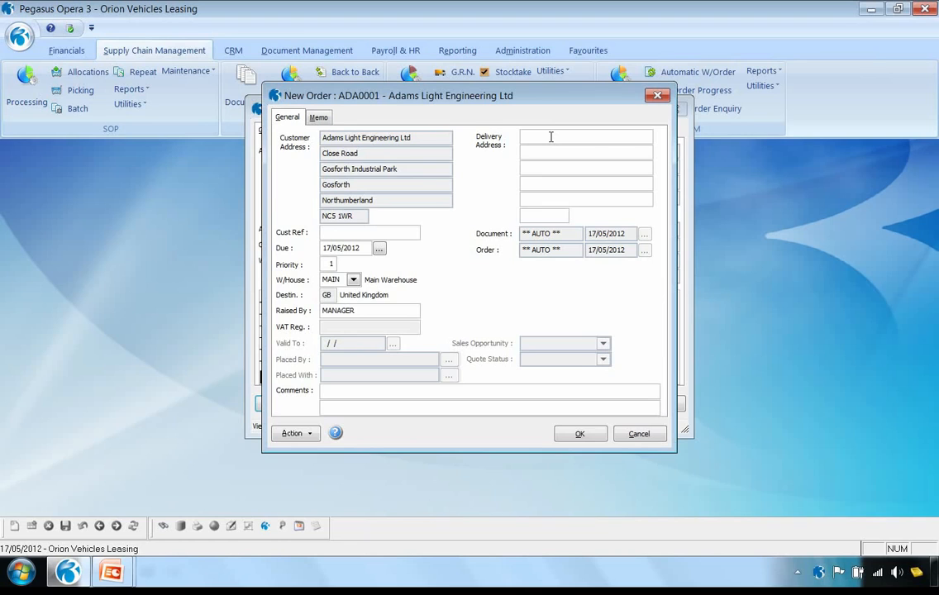
Enter the customer's purchase order reference on the new order and accept the order header
{"action": "left_click", "coordinate": [339, 232]}
{"action": "type", "text": "P/O"}
{"action": "type", "text": "000"}
{"action": "left_click", "coordinate": [582, 434]}
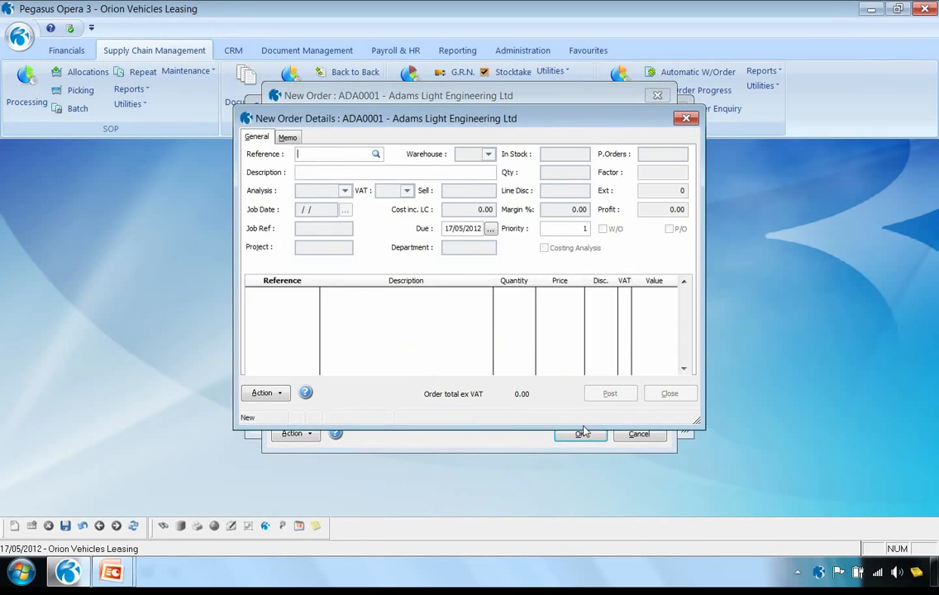
Search for "CAR MAT" and enter Car Mat - Small (CMAT044) on the order with a quantity of 10
{"action": "type", "text": "CAR MAT"}
{"action": "key", "text": "Return"}
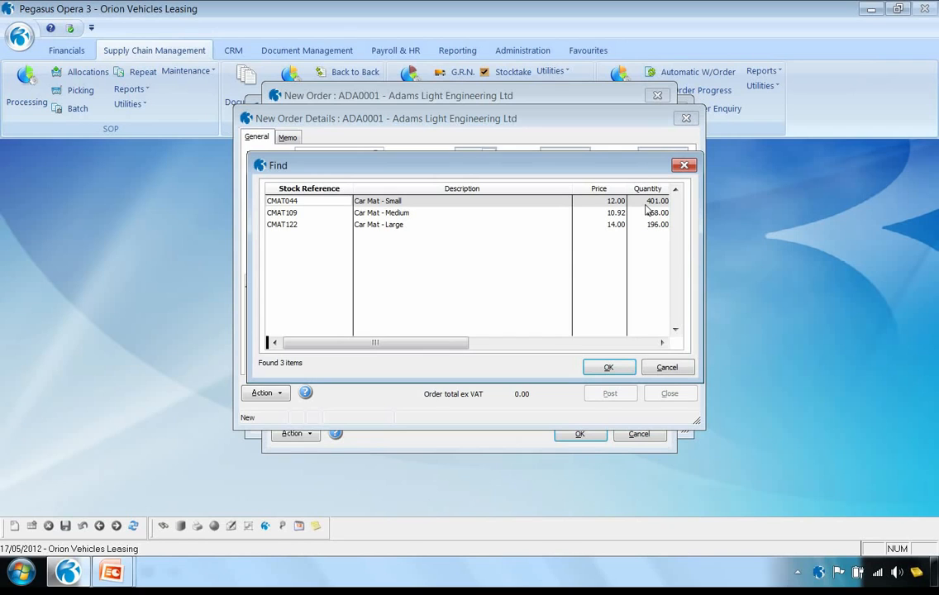
{"action": "left_click", "coordinate": [610, 368]}
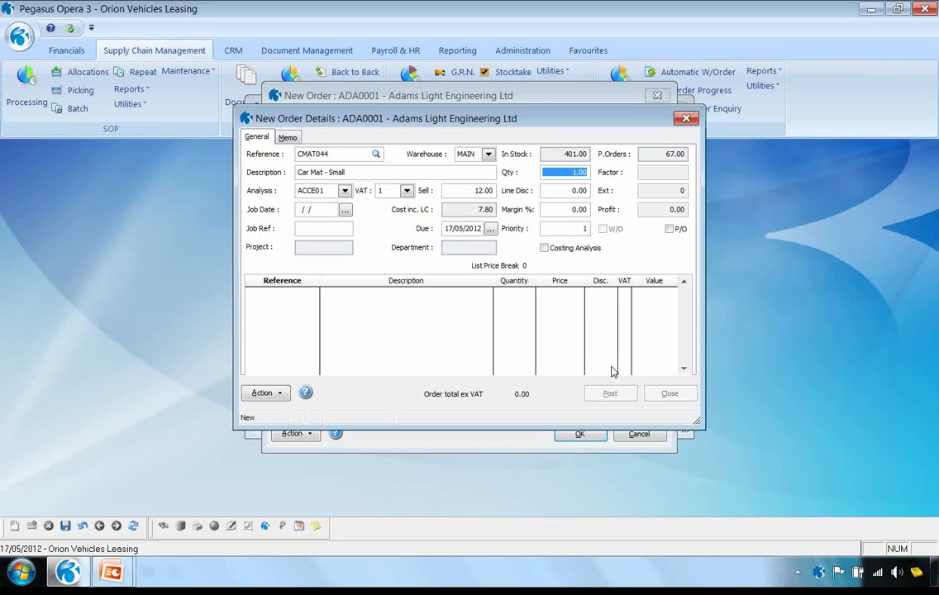
{"action": "type", "text": "10"}
{"action": "key", "text": "Tab"}
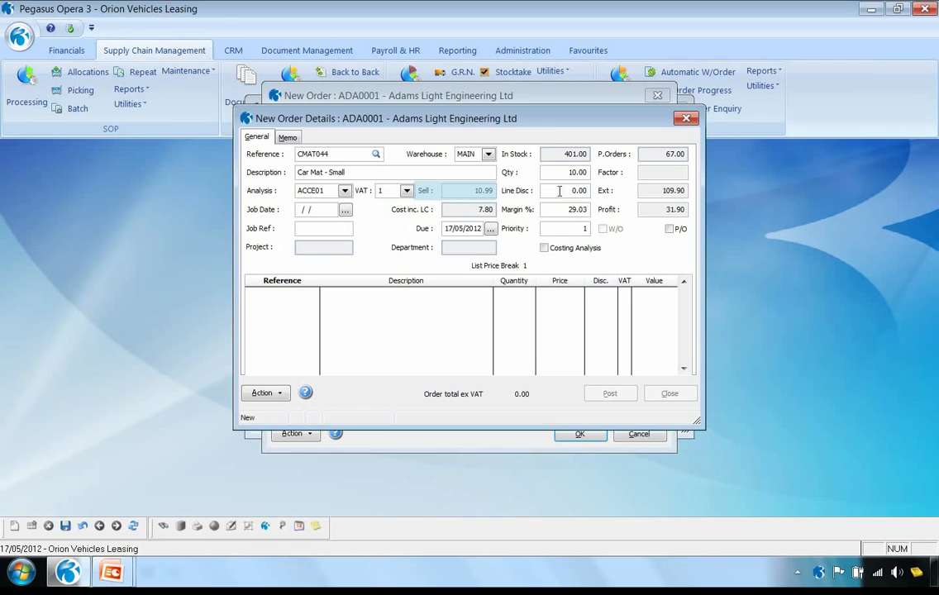
Try quantities of 30 and 100 on the Car Mat - Small line to check its quantity price breaks
{"action": "left_click_drag", "start_coordinate": [563, 172], "coordinate": [609, 169]}
{"action": "type", "text": "30"}
{"action": "key", "text": "Return"}
{"action": "left_click", "coordinate": [570, 175]}
{"action": "type", "text": "100"}
{"action": "key", "text": "Tab"}
Set the Car Mat - Small quantity to 10 and save the line to the order
{"action": "left_click_drag", "start_coordinate": [560, 173], "coordinate": [627, 176]}
{"action": "type", "text": "10"}
{"action": "key", "text": "Tab"}
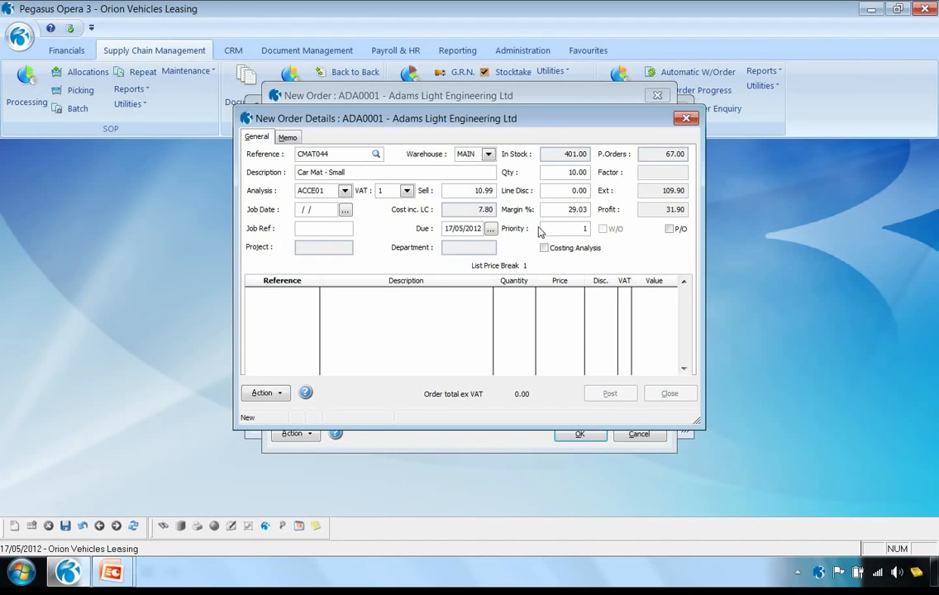
{"action": "key", "text": "Return"}
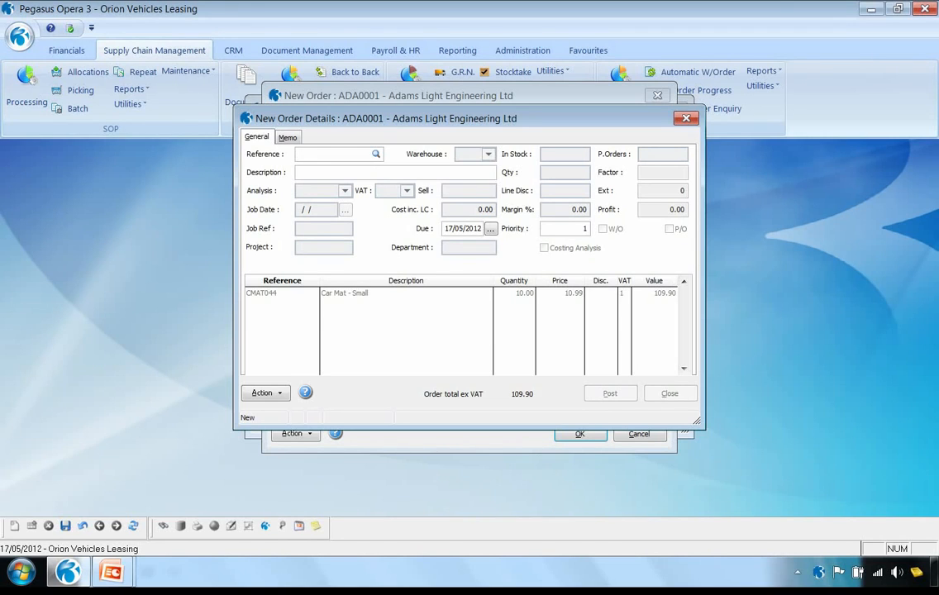
Enter the TEXT_POSTAGE item, Royal Mail - Parcel Delivery, on a new order line with a quantity of 1
{"action": "type", "text": "T"}
{"action": "key", "text": "Return"}
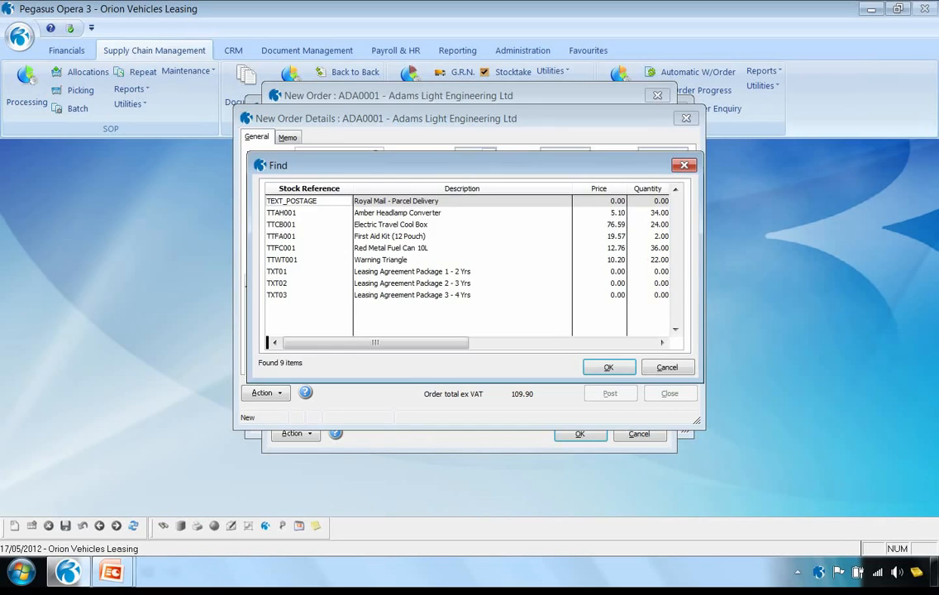
{"action": "key", "text": "Return"}
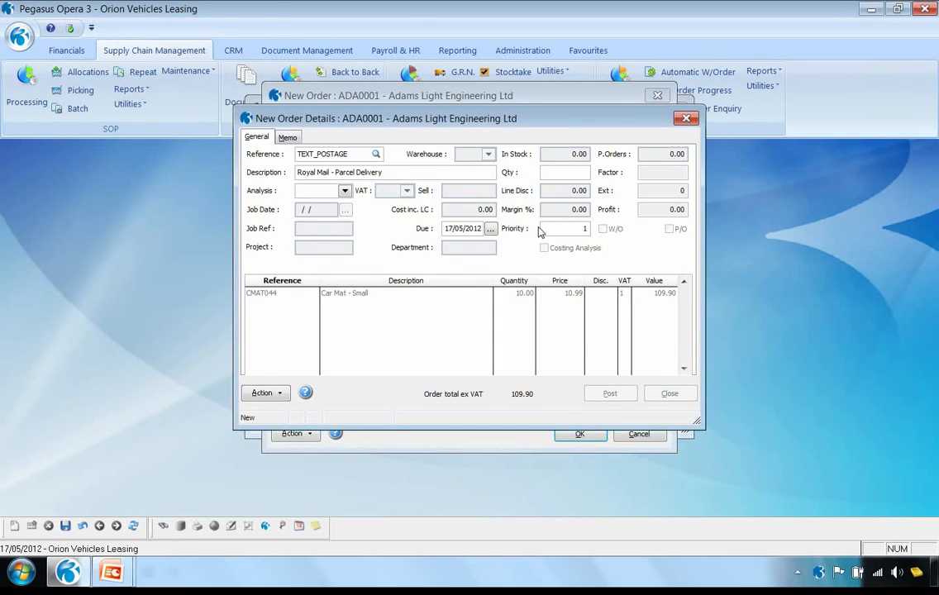
{"action": "type", "text": "1"}
{"action": "key", "text": "Return"}
Assign the SHIPPING analysis code and a sell price of 10.00 to the postage line and save it
{"action": "left_click", "coordinate": [345, 190]}
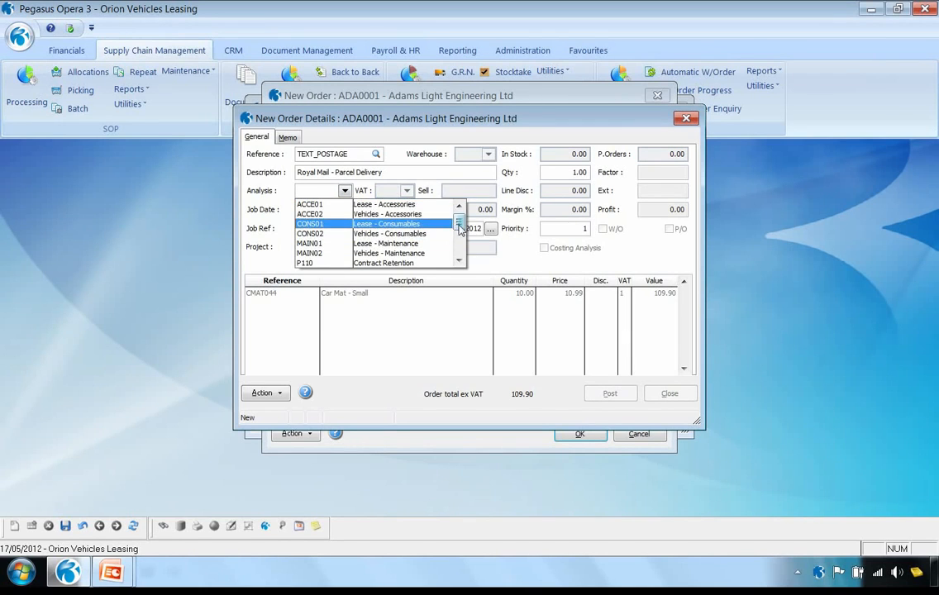
{"action": "scroll", "coordinate": [422, 248], "scroll_direction": "down", "scroll_amount": 2}
{"action": "left_click", "coordinate": [393, 262]}
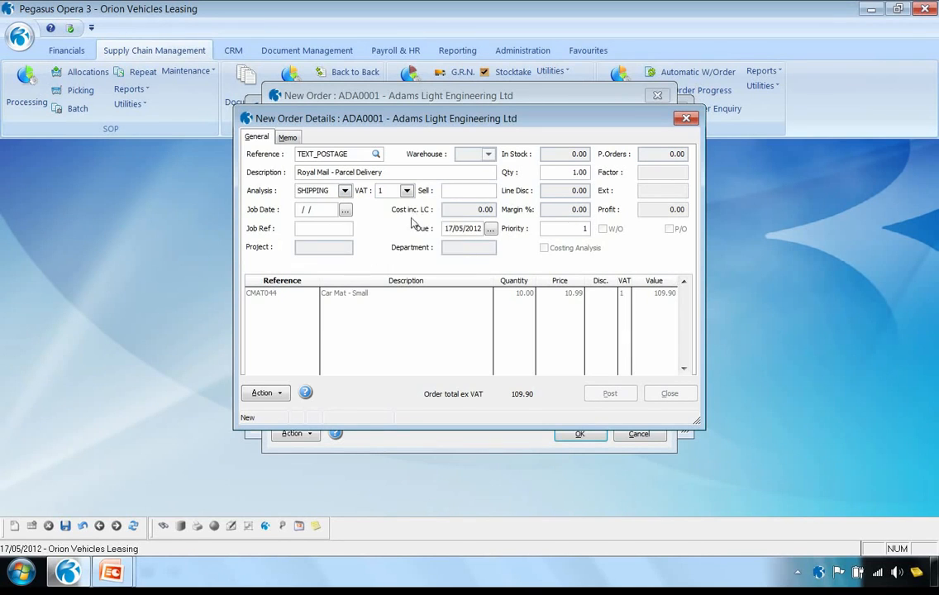
{"action": "left_click", "coordinate": [464, 192]}
{"action": "type", "text": "10"}
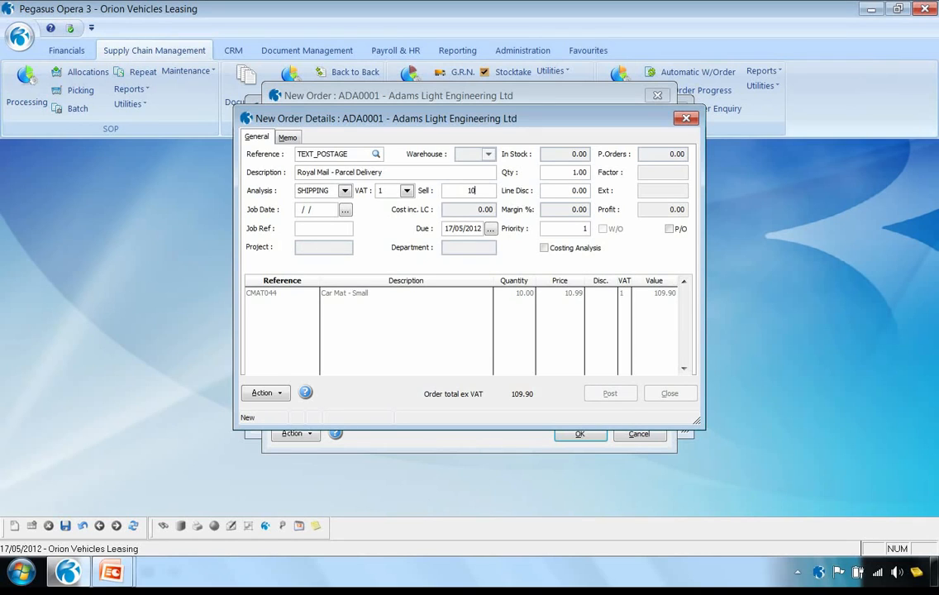
{"action": "key", "text": "Tab"}
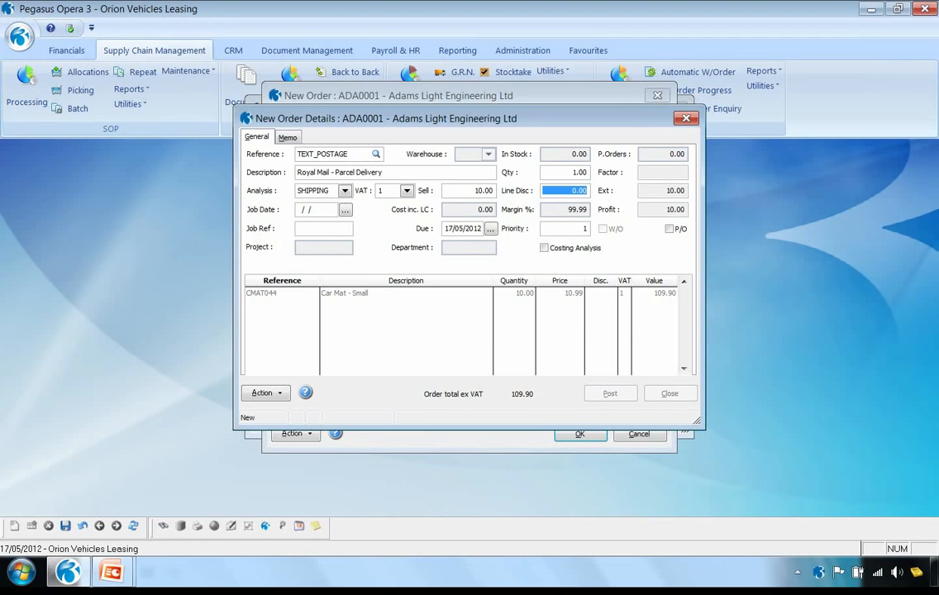
{"action": "key", "text": "Return"}
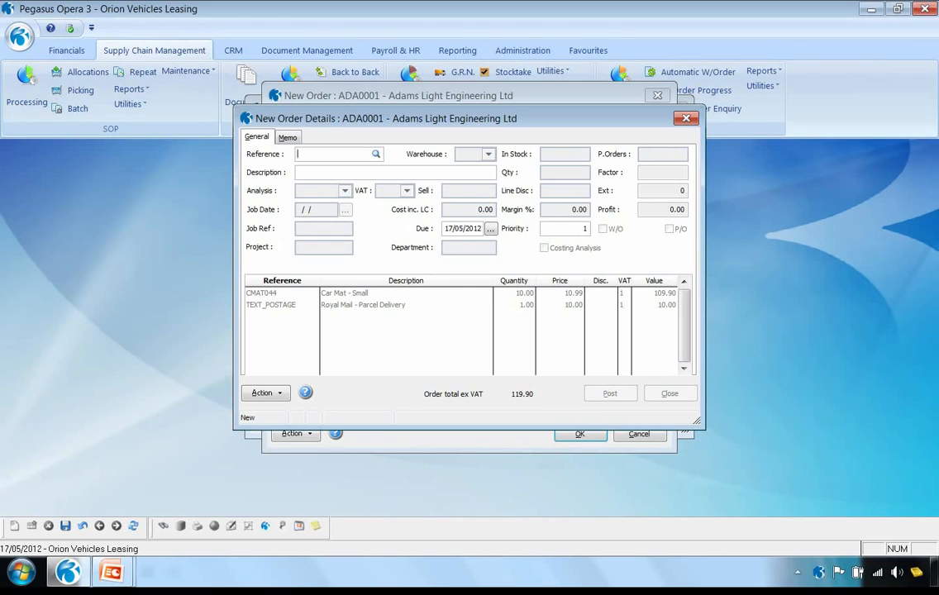
Enter a new order line without a stock reference, described as "Description only item - insurance", with a quantity of 1
{"action": "left_click", "coordinate": [298, 173]}
{"action": "type", "text": "Description only item - insurance"}
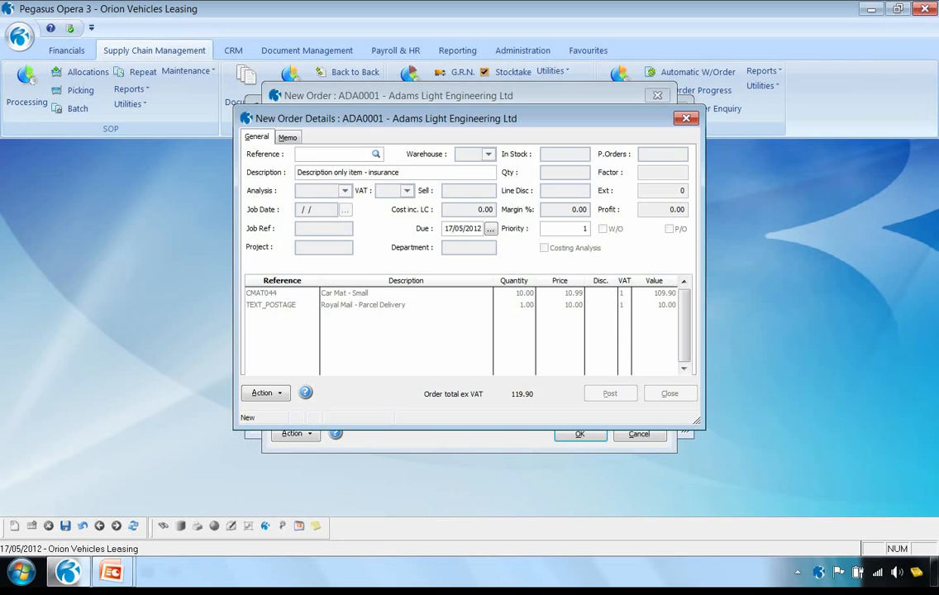
{"action": "key", "text": "Tab"}
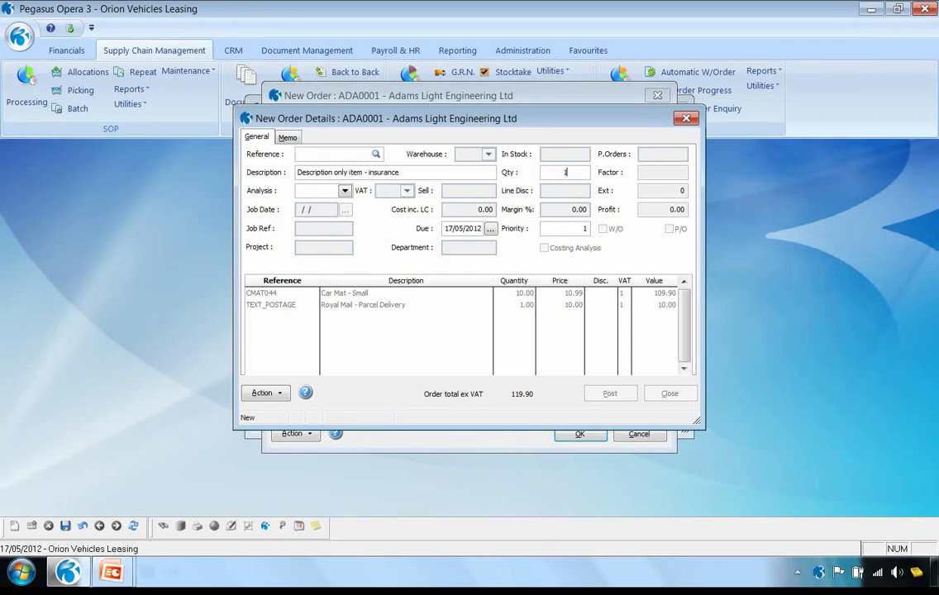
{"action": "key", "text": "Tab"}
Assign the SHIPPING analysis code and a sell price of 20.00 to the insurance line and save it
{"action": "left_click", "coordinate": [343, 191]}
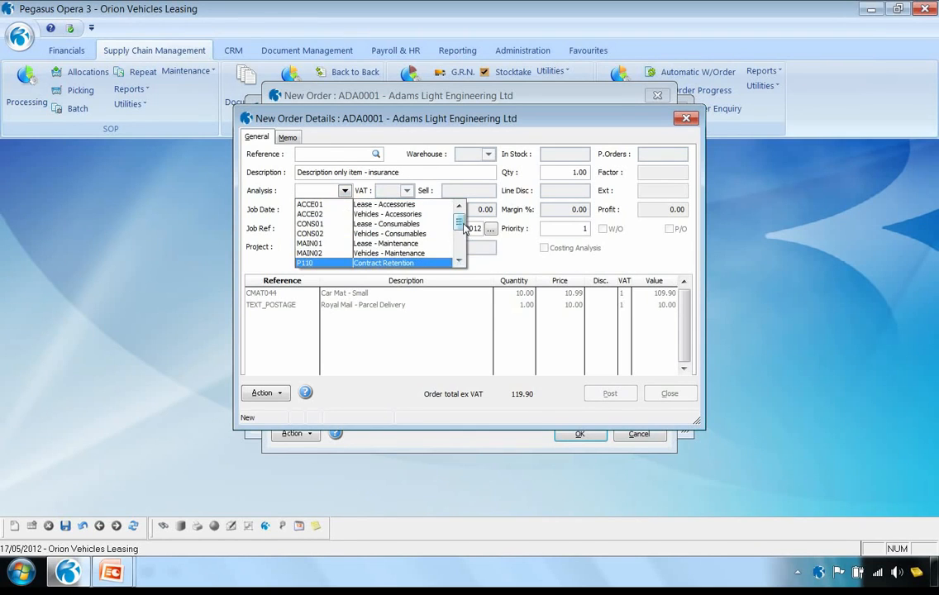
{"action": "scroll", "coordinate": [390, 263], "scroll_direction": "down", "scroll_amount": 3}
{"action": "left_click", "coordinate": [390, 263]}
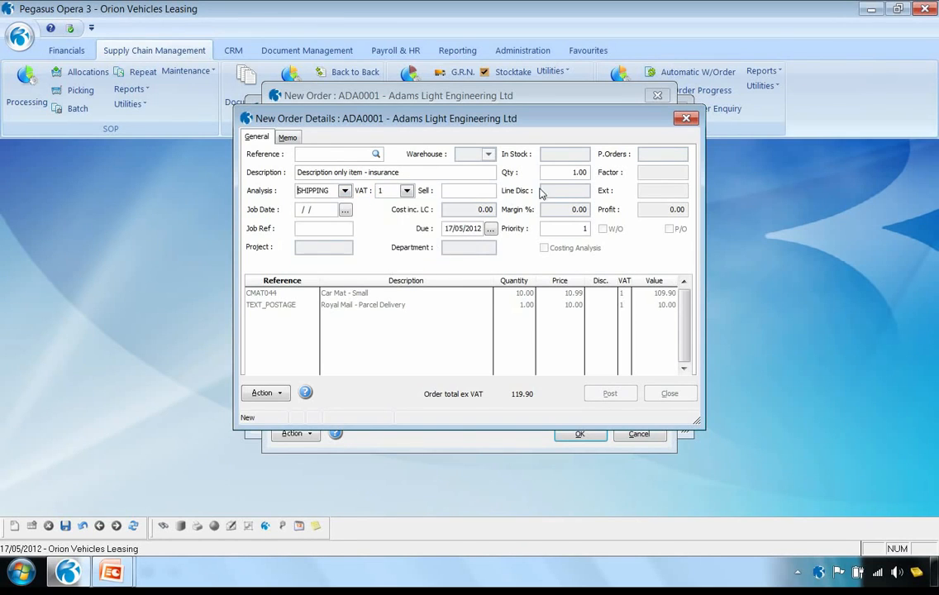
{"action": "left_click", "coordinate": [470, 191]}
{"action": "type", "text": "20"}
{"action": "key", "text": "Tab"}
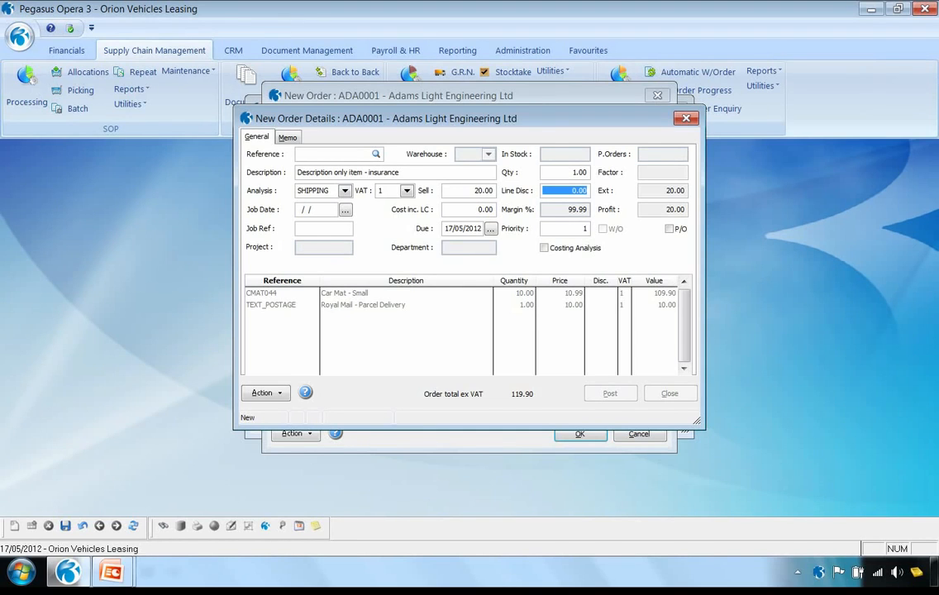
{"action": "key", "text": "Tab"}
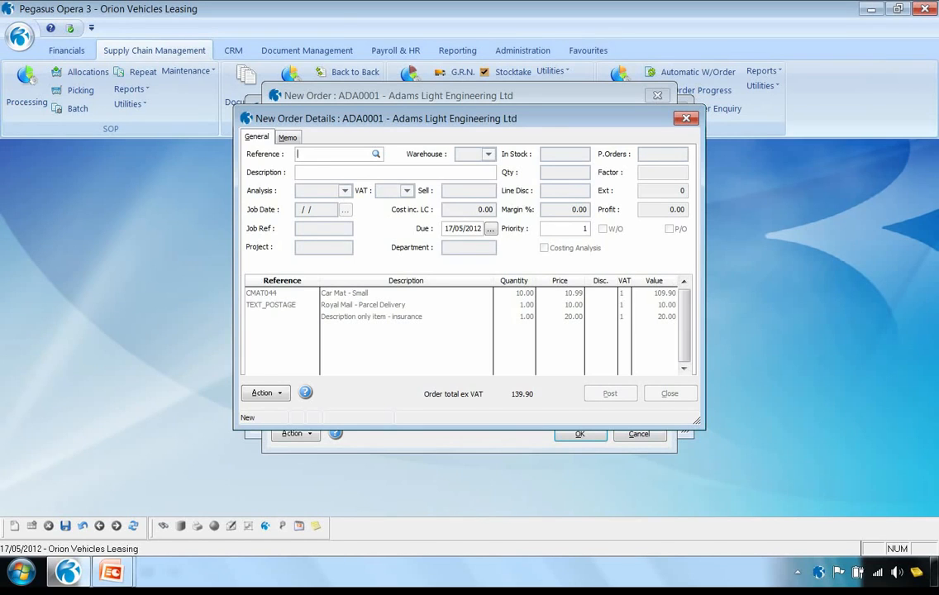
Search stock for STEREO and put RAD5877, Stereo Radio/CD Player/Sat Nav, on a new order line
{"action": "type", "text": "STEREO"}
{"action": "key", "text": "Tab"}
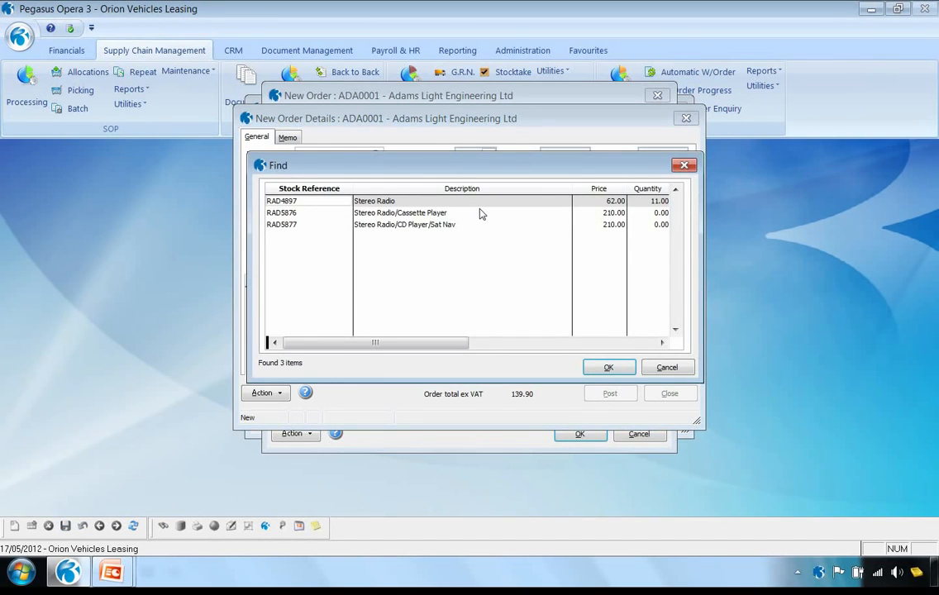
{"action": "left_click", "coordinate": [388, 227]}
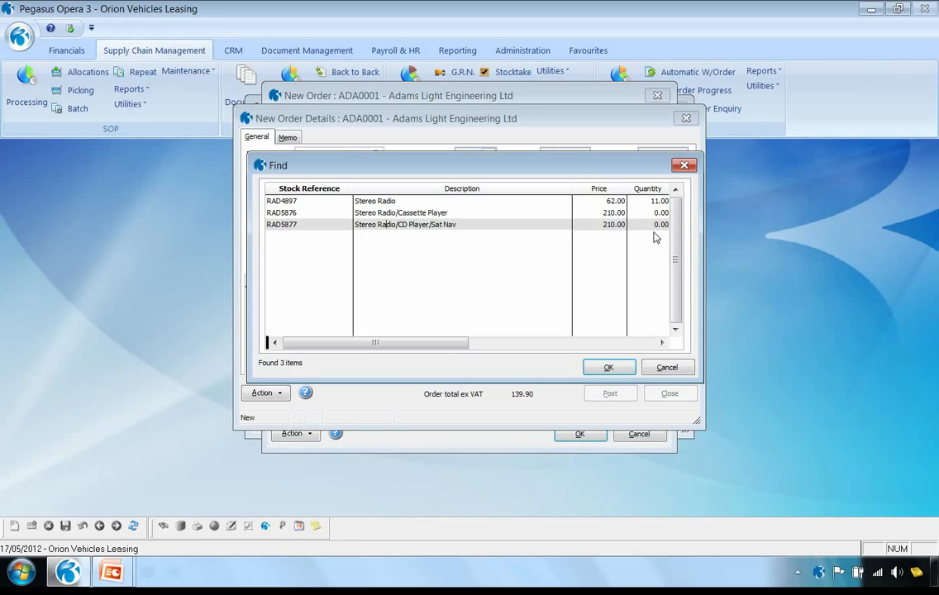
{"action": "left_click", "coordinate": [606, 367]}
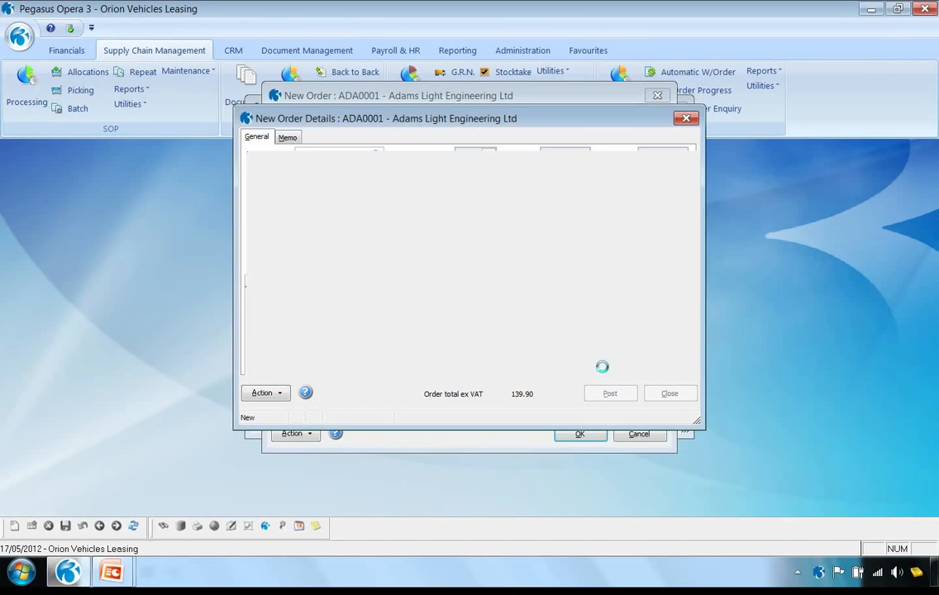
Proceed with a quantity of 1 on the RAD5877 line despite insufficient free stock, flag it for purchase order and save it
{"action": "key", "text": "Tab"}
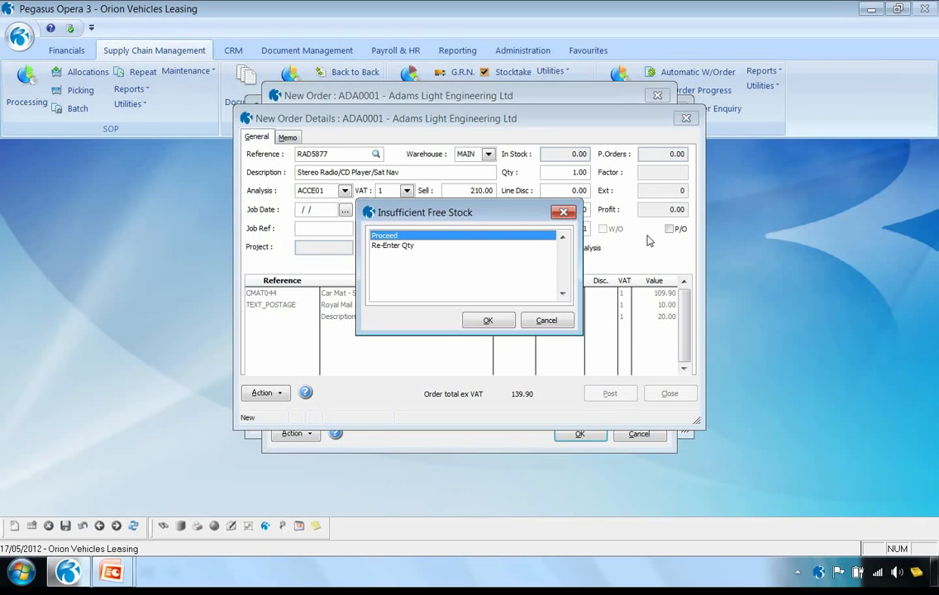
{"action": "key", "text": "Return"}
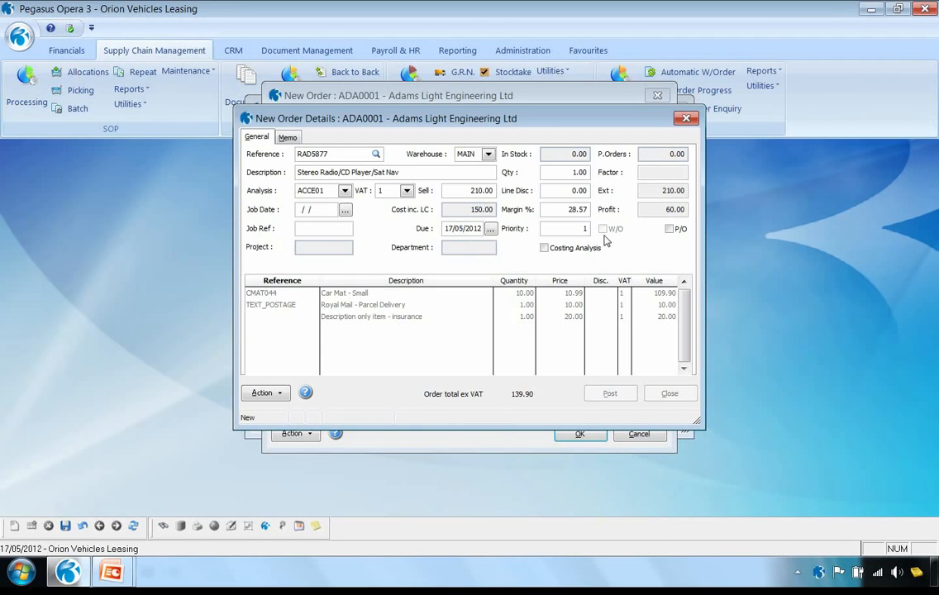
{"action": "left_click", "coordinate": [669, 229]}
{"action": "left_click", "coordinate": [65, 526]}
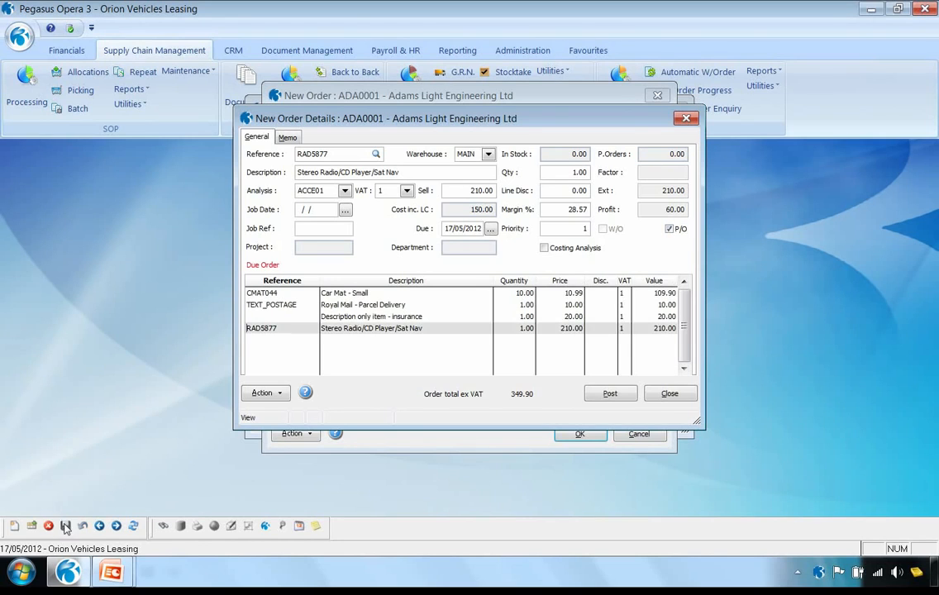
Post the sales order with a preview of the order document, and finish order processing without capturing a document
{"action": "left_click", "coordinate": [610, 396]}
{"action": "left_click", "coordinate": [509, 342]}
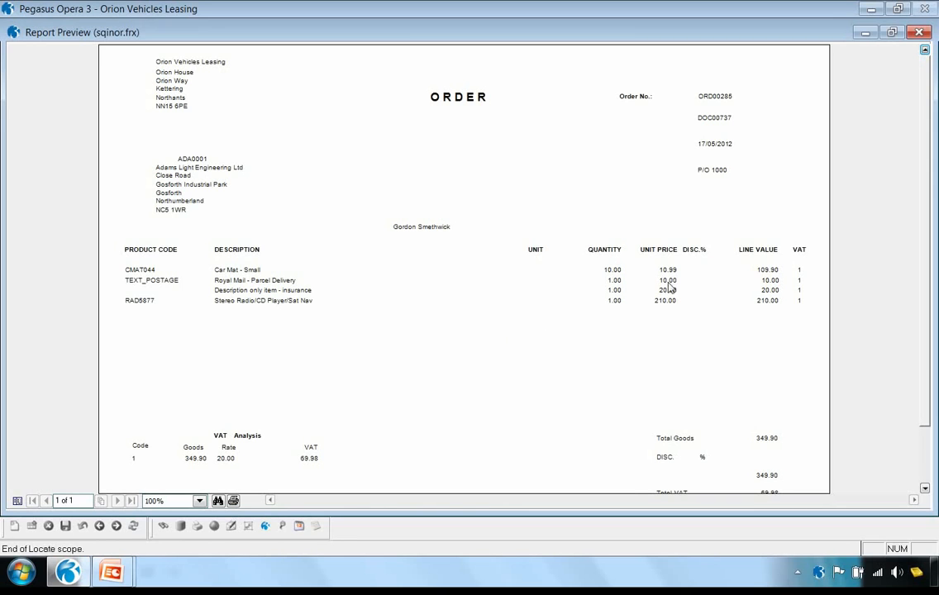
{"action": "left_click", "coordinate": [919, 31]}
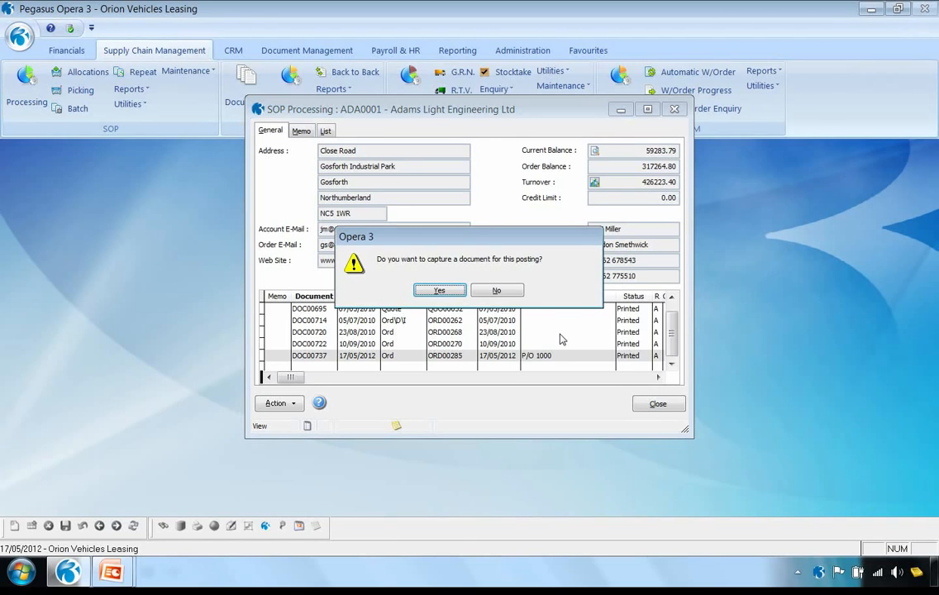
{"action": "left_click", "coordinate": [497, 292]}
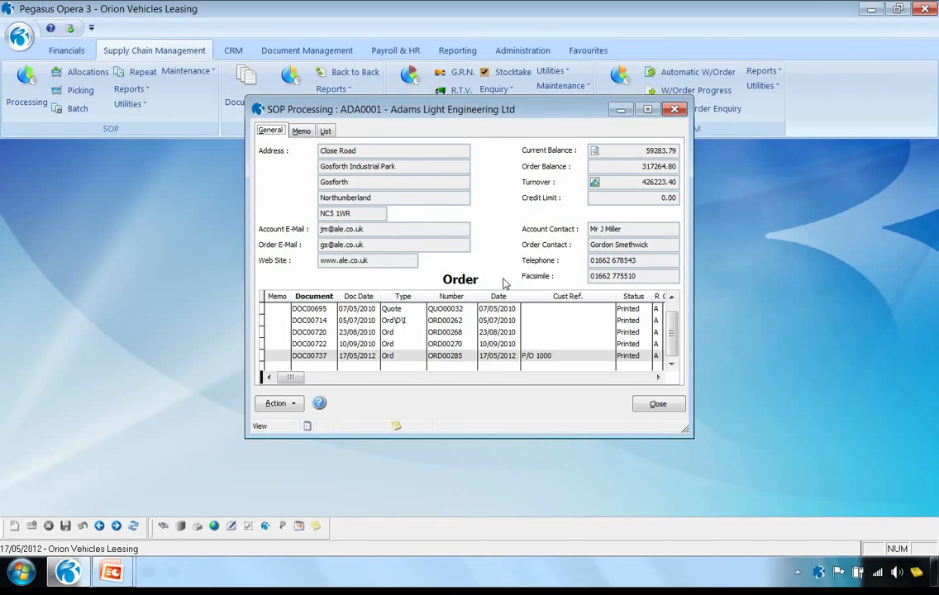
{"action": "left_click", "coordinate": [658, 405]}
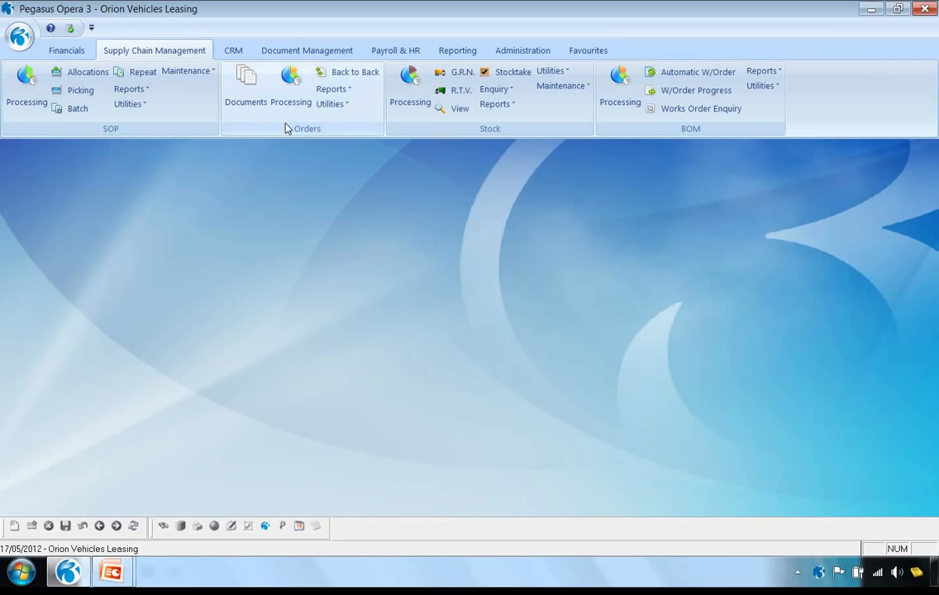
Run Back to Back purchase orders for customer ADA0001 only and progress the resulting supplier document
{"action": "left_click", "coordinate": [351, 77]}
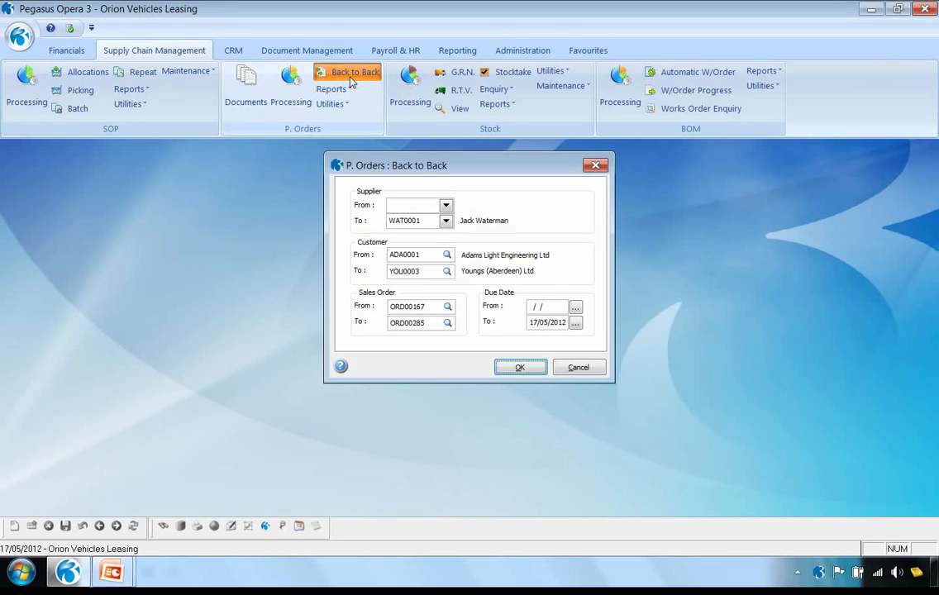
{"action": "left_click_drag", "start_coordinate": [428, 272], "coordinate": [331, 274]}
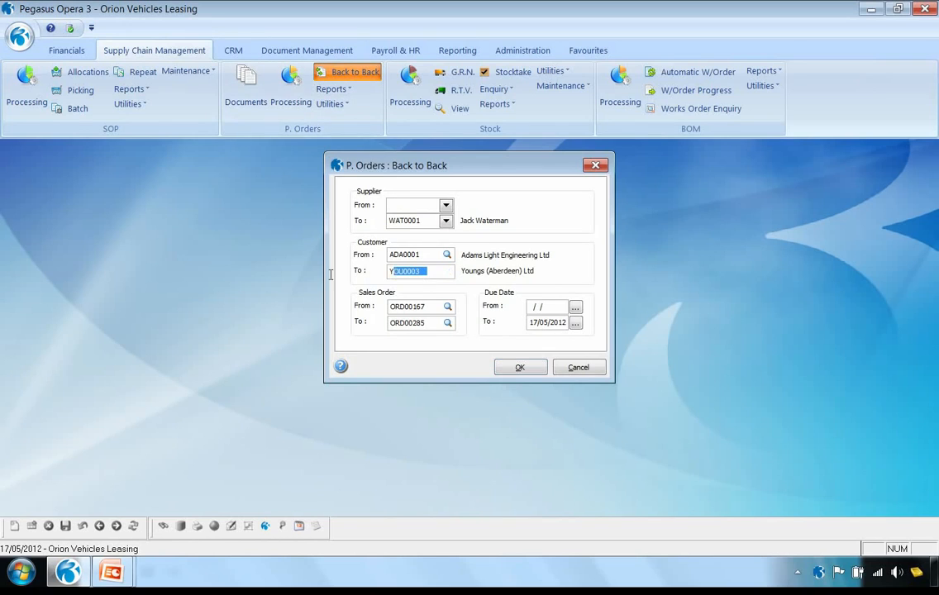
{"action": "type", "text": "ADA"}
{"action": "key", "text": "Tab"}
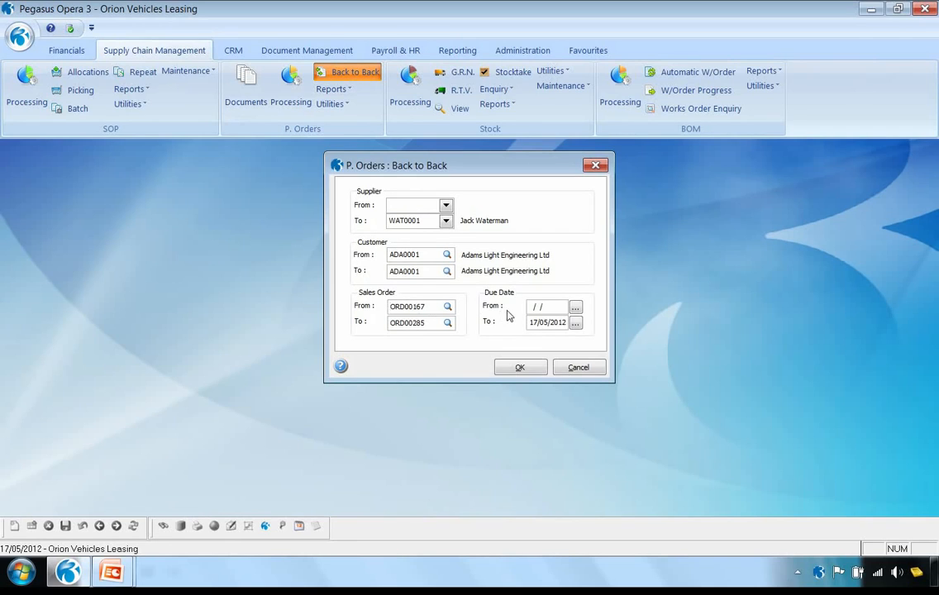
{"action": "left_click", "coordinate": [520, 369]}
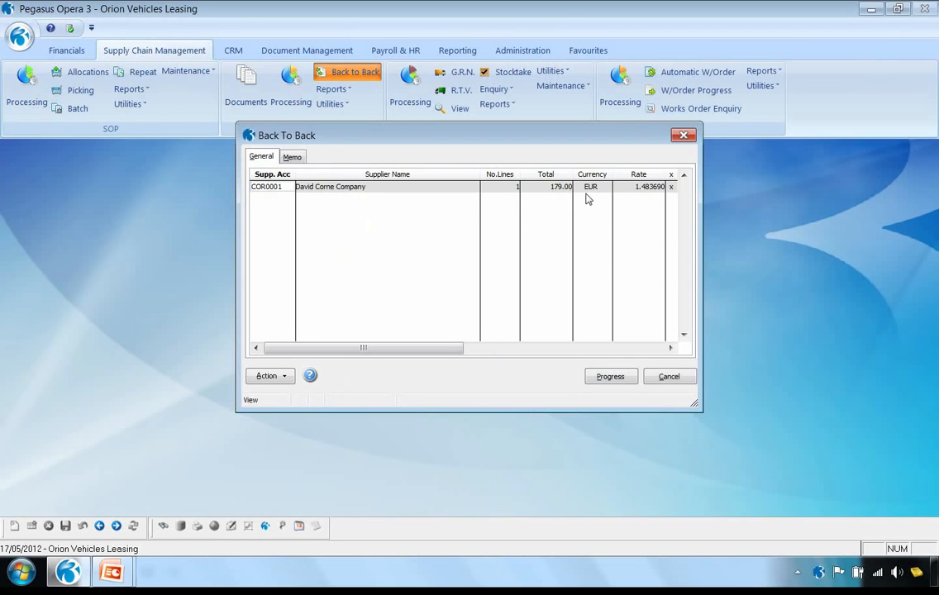
{"action": "left_click", "coordinate": [611, 378]}
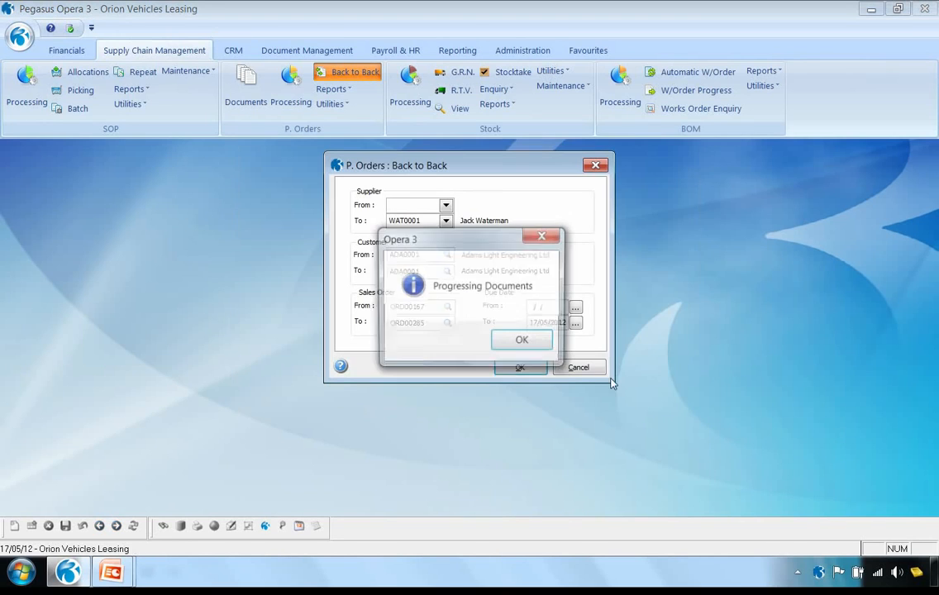
{"action": "left_click", "coordinate": [507, 339]}
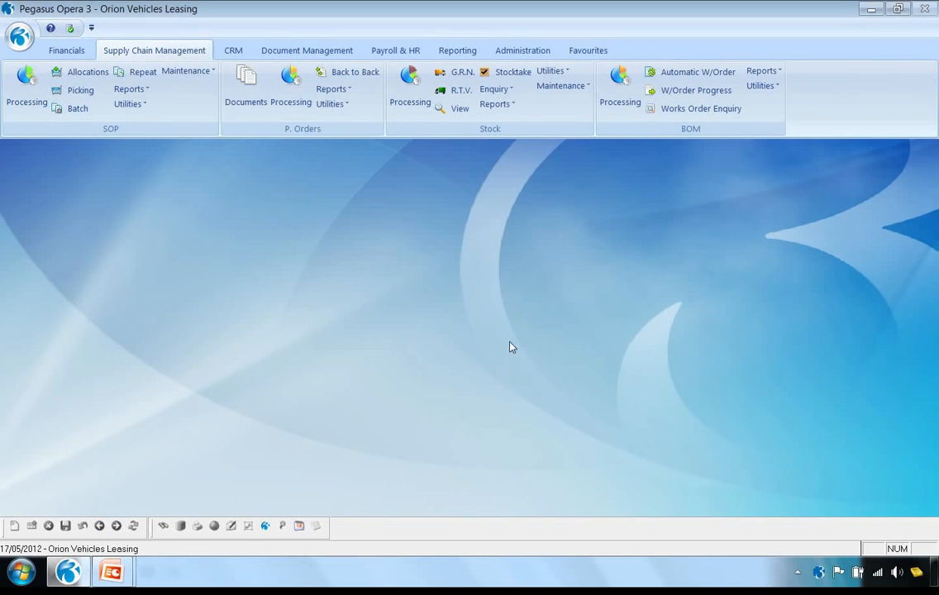
Bring up the purchase order documents of supplier COR0001 and run Optimise in Supplier sequence for This Supplier
{"action": "left_click", "coordinate": [247, 84]}
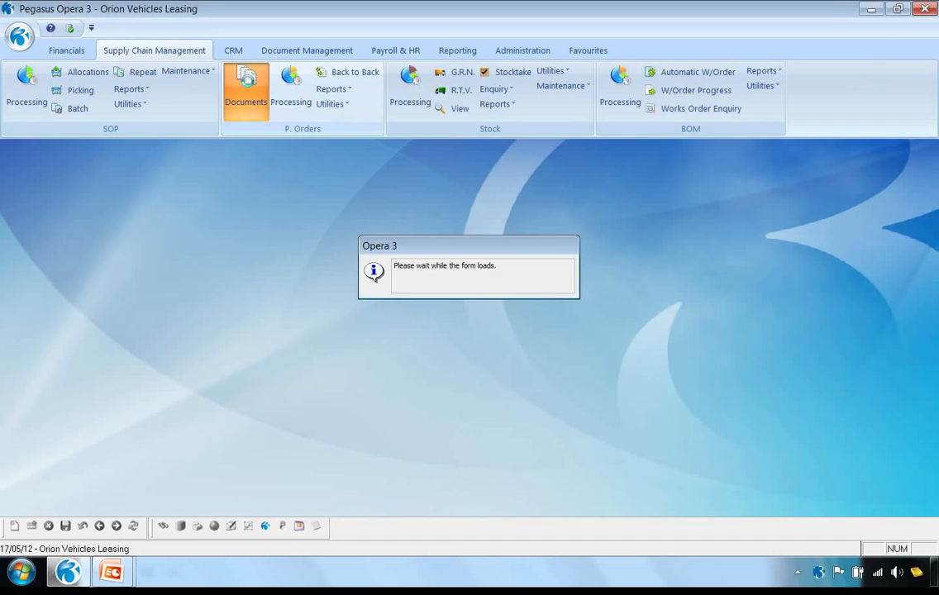
{"action": "left_click", "coordinate": [116, 526]}
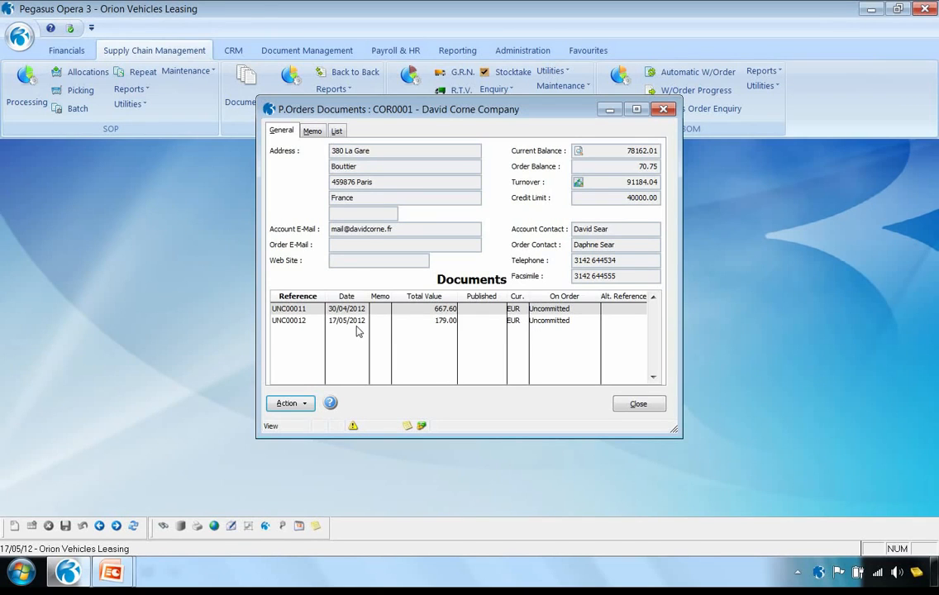
{"action": "left_click", "coordinate": [293, 406]}
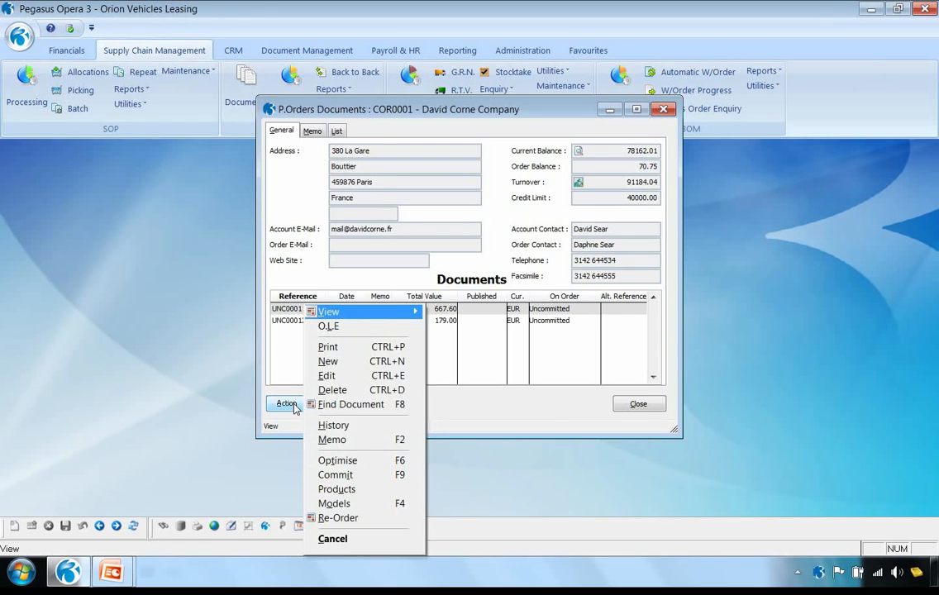
{"action": "left_click", "coordinate": [337, 462]}
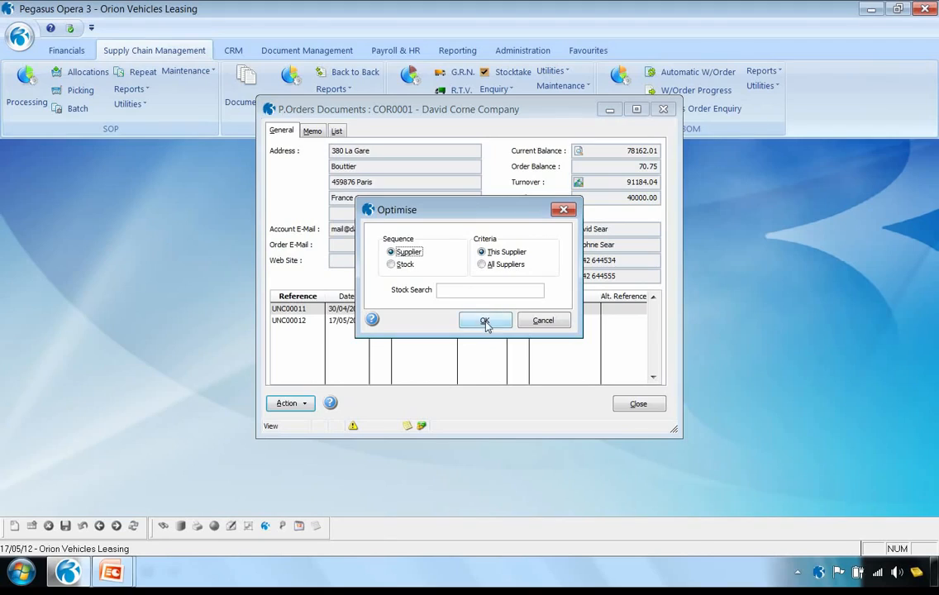
{"action": "left_click", "coordinate": [486, 320]}
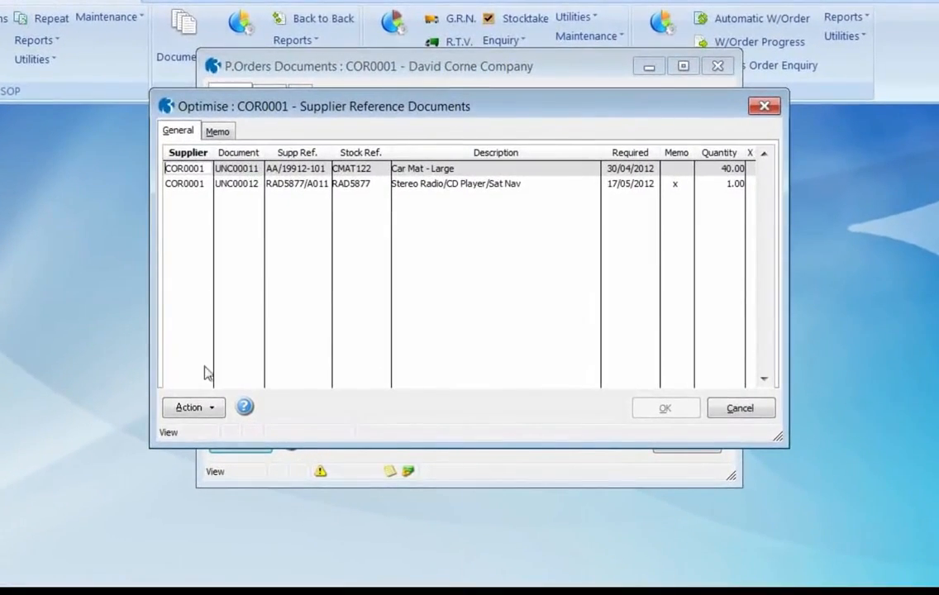
Query the Car Mat - Large line to compare its vendor rating, lead time and cost price between suppliers
{"action": "left_click", "coordinate": [199, 409]}
{"action": "left_click", "coordinate": [240, 422]}
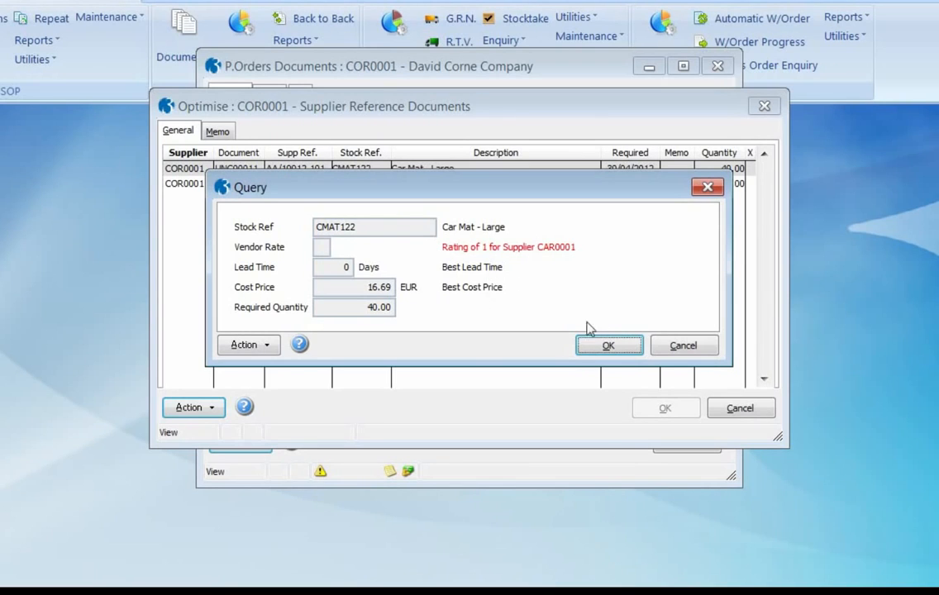
{"action": "left_click", "coordinate": [664, 348]}
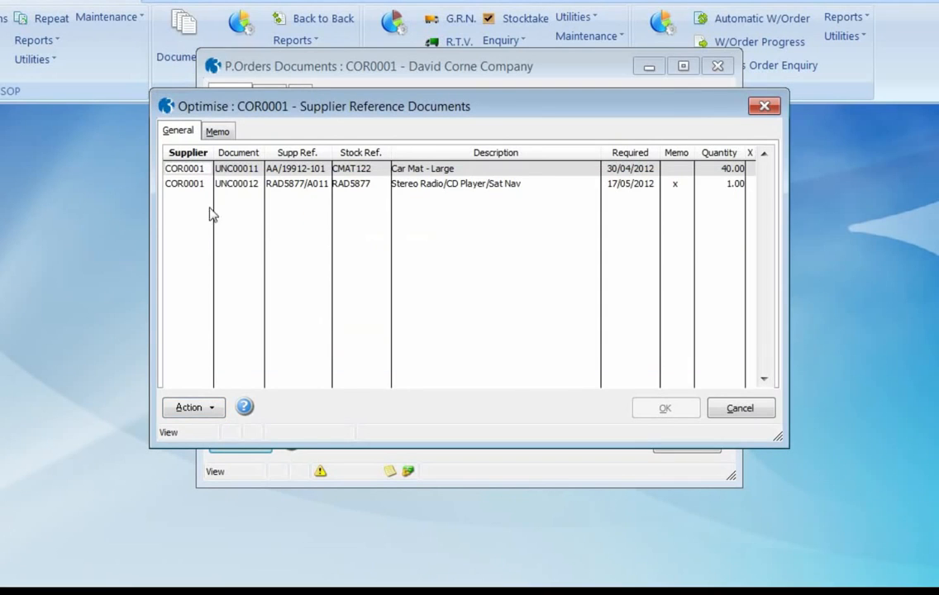
Query the Stereo Radio/CD Player/Sat Nav line for better supplier terms and leave Optimise without changing the supplier
{"action": "left_click", "coordinate": [188, 193]}
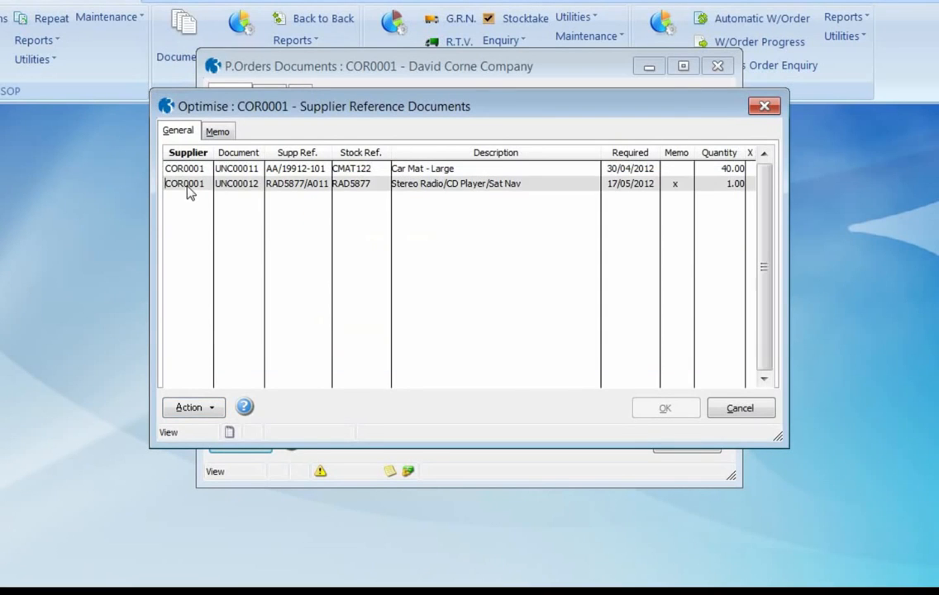
{"action": "left_click", "coordinate": [206, 407]}
{"action": "left_click", "coordinate": [245, 423]}
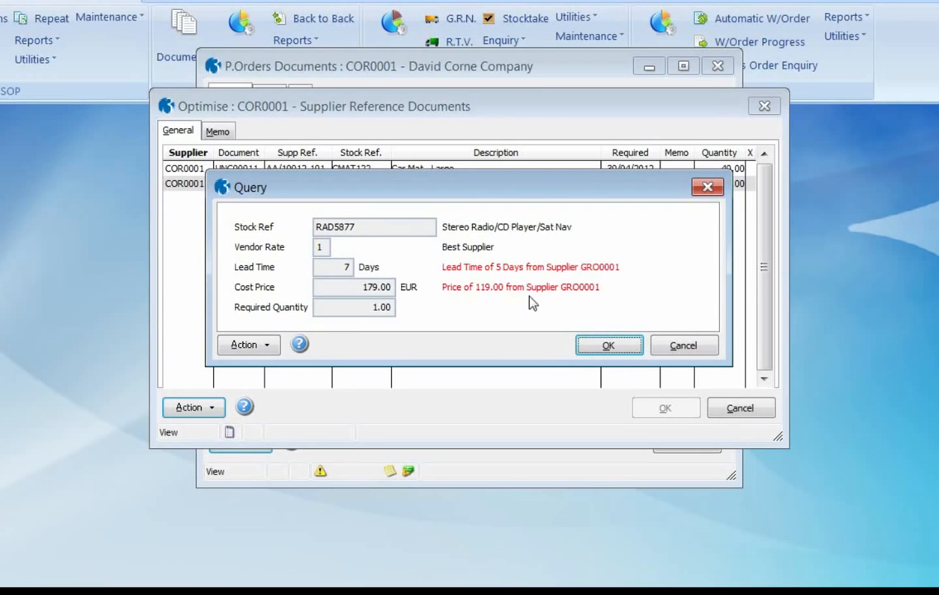
{"action": "left_click", "coordinate": [608, 347]}
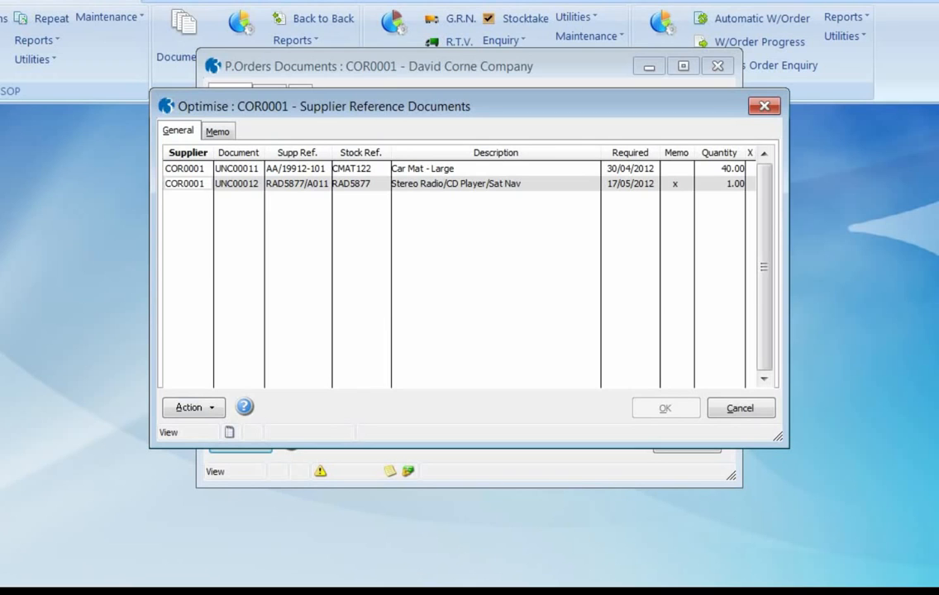
{"action": "left_click", "coordinate": [740, 412]}
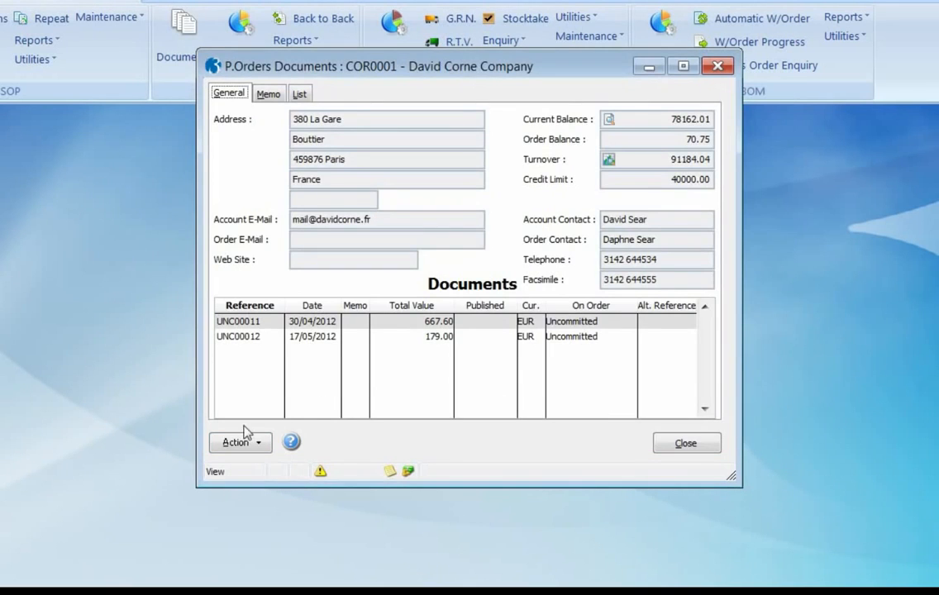
{"action": "left_click", "coordinate": [243, 339]}
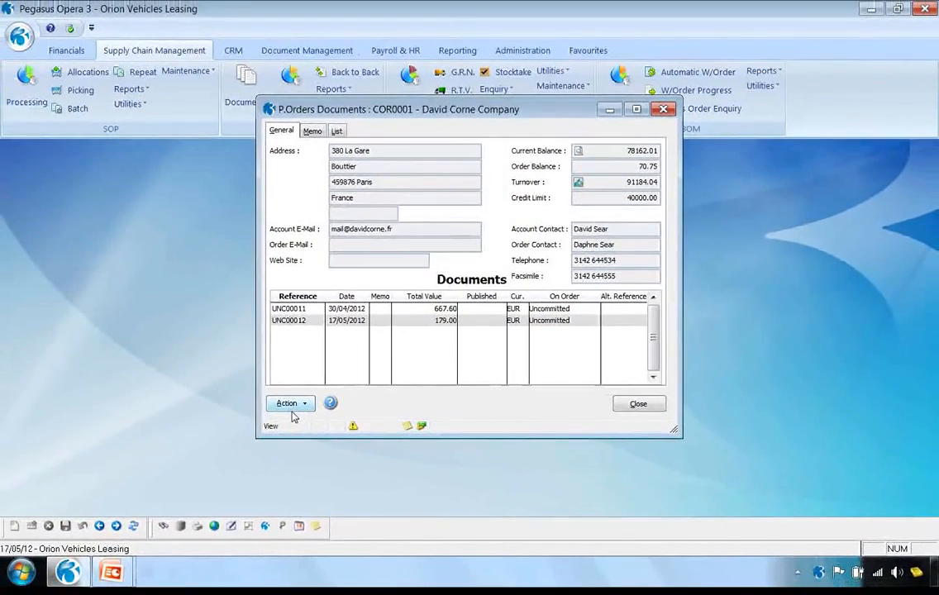
{"action": "left_click", "coordinate": [288, 404]}
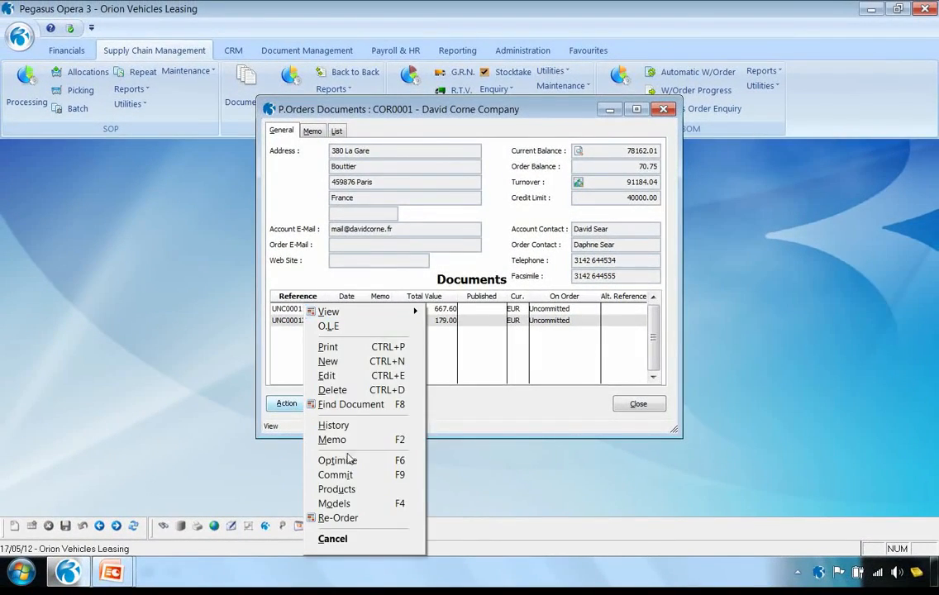
{"action": "left_click", "coordinate": [364, 475]}
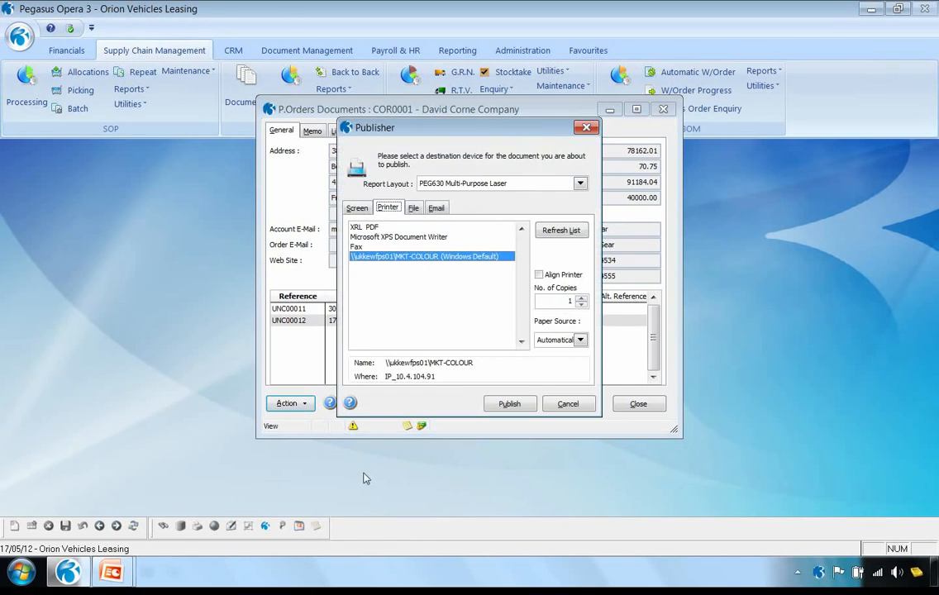
{"action": "left_click", "coordinate": [413, 209]}
{"action": "type", "text": "1"}
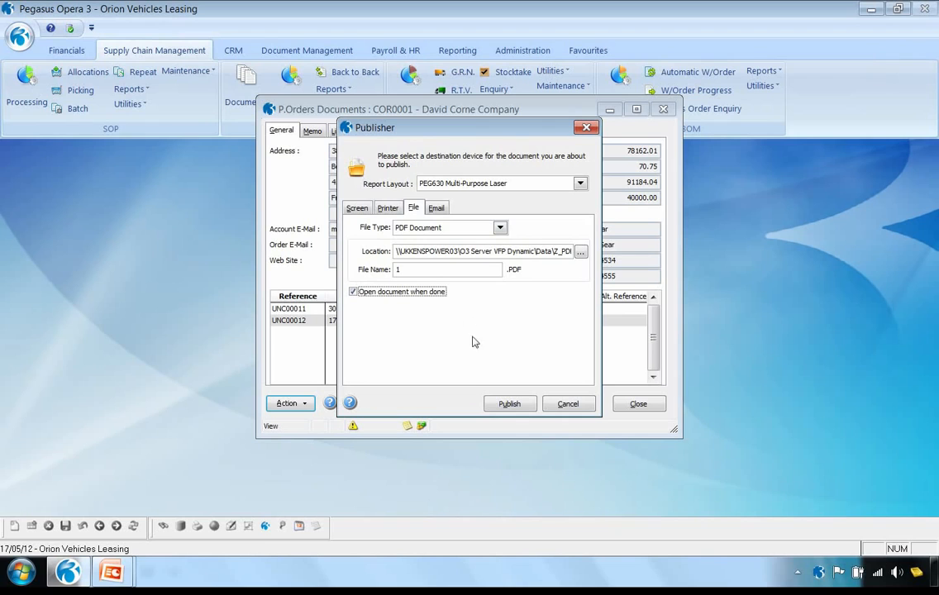
{"action": "left_click", "coordinate": [510, 404]}
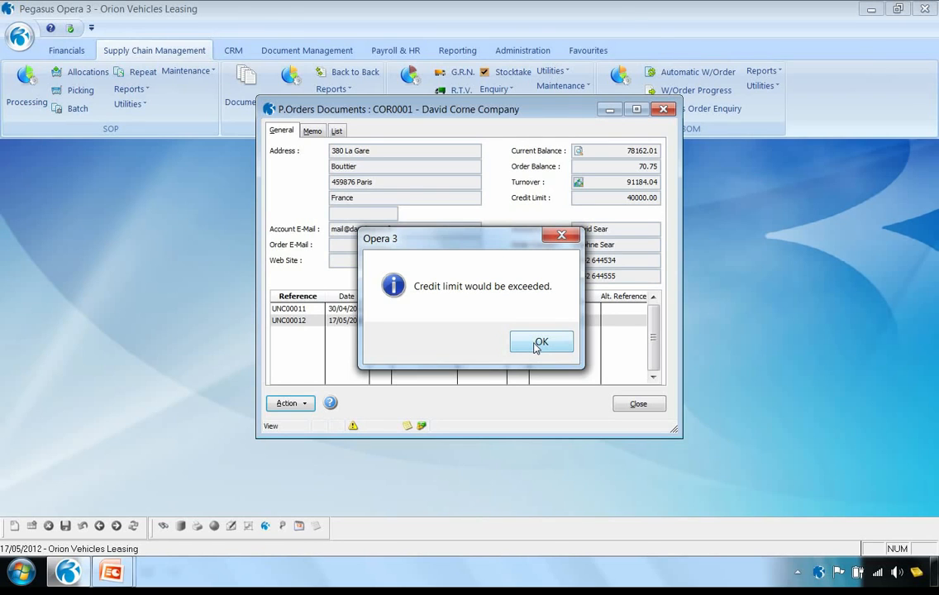
{"action": "left_click", "coordinate": [536, 346]}
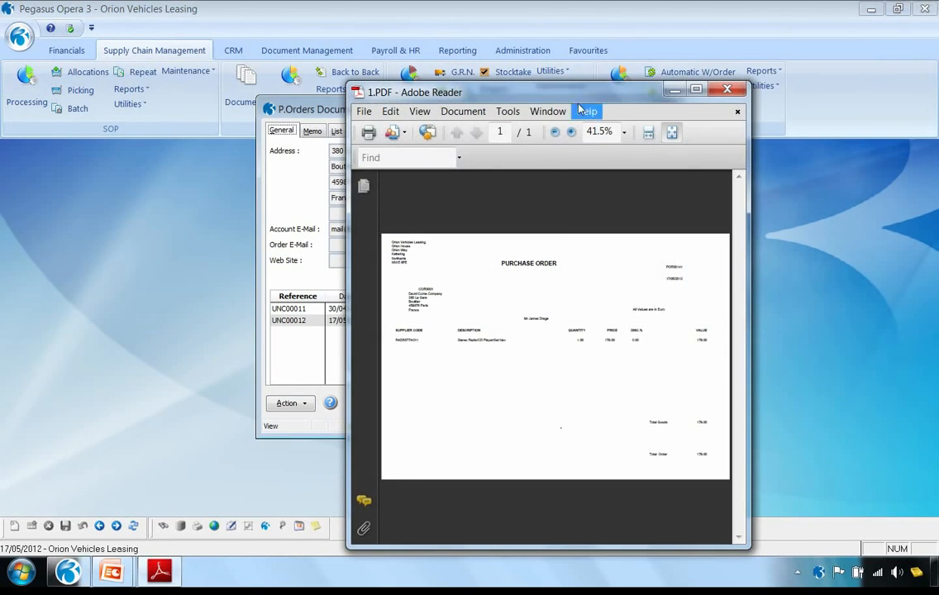
Review the published purchase order PDF at full size, then acknowledge the order's creation and leave the supplier's documents
{"action": "double_click", "coordinate": [519, 90]}
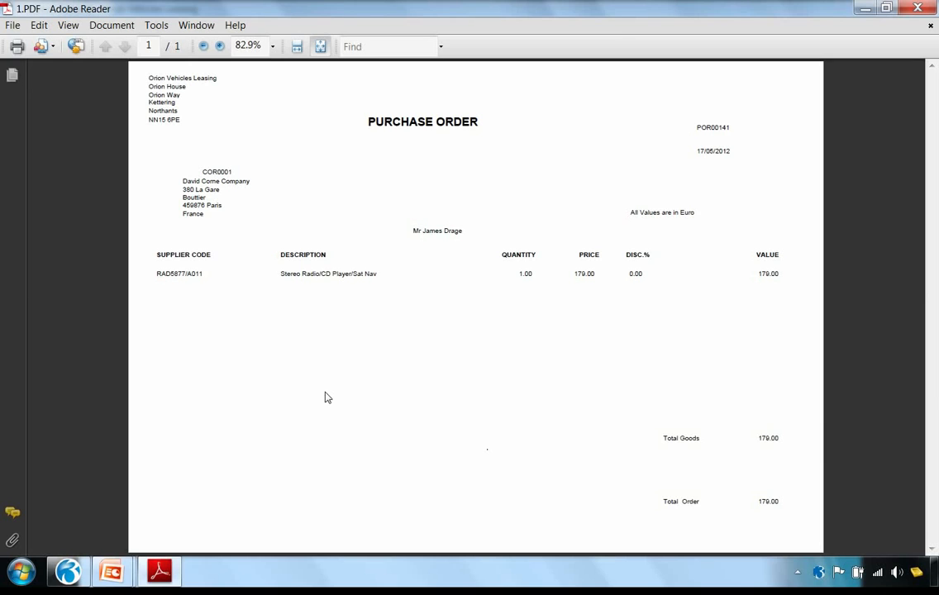
{"action": "left_click", "coordinate": [923, 9]}
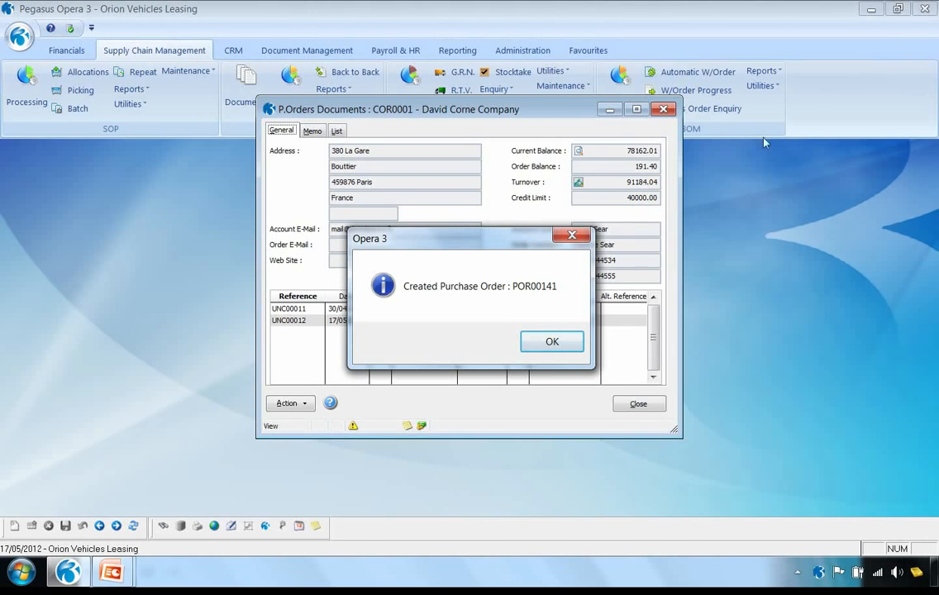
{"action": "left_click", "coordinate": [552, 342]}
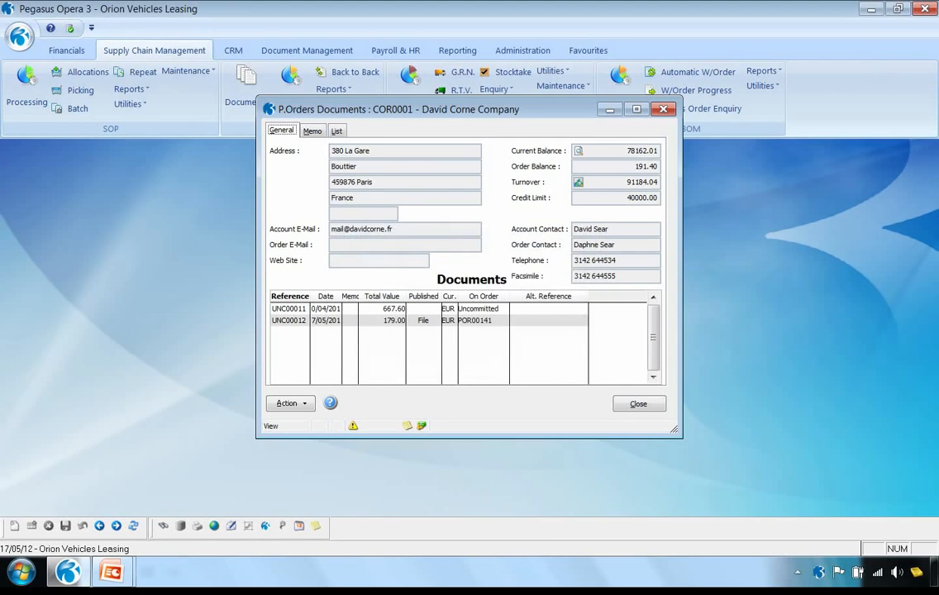
{"action": "left_click", "coordinate": [636, 405]}
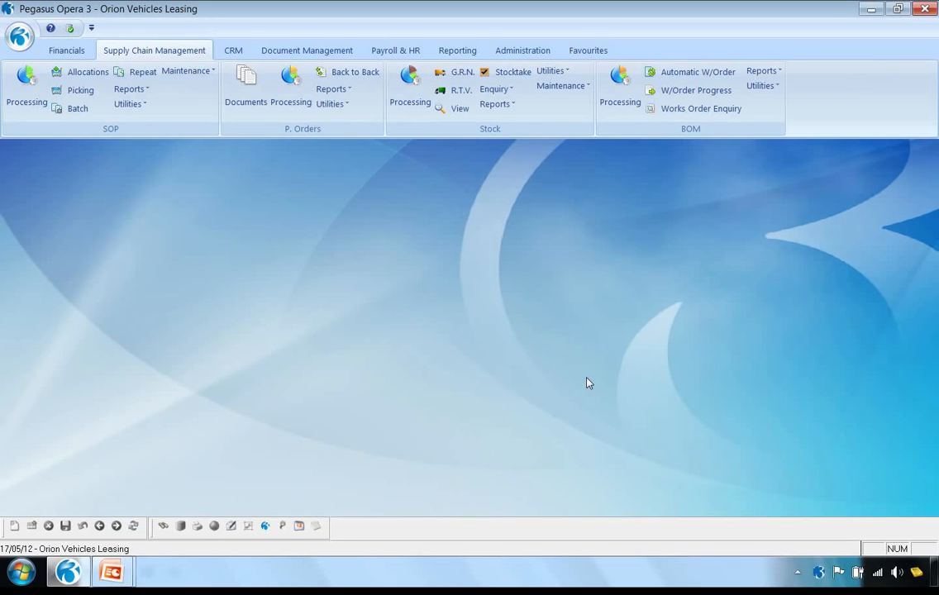
Start a receipt for David Corne Company's new purchase order with reference DN1000 and shipping reference SR1000
{"action": "left_click", "coordinate": [291, 89]}
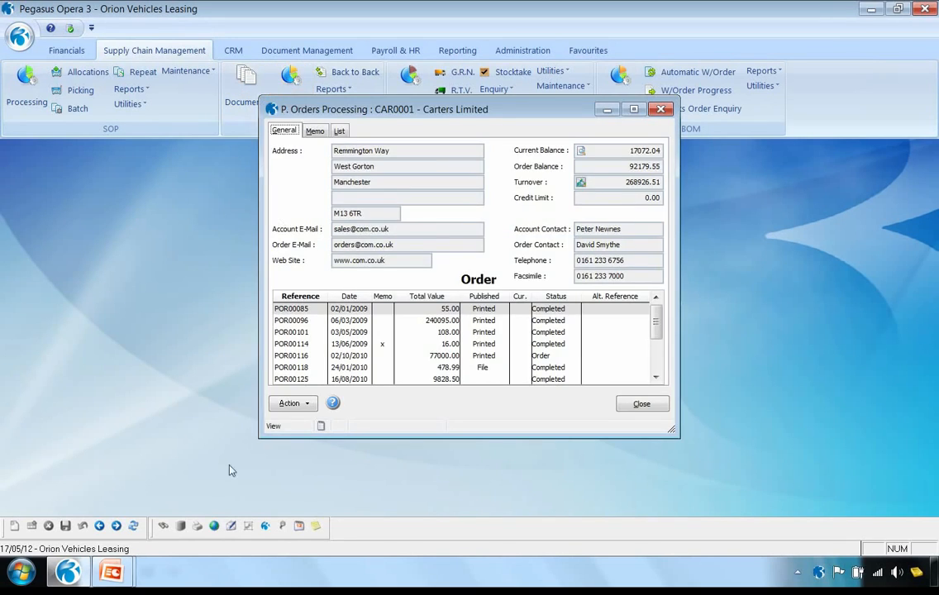
{"action": "left_click", "coordinate": [116, 526]}
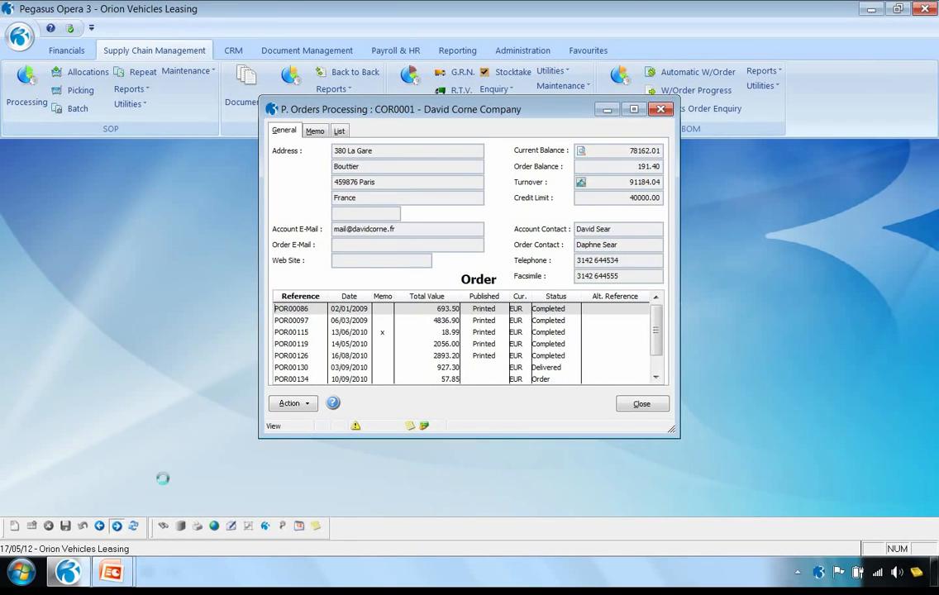
{"action": "left_click", "coordinate": [304, 405]}
{"action": "left_click", "coordinate": [341, 449]}
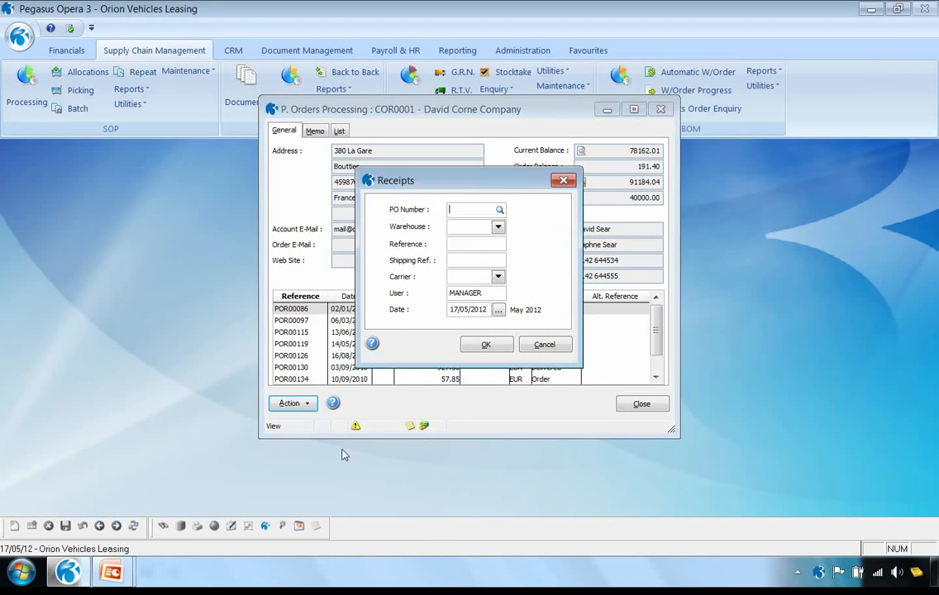
{"action": "key", "text": "F2"}
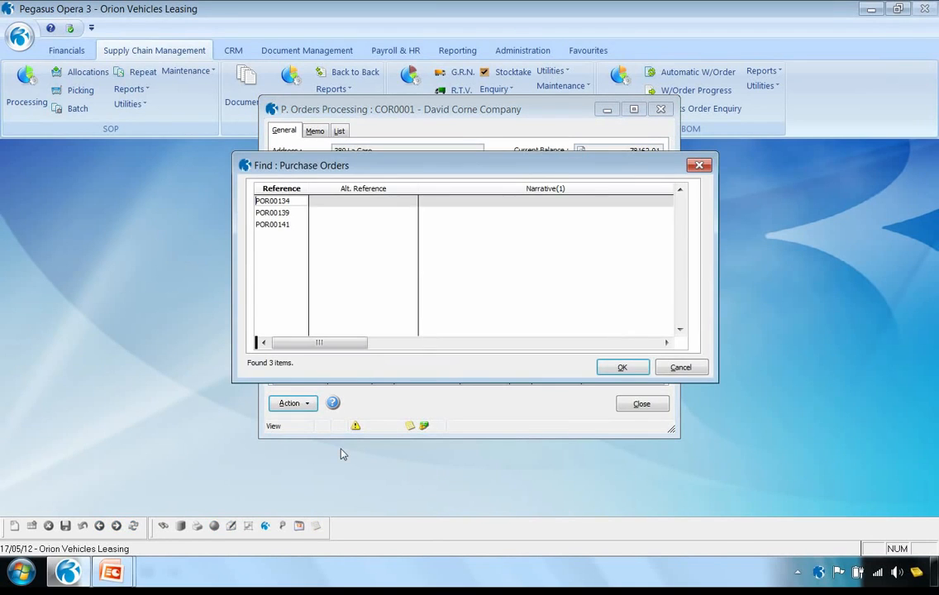
{"action": "left_click", "coordinate": [273, 225]}
{"action": "left_click", "coordinate": [612, 368]}
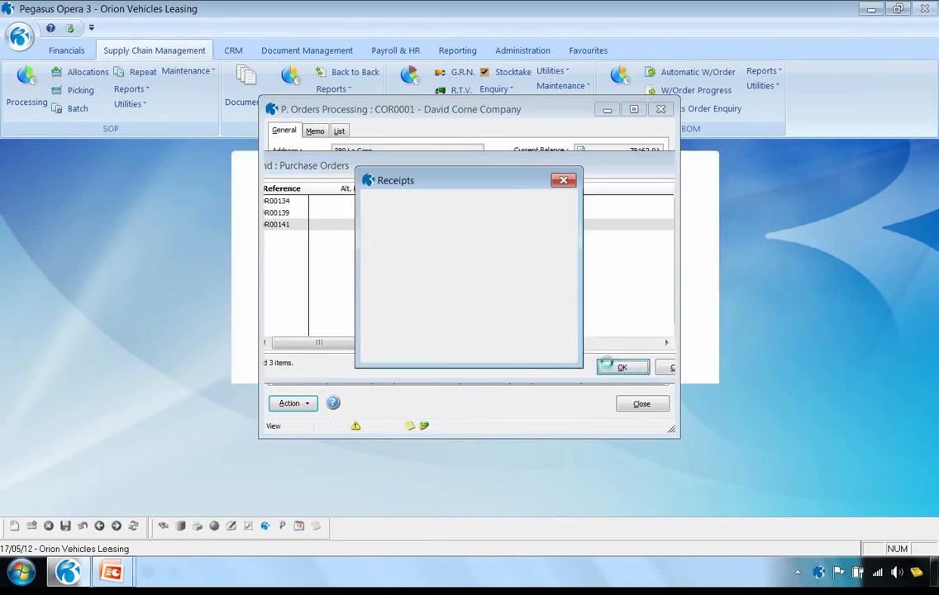
{"action": "type", "text": "DN1000"}
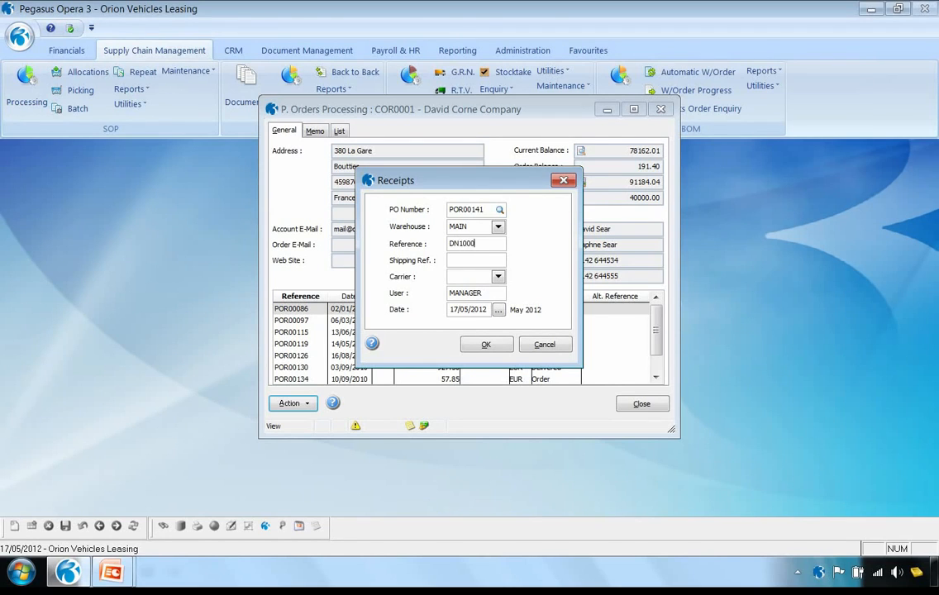
{"action": "type", "text": "SR1000"}
{"action": "left_click", "coordinate": [490, 346]}
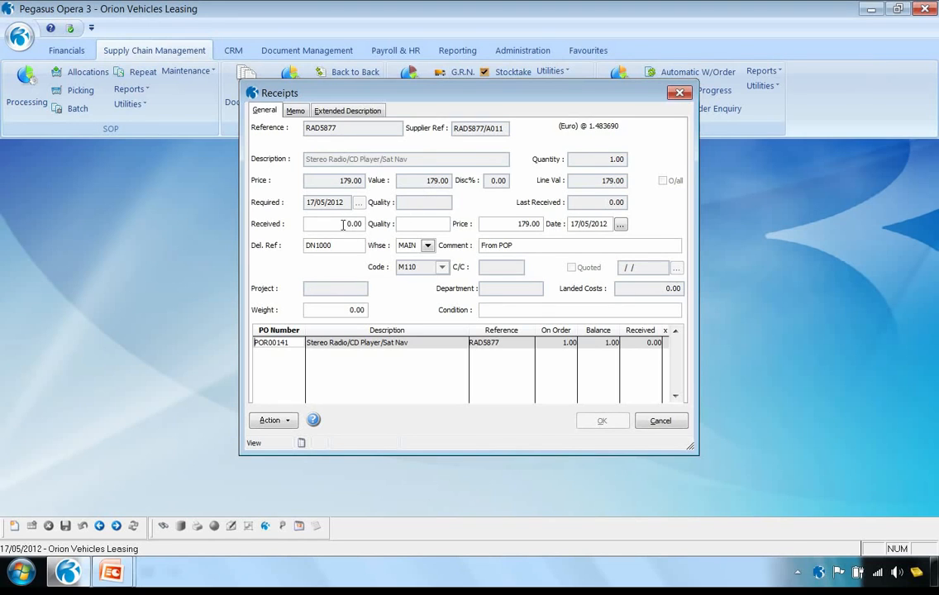
Receive quantity 1 of the Stereo Radio/CD Player/Sat Nav with quality Fine, post the receipt and leave purchase order processing
{"action": "left_click_drag", "start_coordinate": [345, 225], "coordinate": [405, 229]}
{"action": "type", "text": "1"}
{"action": "key", "text": "Tab"}
{"action": "type", "text": "Fine"}
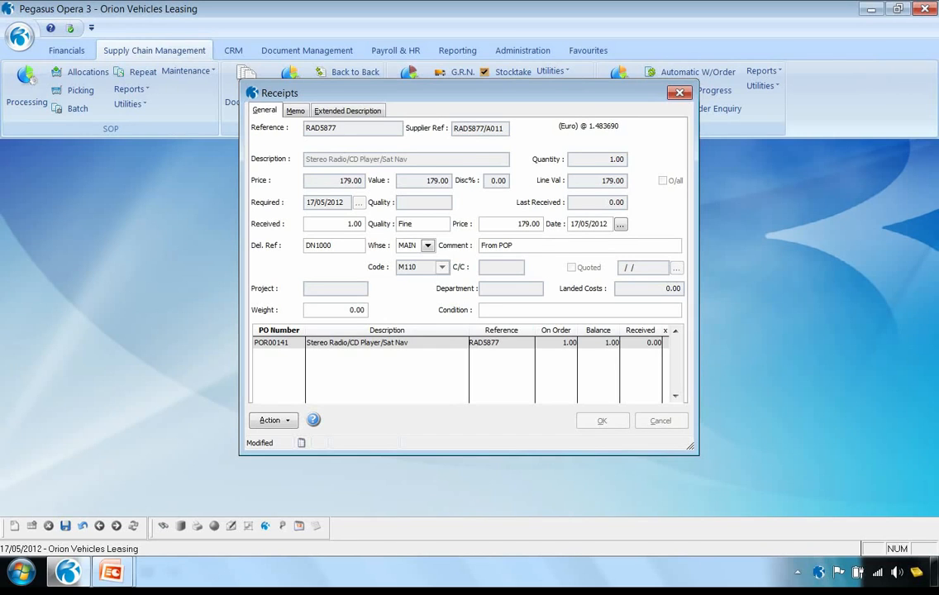
{"action": "left_click", "coordinate": [68, 531]}
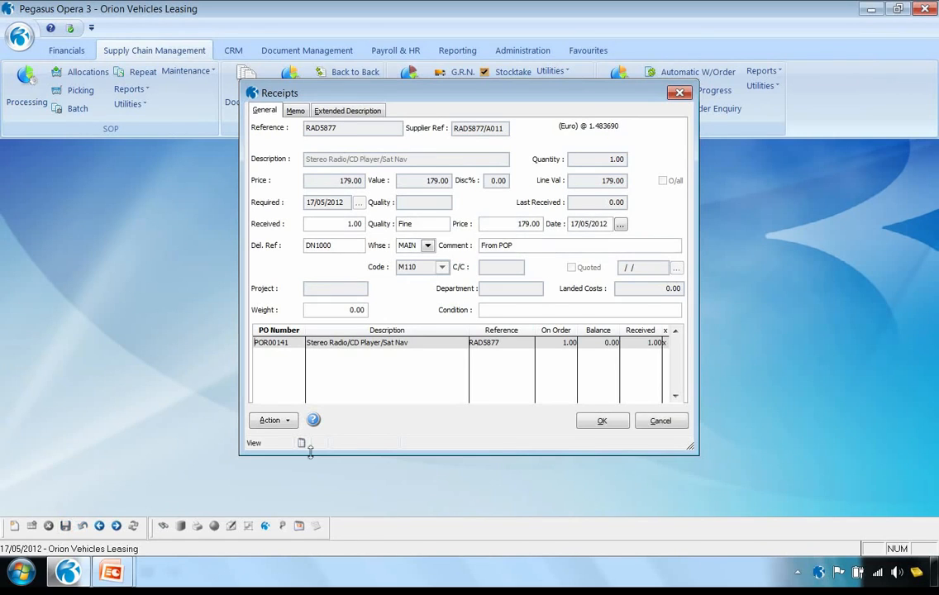
{"action": "left_click", "coordinate": [600, 421]}
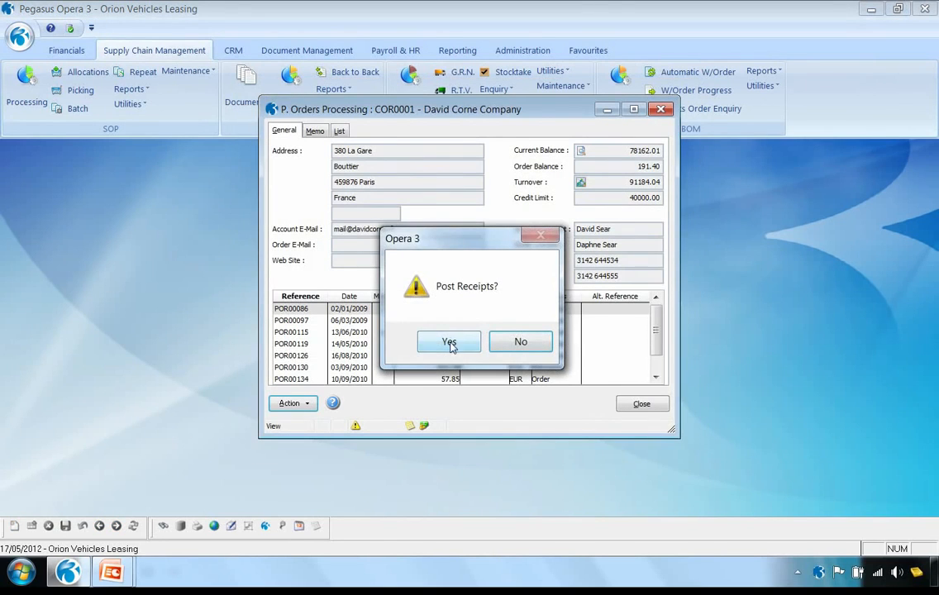
{"action": "left_click", "coordinate": [448, 341]}
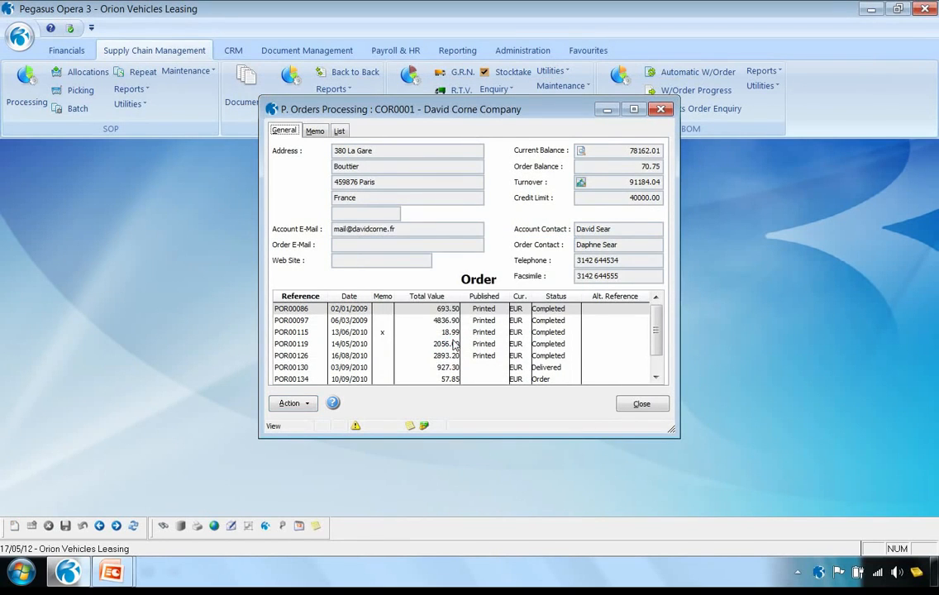
{"action": "left_click", "coordinate": [641, 404]}
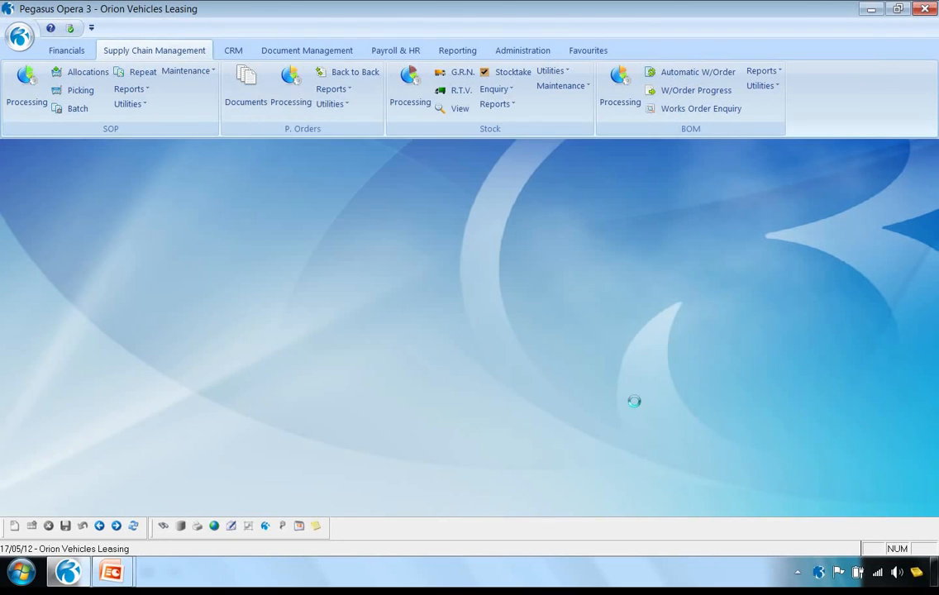
Look over the actions in Stock Processing and the selection options of the Stock G.R.N. form, closing both
{"action": "left_click", "coordinate": [412, 95]}
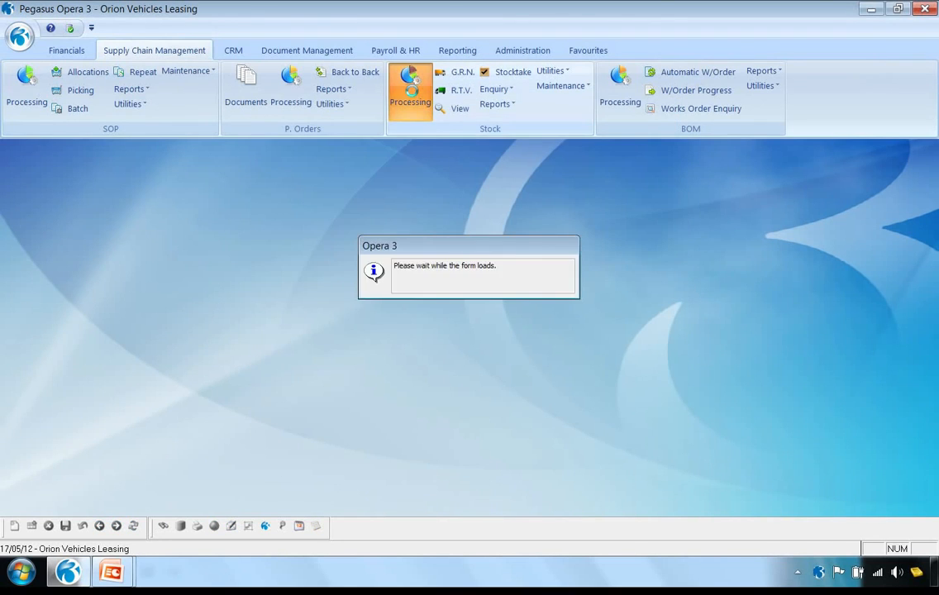
{"action": "left_click", "coordinate": [290, 403]}
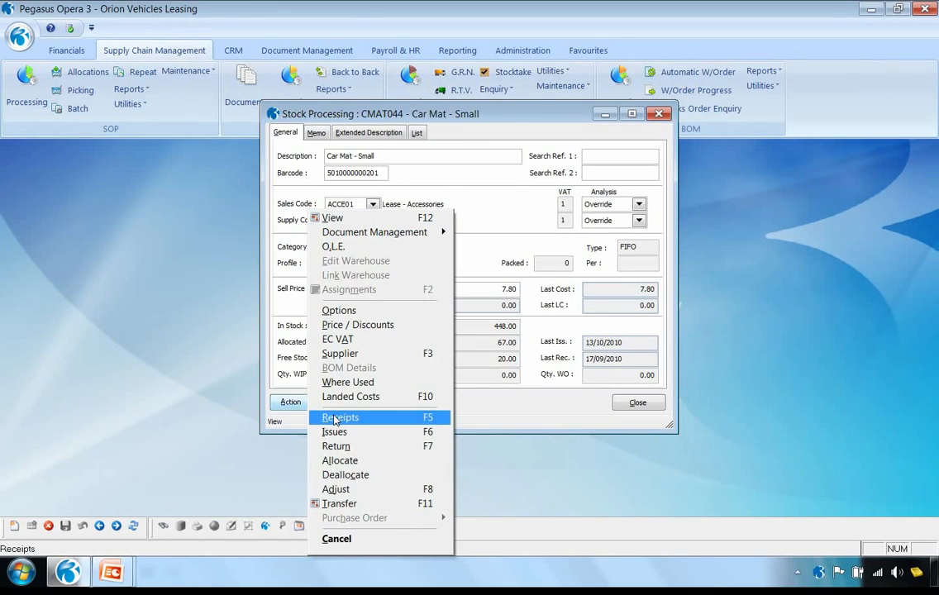
{"action": "left_click", "coordinate": [217, 366]}
{"action": "left_click", "coordinate": [633, 402]}
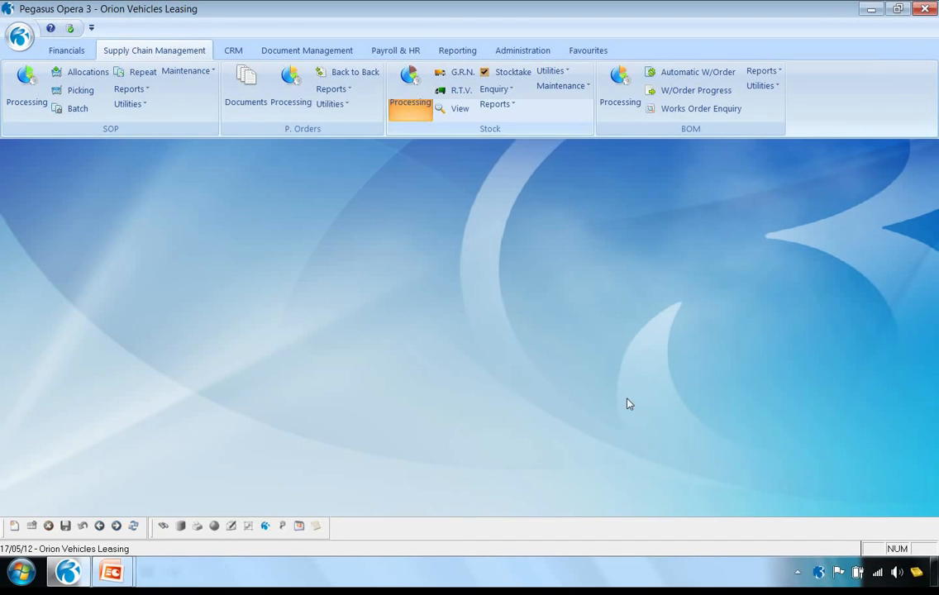
{"action": "left_click", "coordinate": [462, 76]}
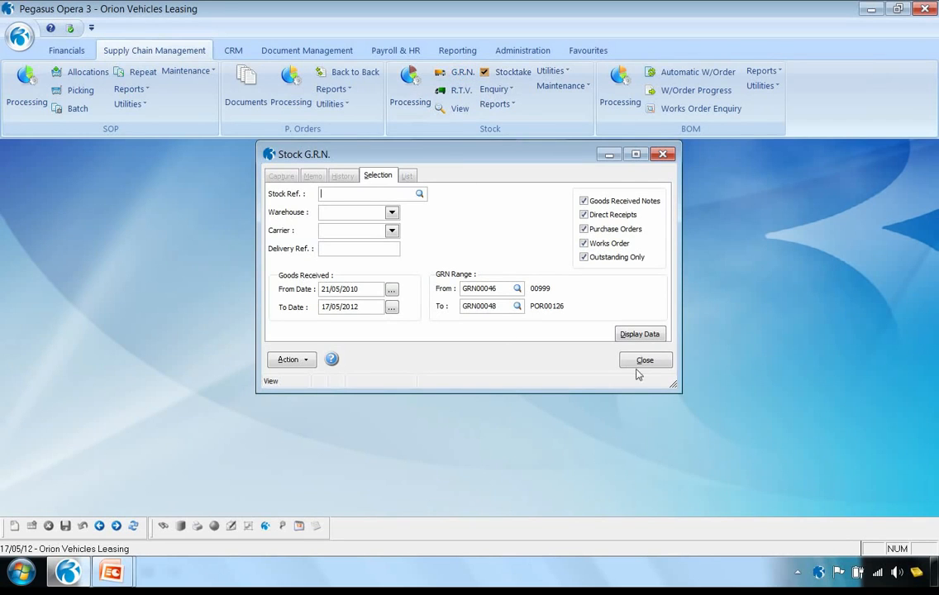
{"action": "left_click", "coordinate": [644, 361]}
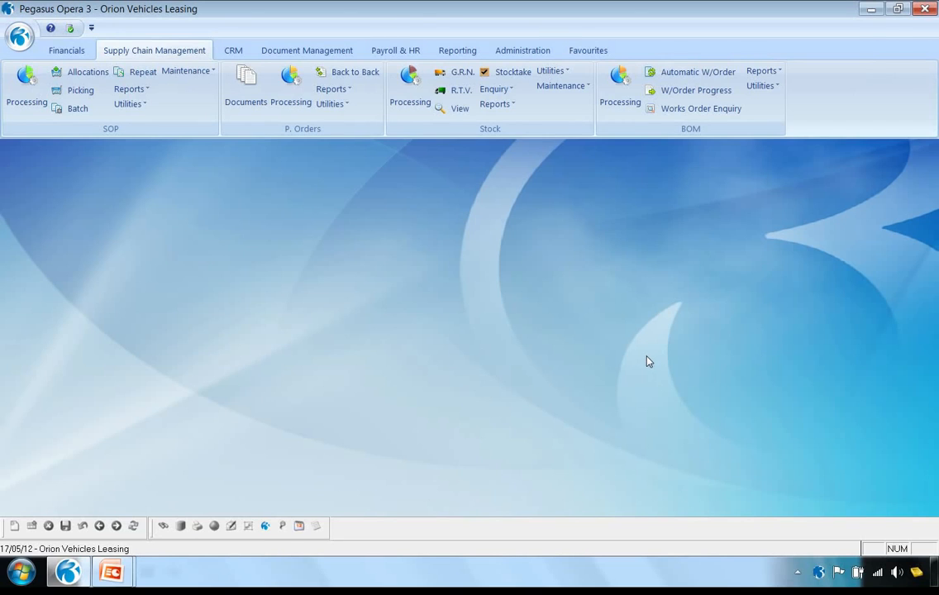
Review the Purchase Processing actions for David Corne Company, including Invoice, and close the account without posting anything
{"action": "left_click", "coordinate": [68, 51]}
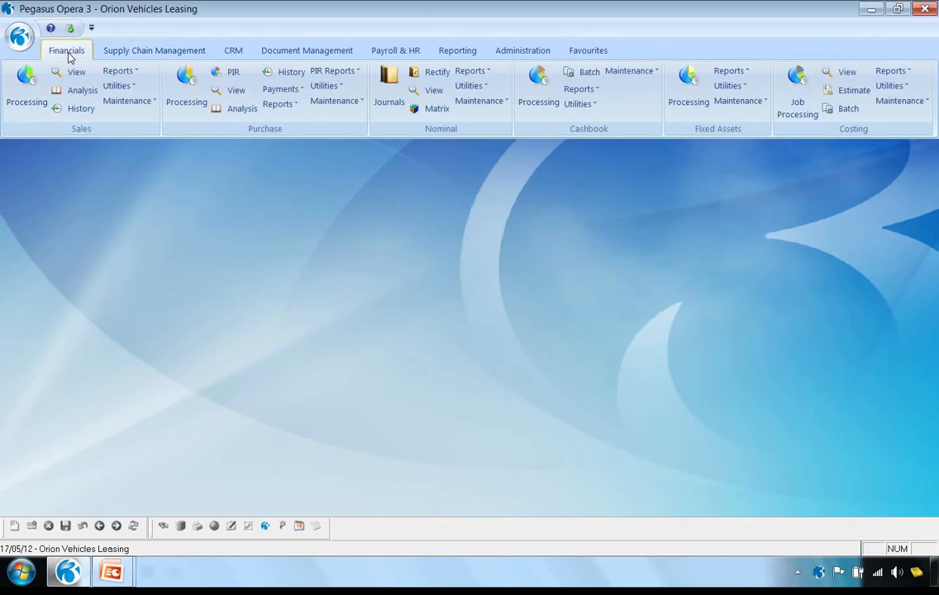
{"action": "left_click", "coordinate": [187, 80]}
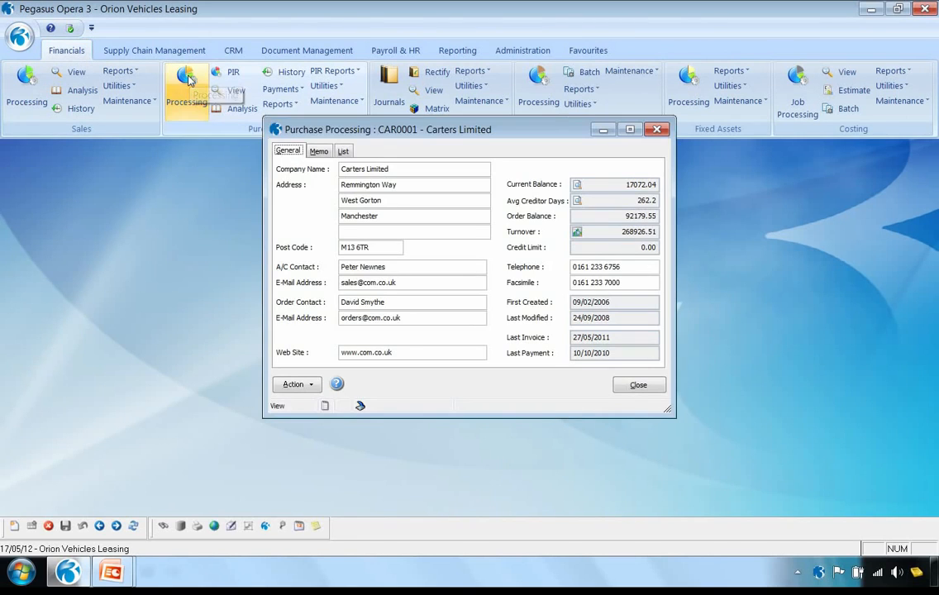
{"action": "left_click", "coordinate": [116, 526]}
{"action": "left_click", "coordinate": [297, 385]}
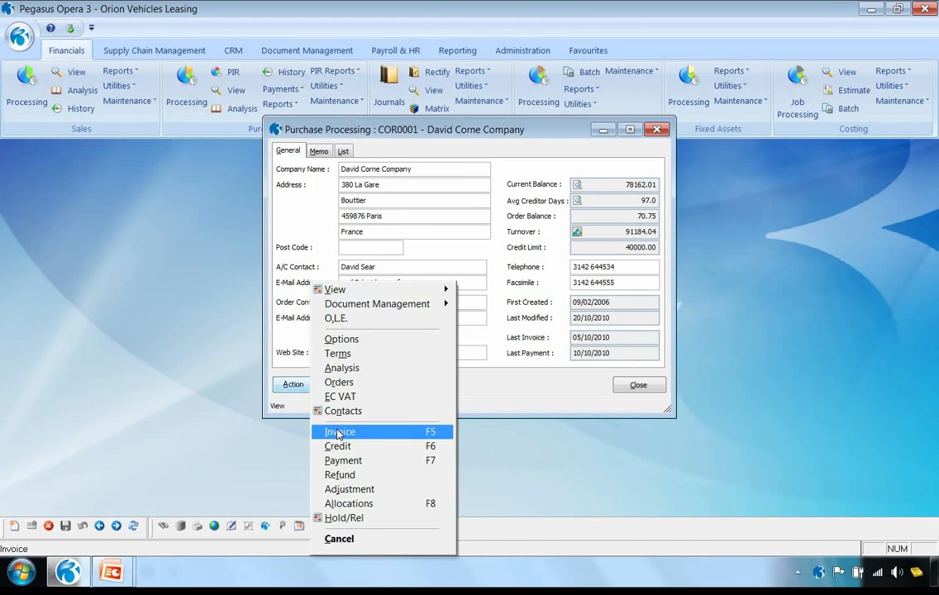
{"action": "left_click", "coordinate": [172, 326]}
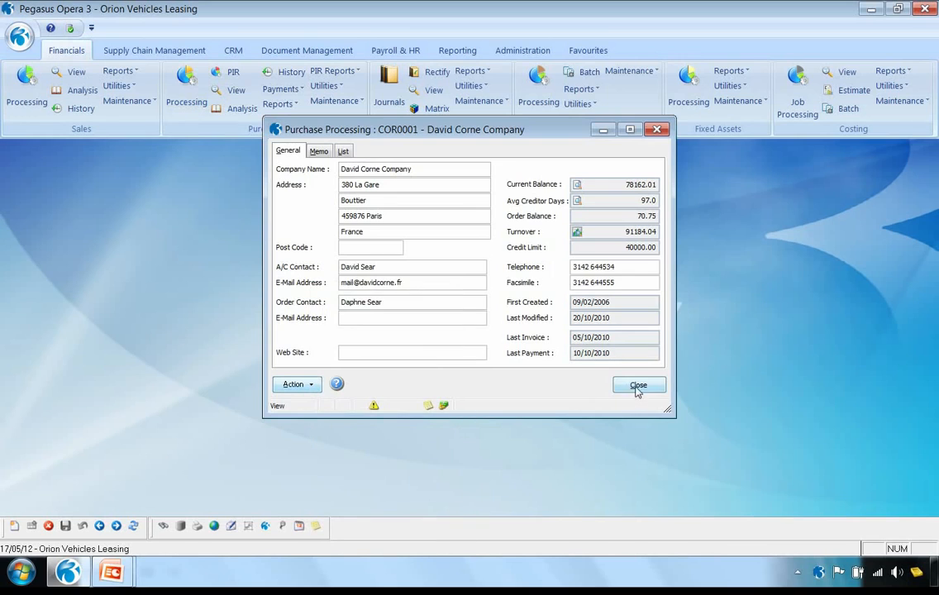
{"action": "left_click", "coordinate": [638, 388]}
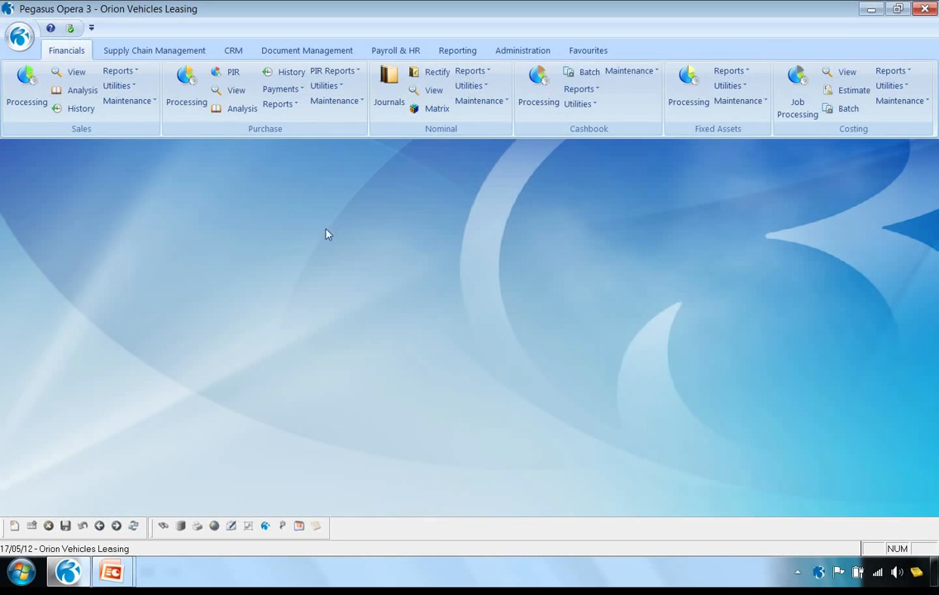
Start a new purchase invoice register entry for David Corne Company with reference INV1000
{"action": "left_click", "coordinate": [232, 74]}
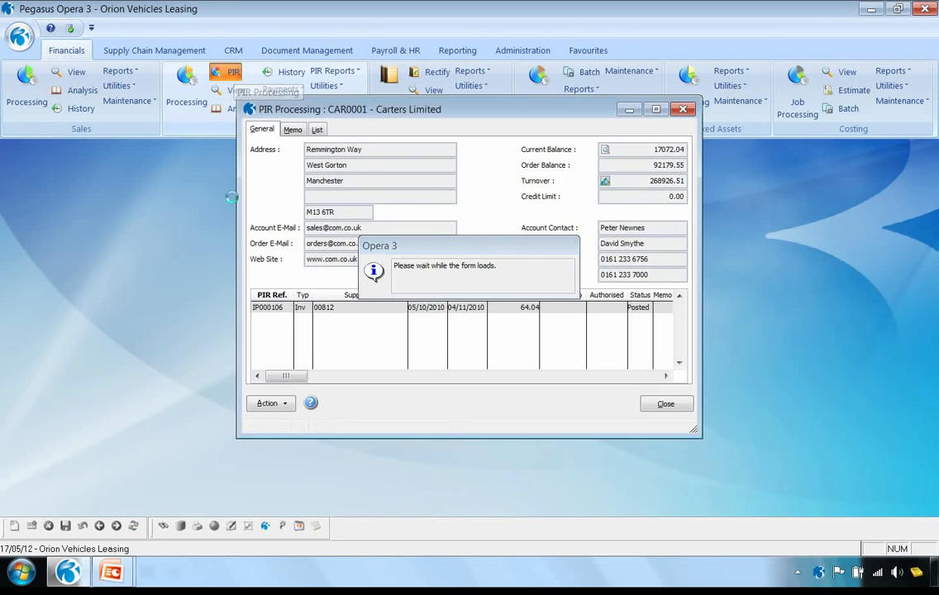
{"action": "left_click", "coordinate": [116, 526]}
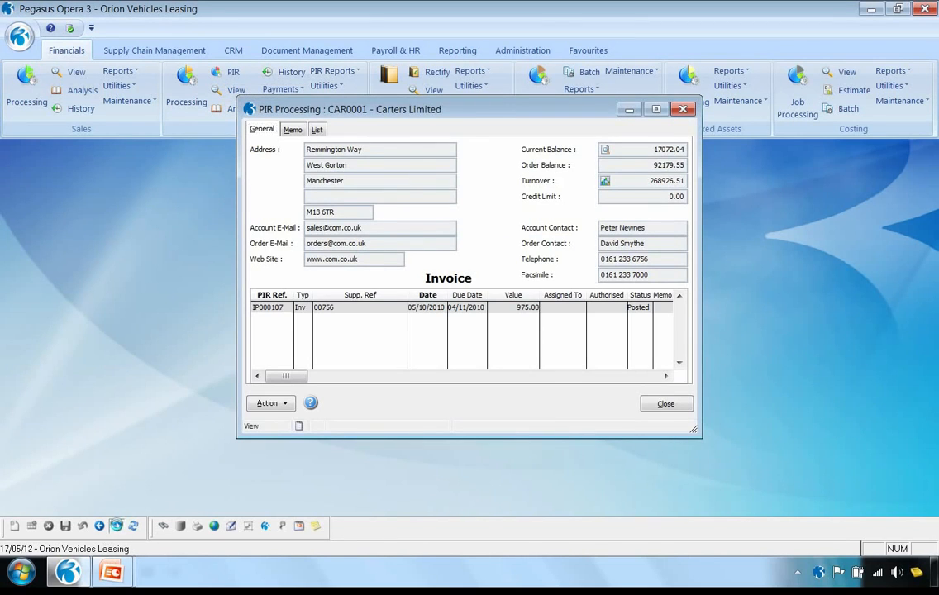
{"action": "left_click", "coordinate": [284, 404]}
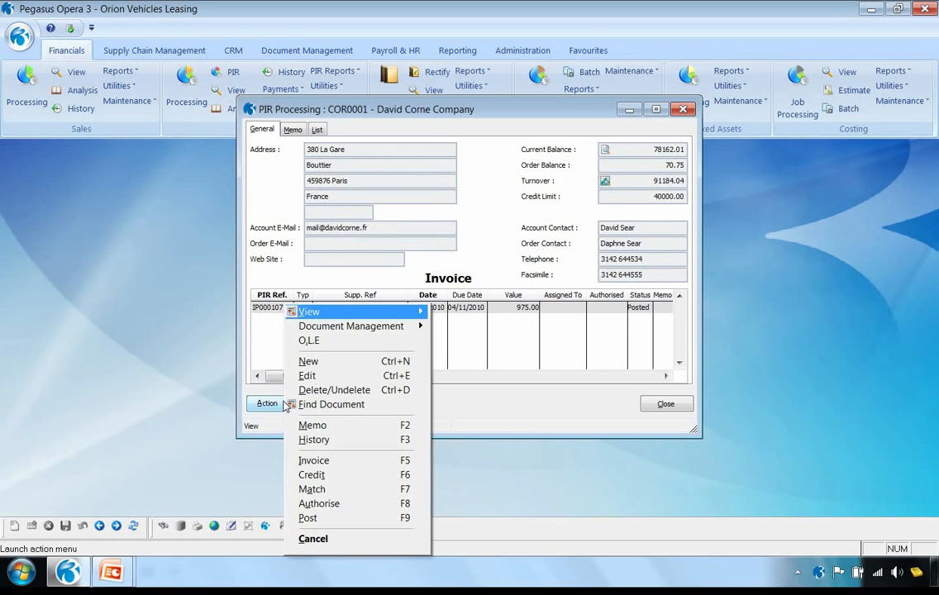
{"action": "left_click", "coordinate": [324, 366]}
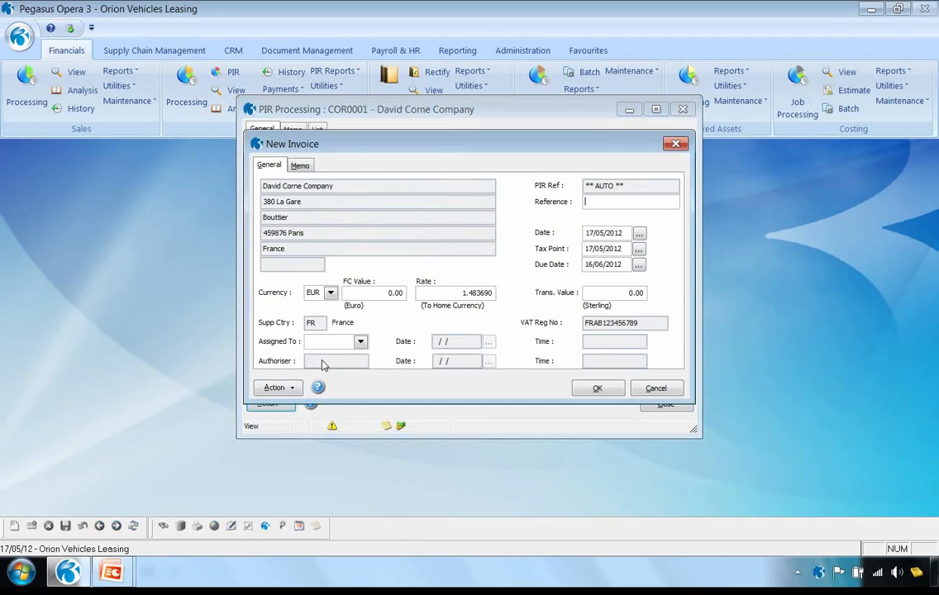
{"action": "type", "text": "INV1000"}
Set the invoice's foreign currency value to 179.00 EUR, assign it to an employee and accept the header
{"action": "left_click", "coordinate": [376, 292]}
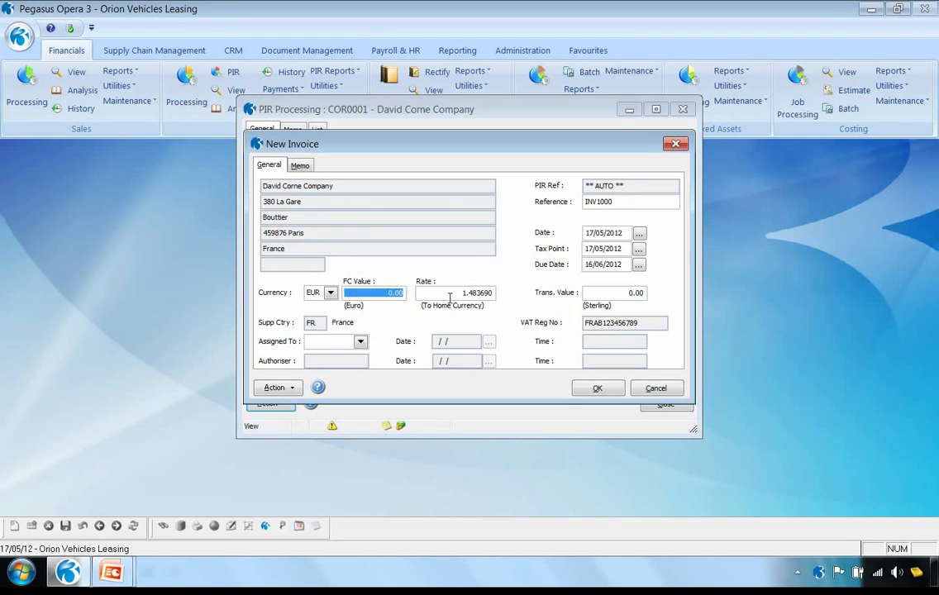
{"action": "type", "text": "179."}
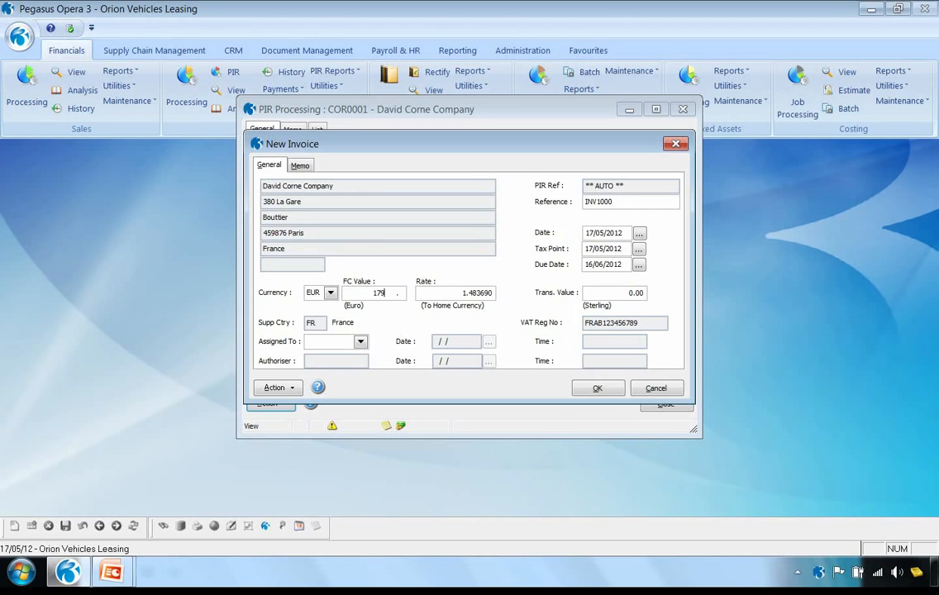
{"action": "key", "text": "Tab"}
{"action": "left_click", "coordinate": [360, 341]}
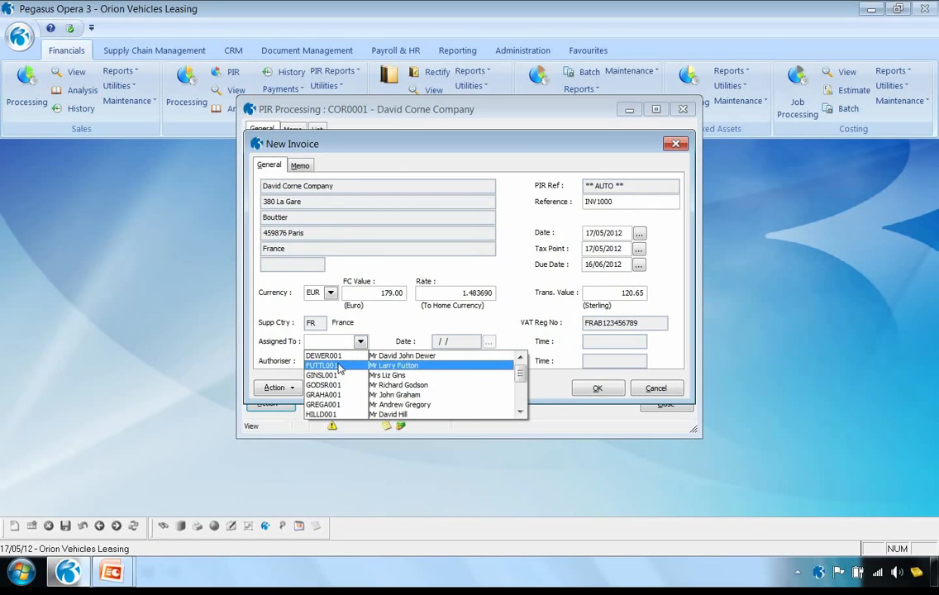
{"action": "left_click", "coordinate": [339, 365]}
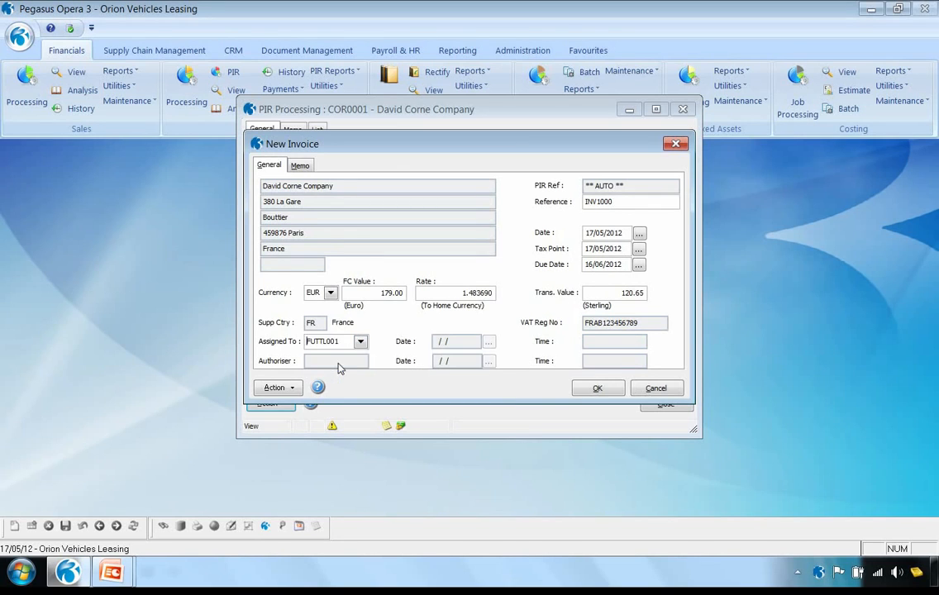
{"action": "left_click", "coordinate": [599, 388]}
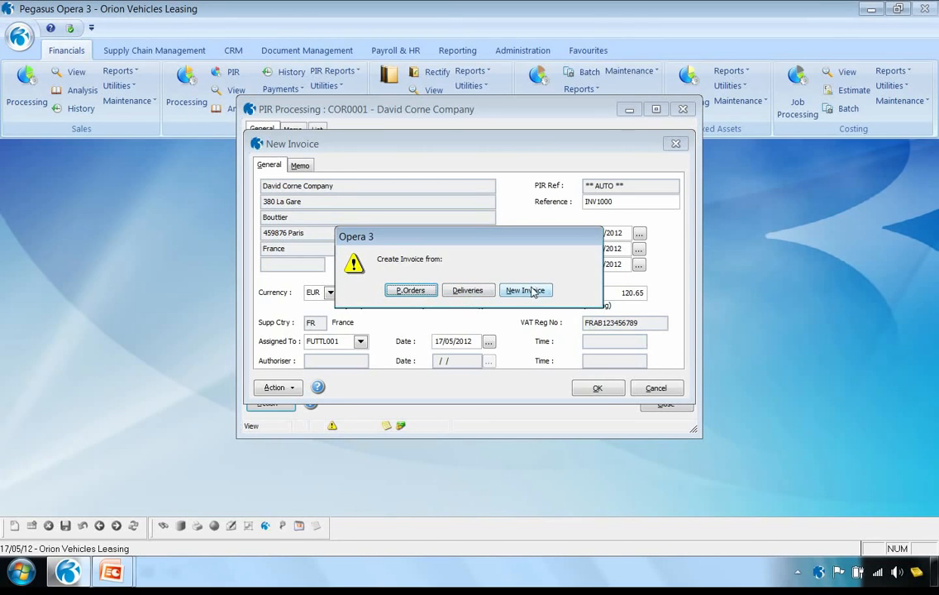
Create the invoice from deliveries with the default range and tick the 179.00 purchase order dated 17/05/2012
{"action": "left_click", "coordinate": [469, 292]}
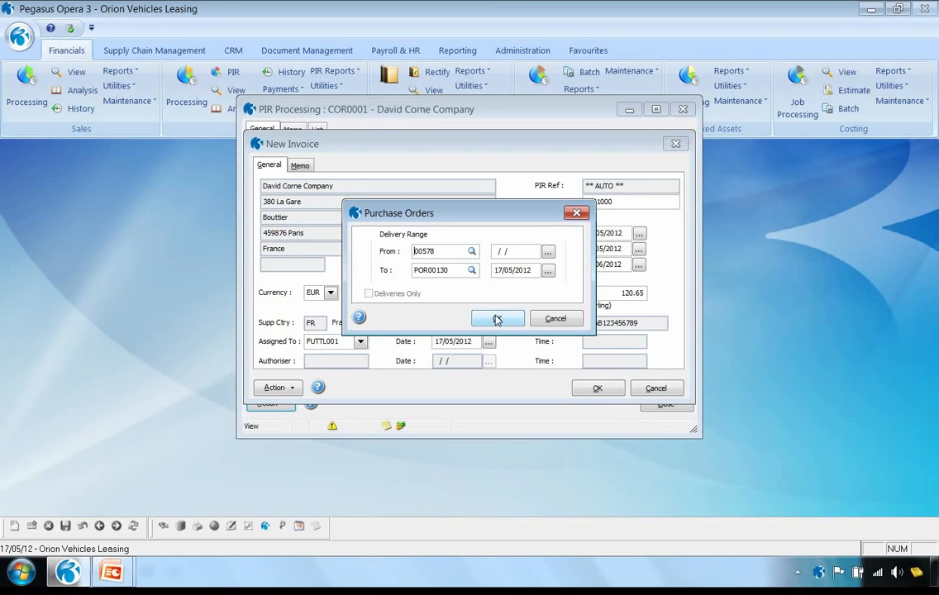
{"action": "left_click", "coordinate": [497, 319]}
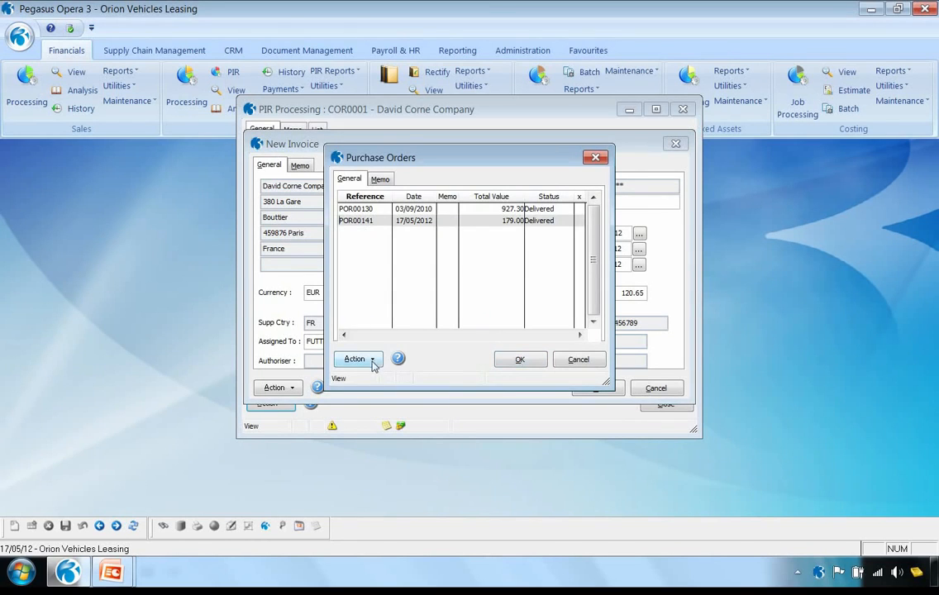
{"action": "left_click", "coordinate": [371, 362]}
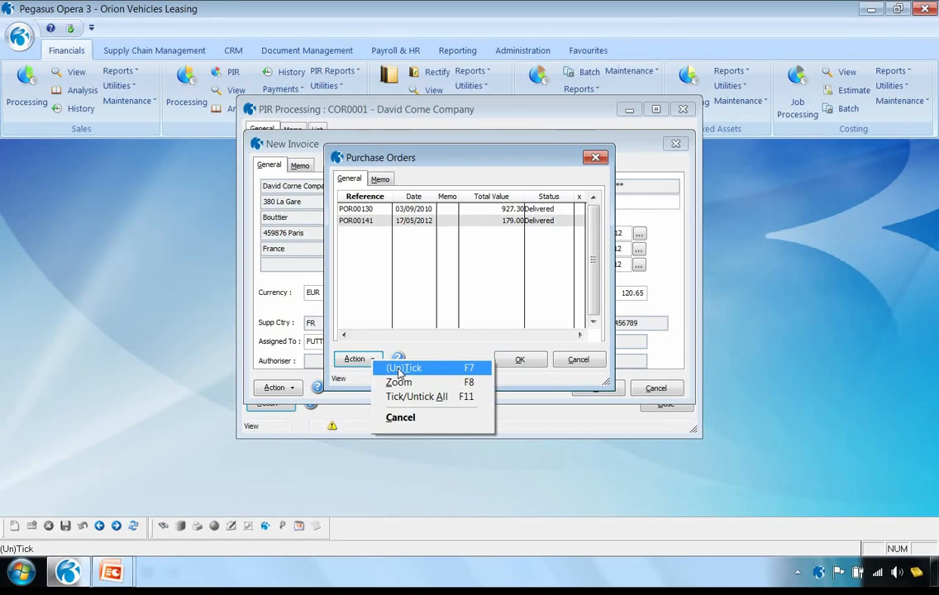
{"action": "left_click", "coordinate": [400, 370]}
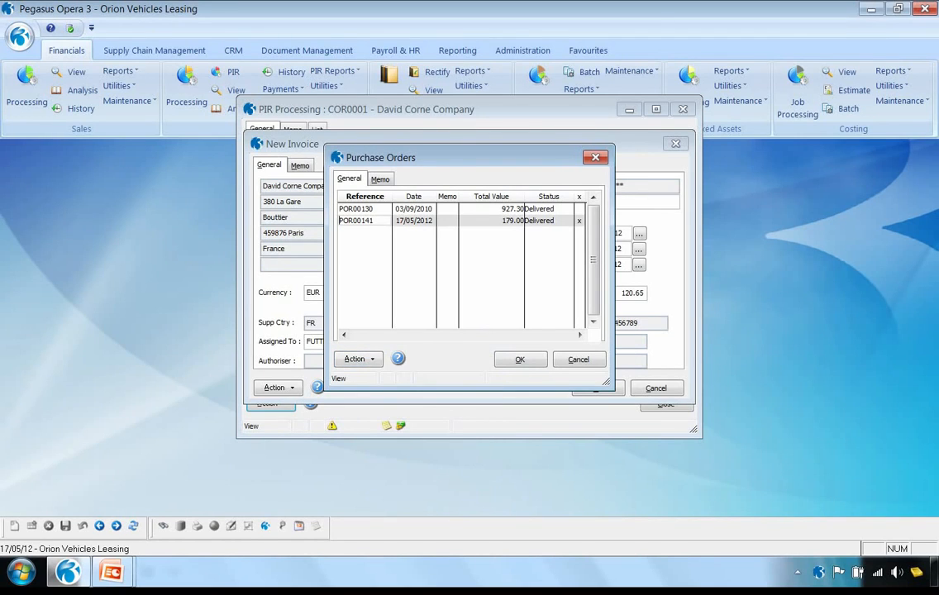
Zoom into the ticked purchase order to check its printed document, closing it again
{"action": "left_click", "coordinate": [369, 361]}
{"action": "left_click", "coordinate": [400, 383]}
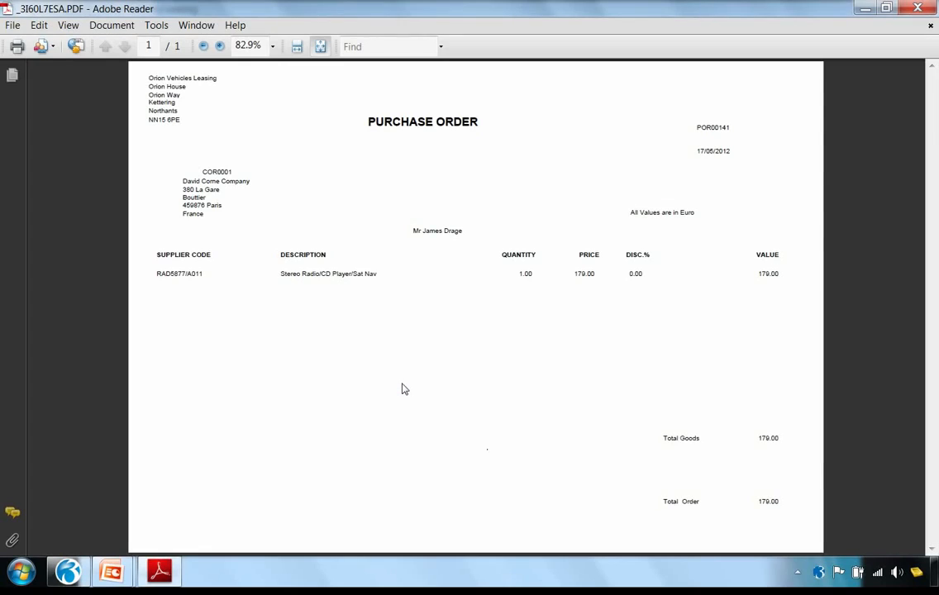
{"action": "left_click", "coordinate": [921, 10]}
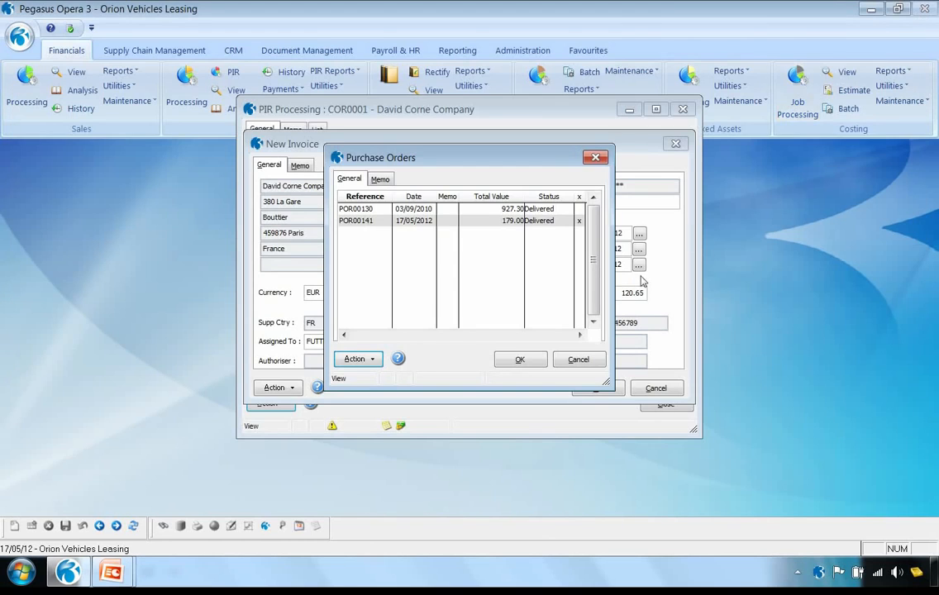
Accept the order and its Stereo Radio/CD Player/Sat Nav line and post the invoice without capturing a document
{"action": "left_click", "coordinate": [521, 362]}
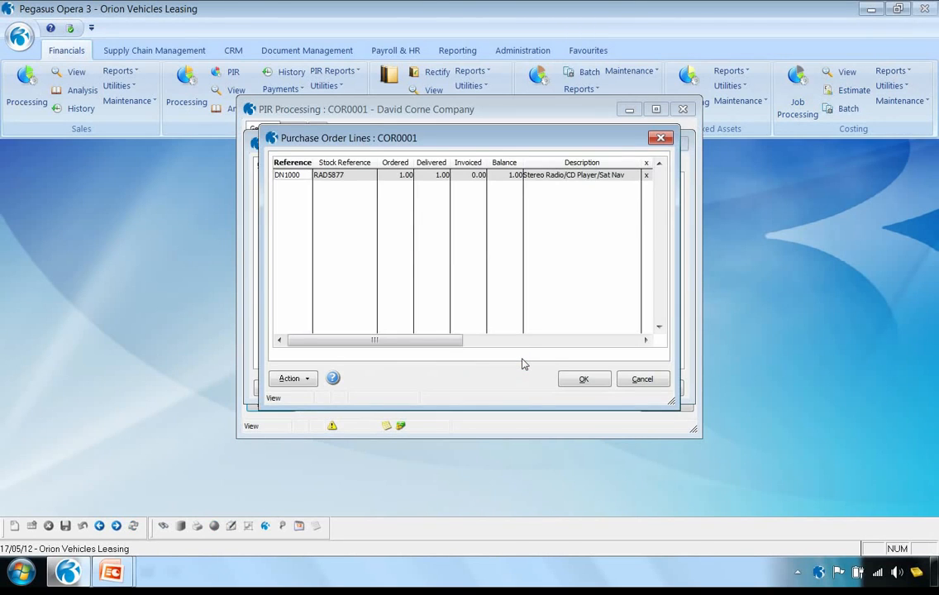
{"action": "left_click", "coordinate": [583, 379]}
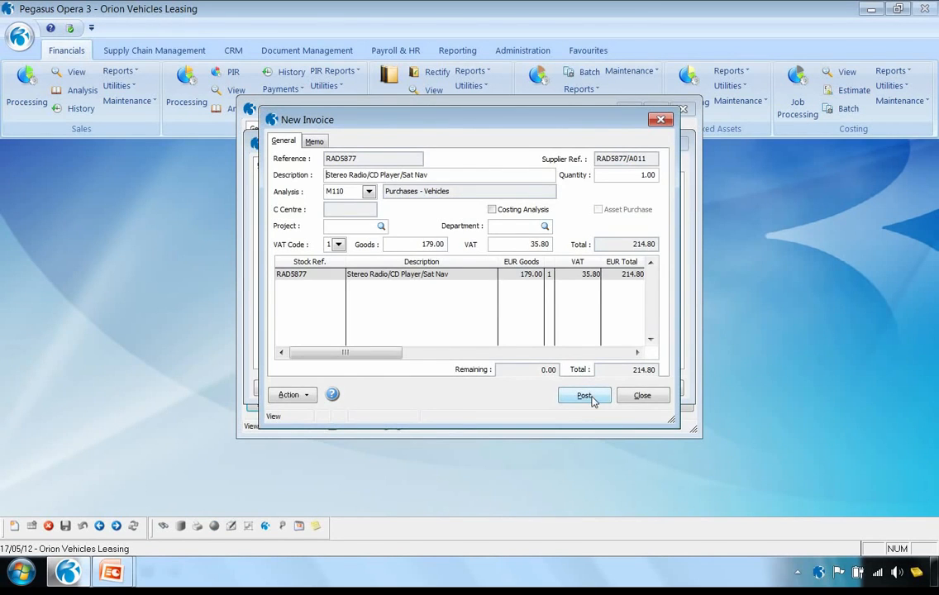
{"action": "left_click", "coordinate": [591, 399]}
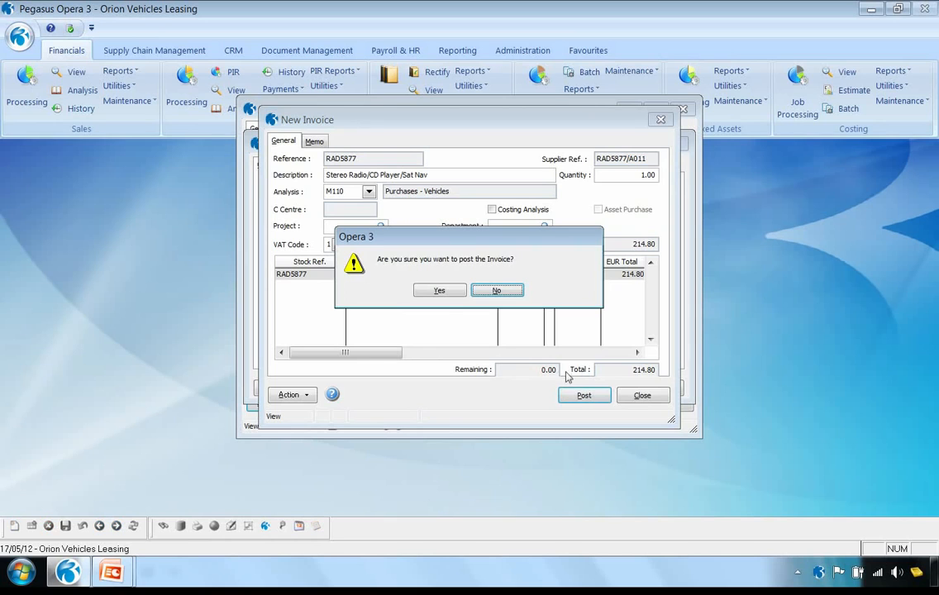
{"action": "left_click", "coordinate": [439, 291]}
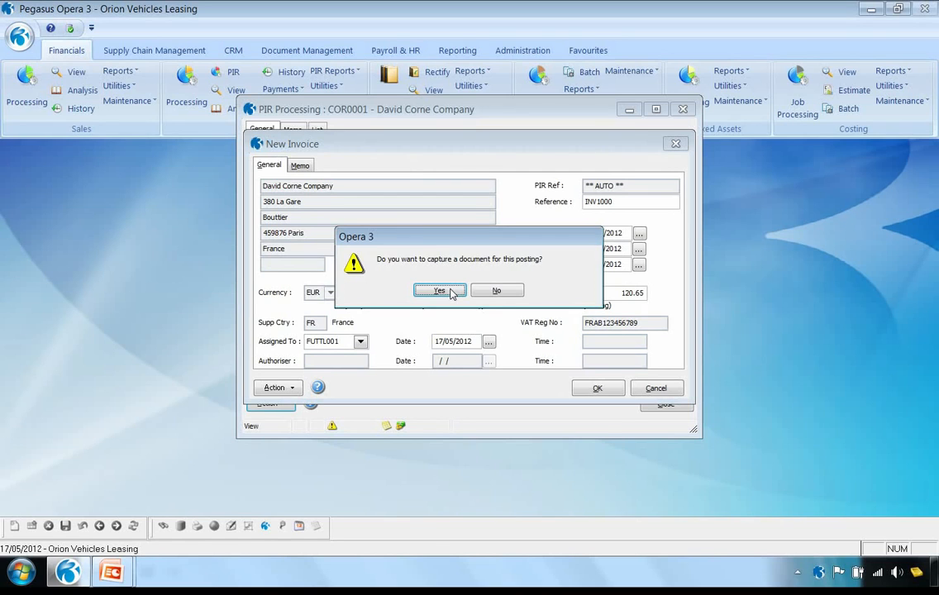
{"action": "left_click", "coordinate": [493, 292]}
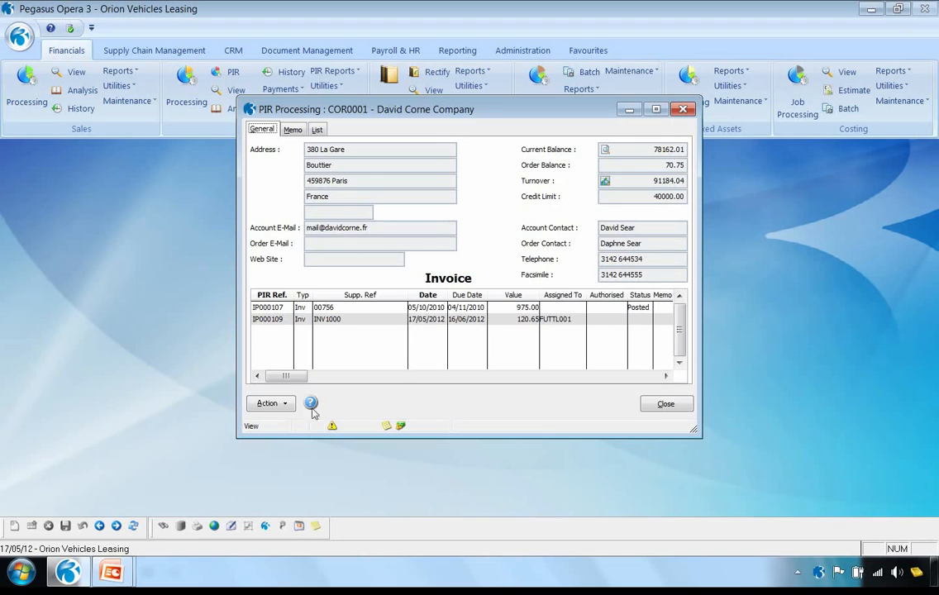
Authorise David Corne Company's INV1000 invoice, leaving the Cullen's Stationery entry unticked
{"action": "left_click", "coordinate": [285, 405]}
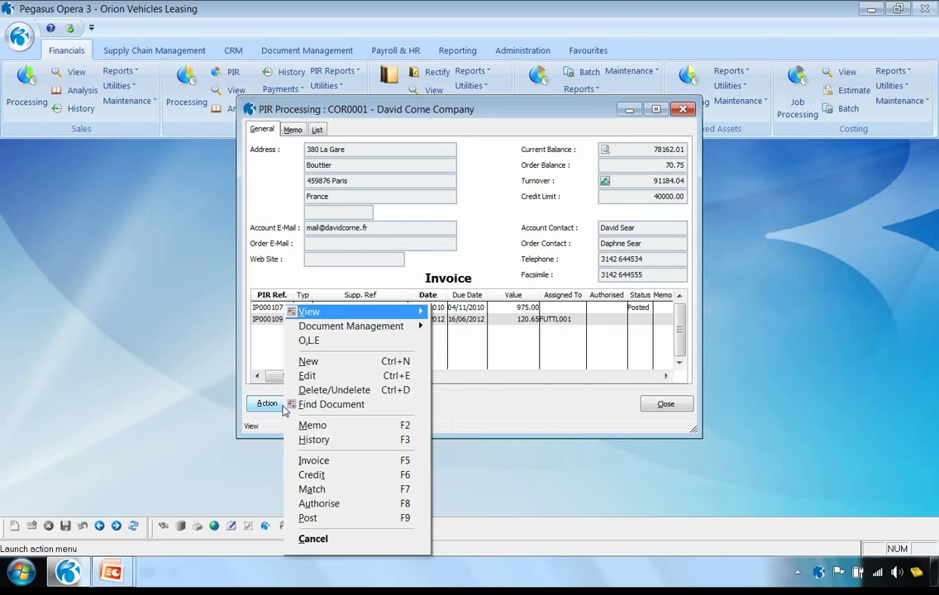
{"action": "left_click", "coordinate": [329, 504]}
{"action": "left_click", "coordinate": [531, 381]}
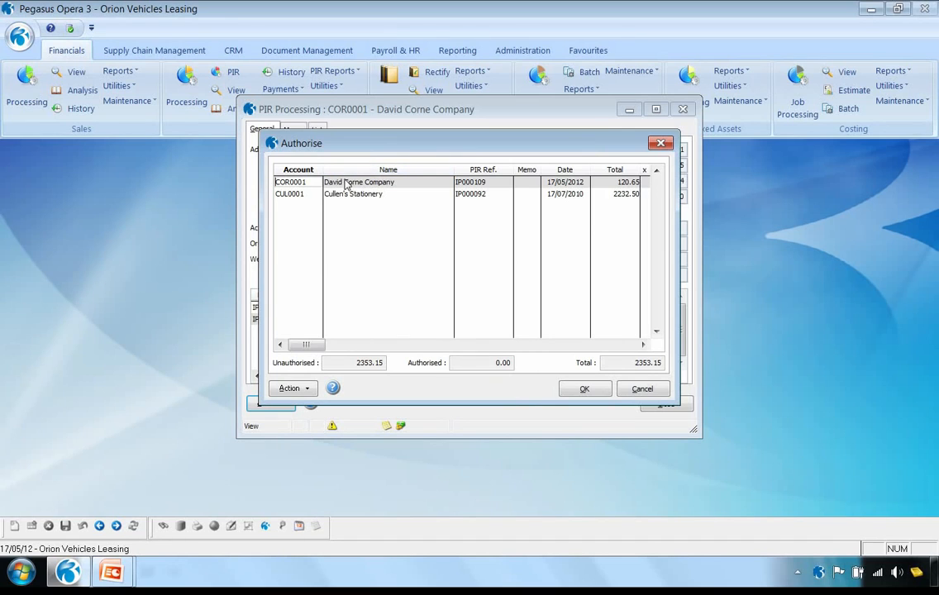
{"action": "left_click", "coordinate": [290, 389]}
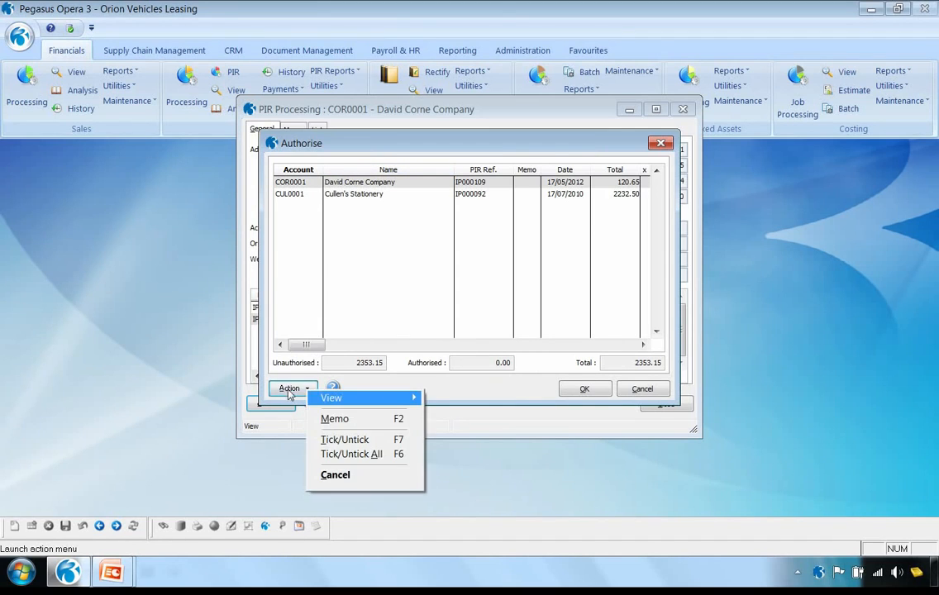
{"action": "left_click", "coordinate": [348, 439]}
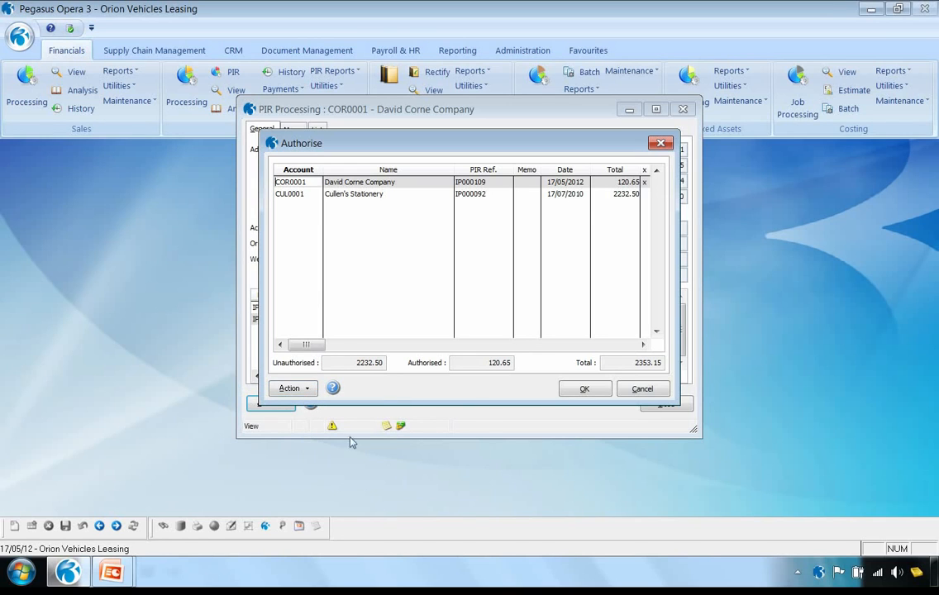
{"action": "left_click", "coordinate": [583, 390]}
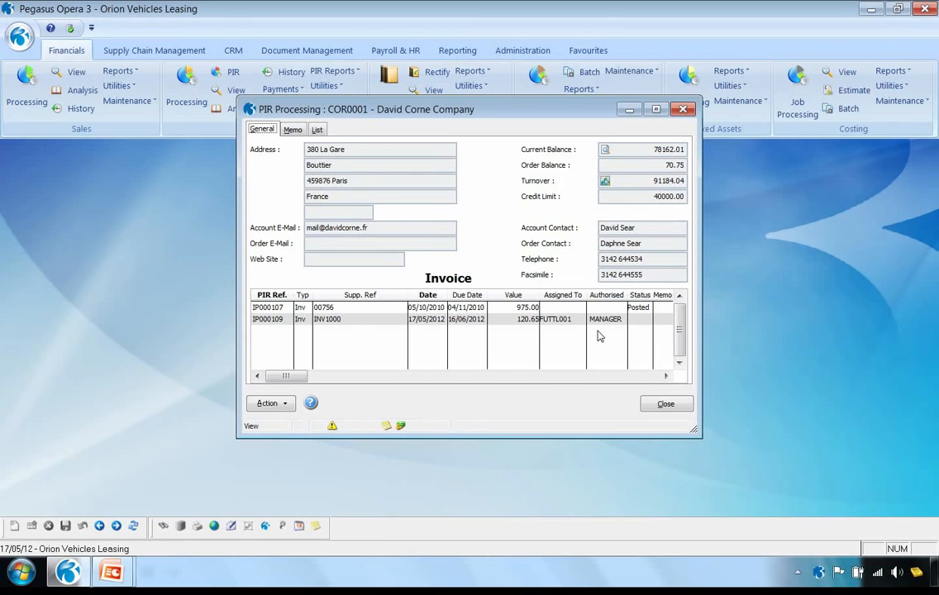
Mark the authorised David Corne Company invoice for posting with the default selection range, post it and leave PIR Processing
{"action": "left_click", "coordinate": [262, 405]}
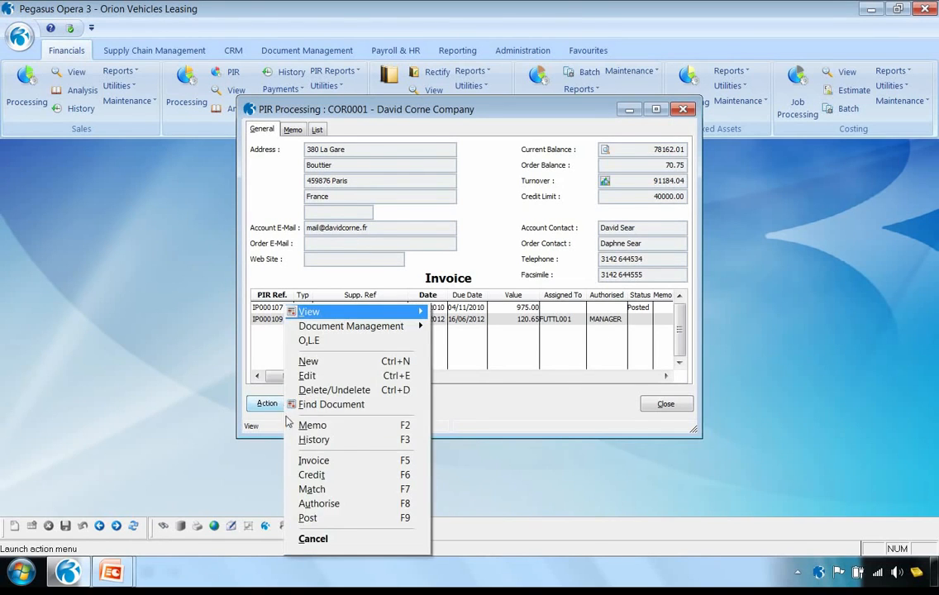
{"action": "left_click", "coordinate": [314, 518]}
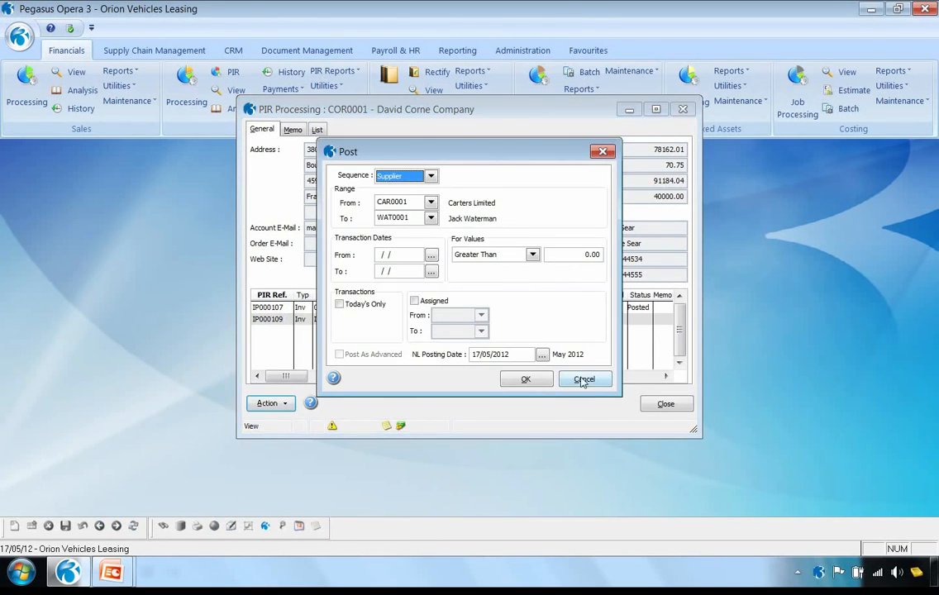
{"action": "left_click", "coordinate": [536, 380]}
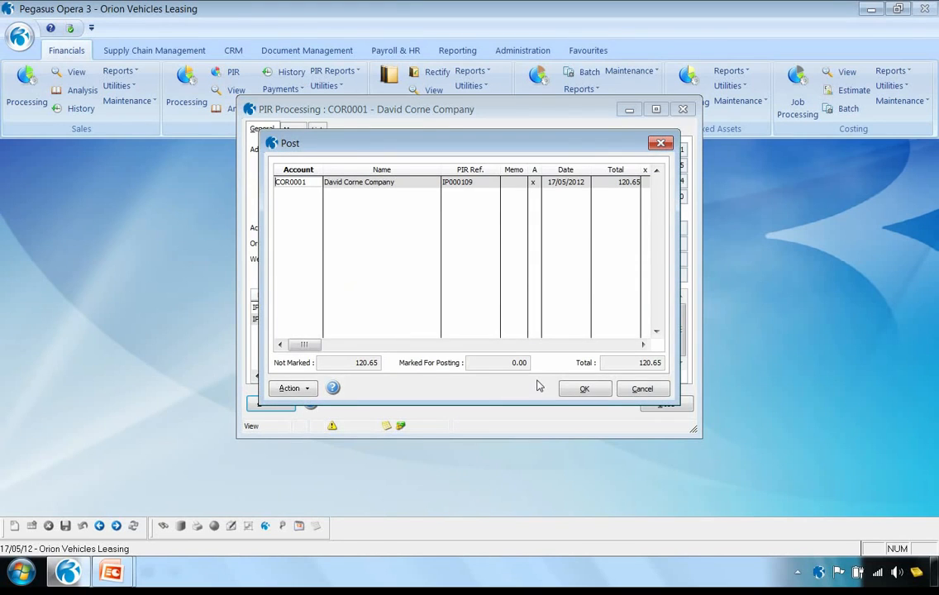
{"action": "left_click", "coordinate": [296, 390]}
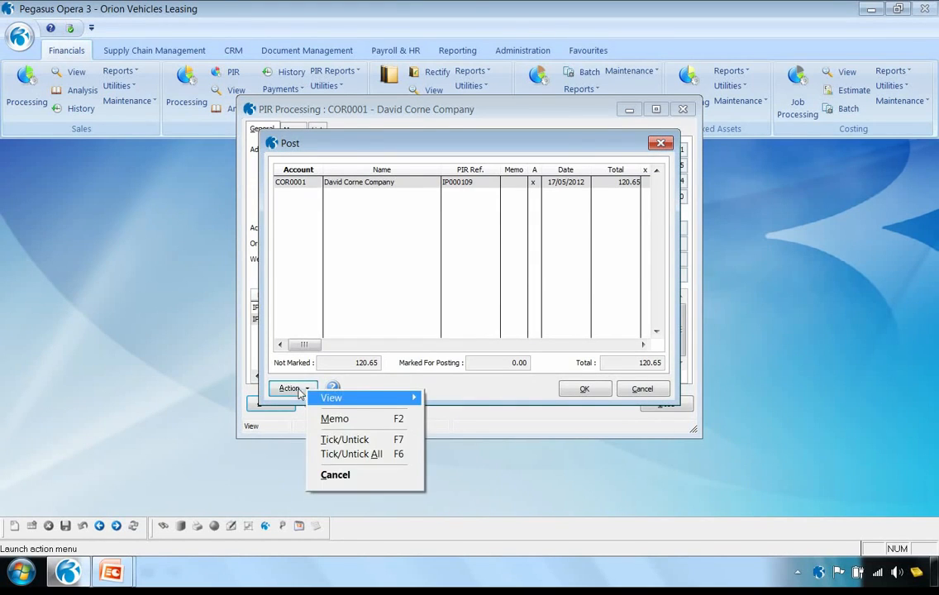
{"action": "left_click", "coordinate": [347, 442]}
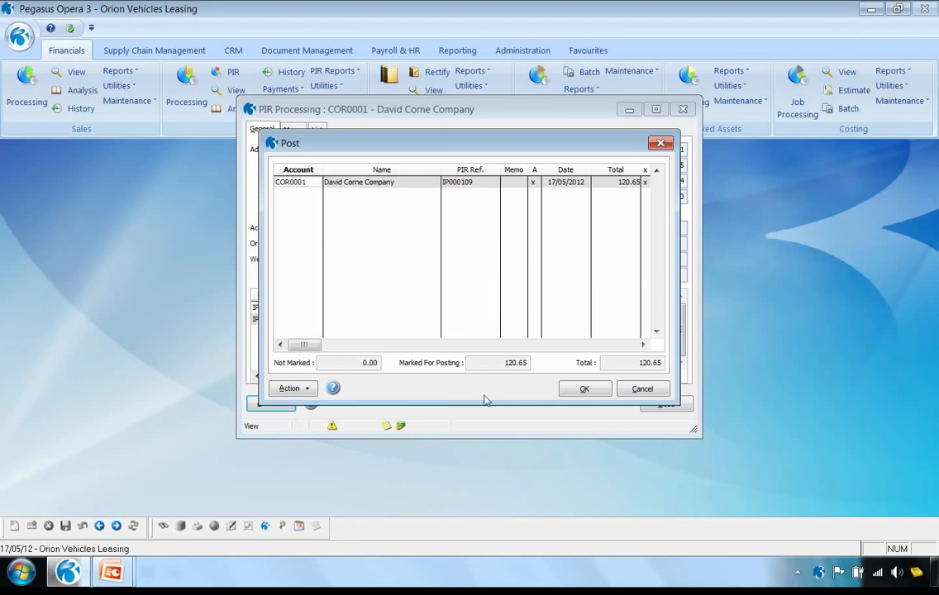
{"action": "left_click", "coordinate": [584, 388]}
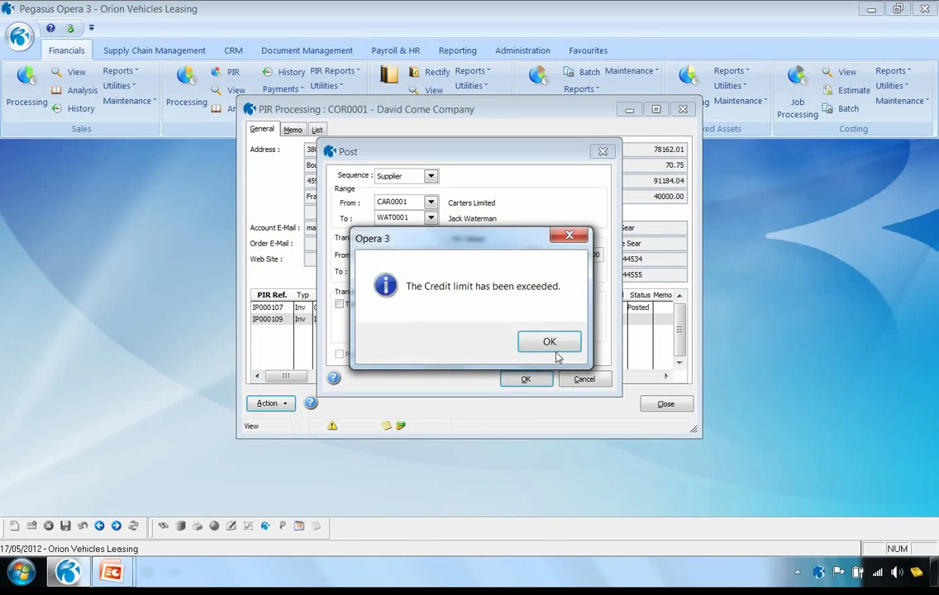
{"action": "left_click", "coordinate": [553, 339]}
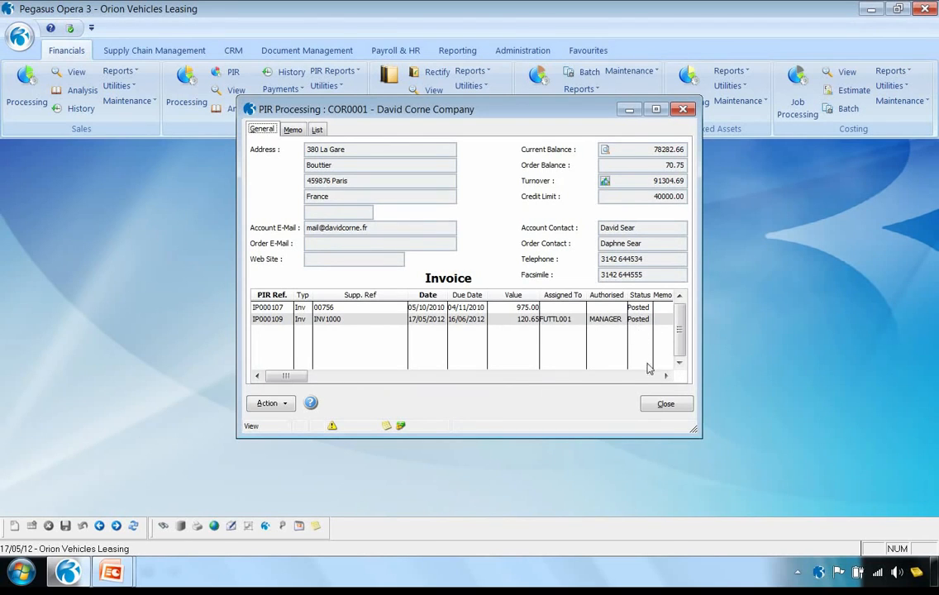
{"action": "left_click", "coordinate": [665, 404]}
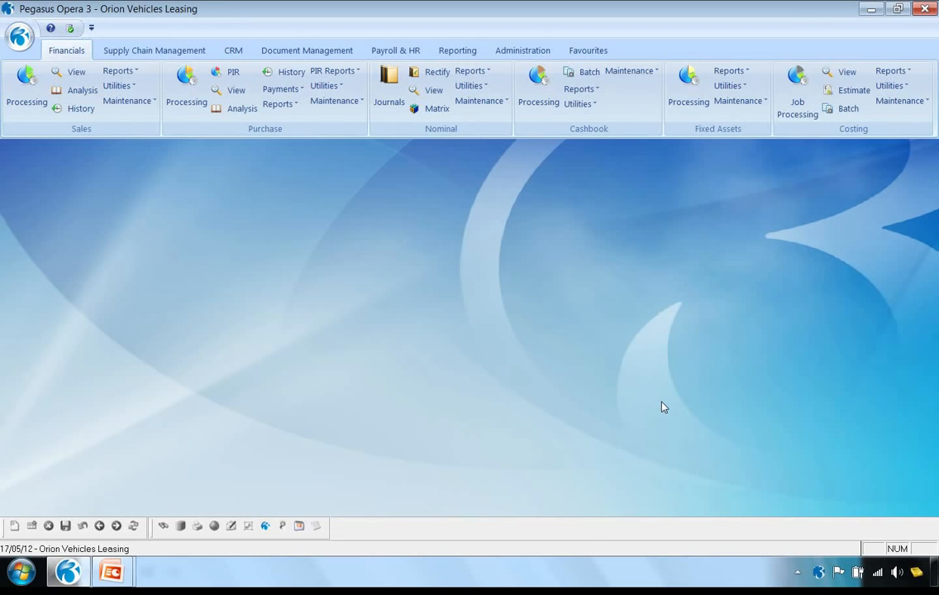
Examine the purchase re-order list for Carters Limited, filtering it by the MAIN warehouse and again by ALL, and cancel it without ordering
{"action": "left_click", "coordinate": [182, 52]}
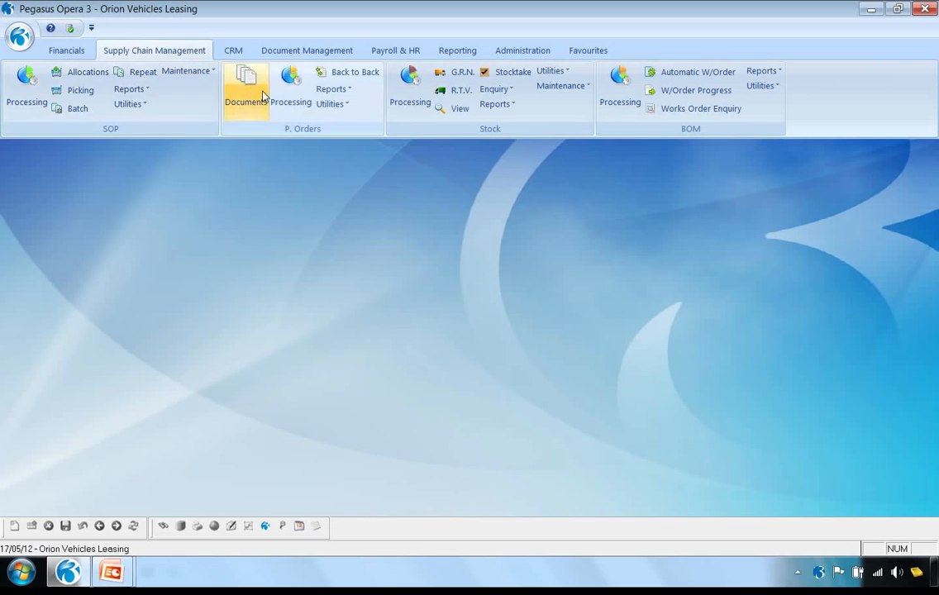
{"action": "left_click", "coordinate": [290, 93]}
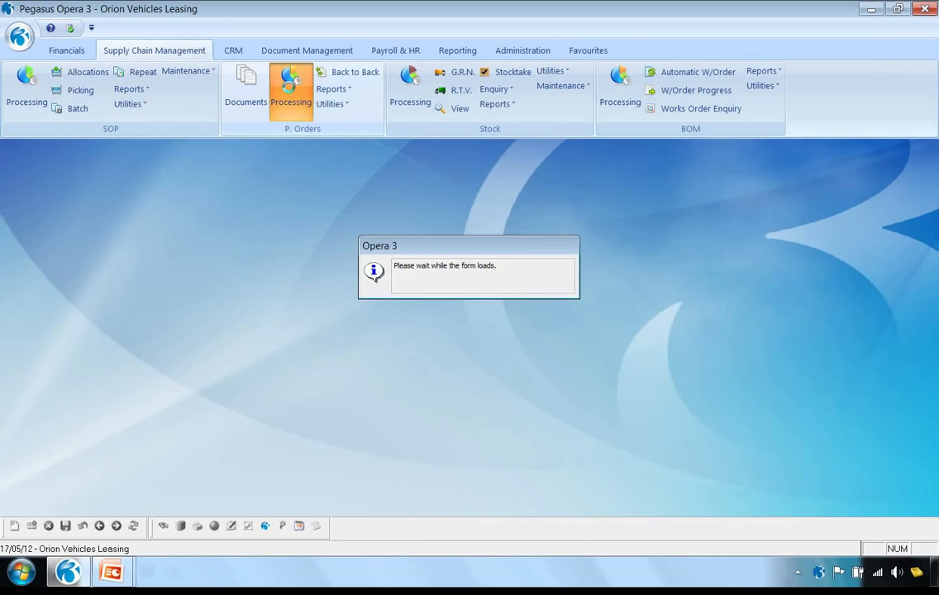
{"action": "left_click", "coordinate": [302, 407]}
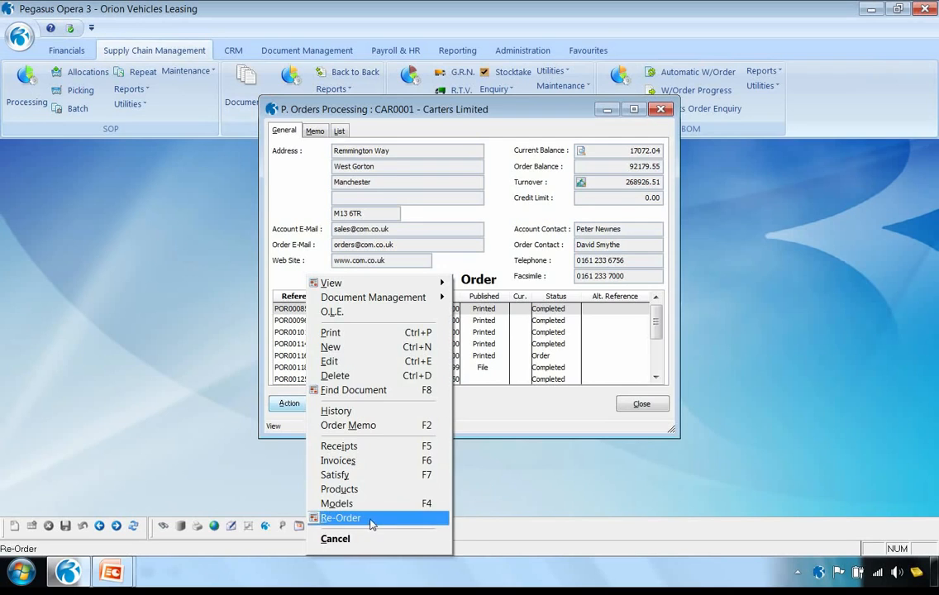
{"action": "left_click", "coordinate": [341, 517]}
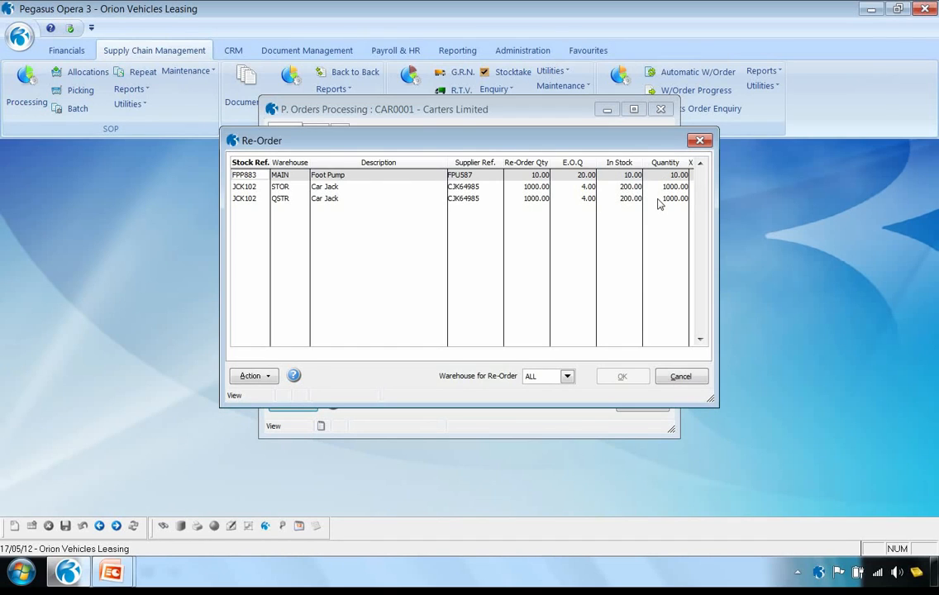
{"action": "left_click", "coordinate": [567, 377]}
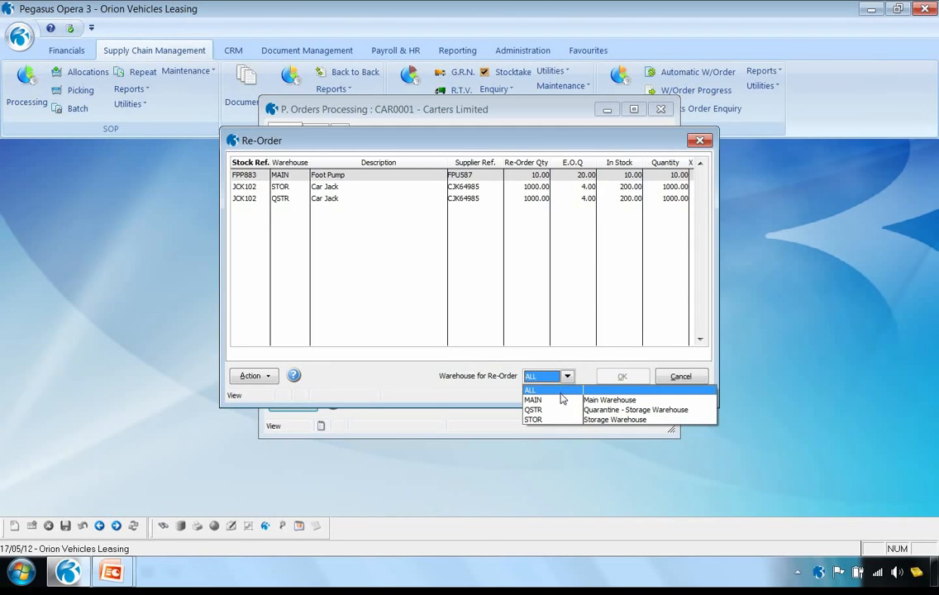
{"action": "left_click", "coordinate": [560, 402]}
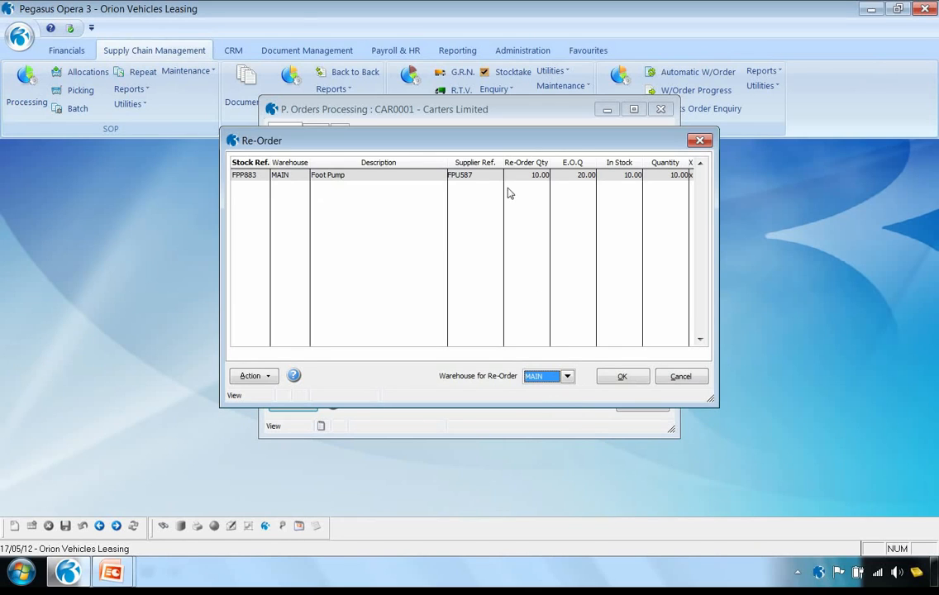
{"action": "left_click", "coordinate": [568, 377]}
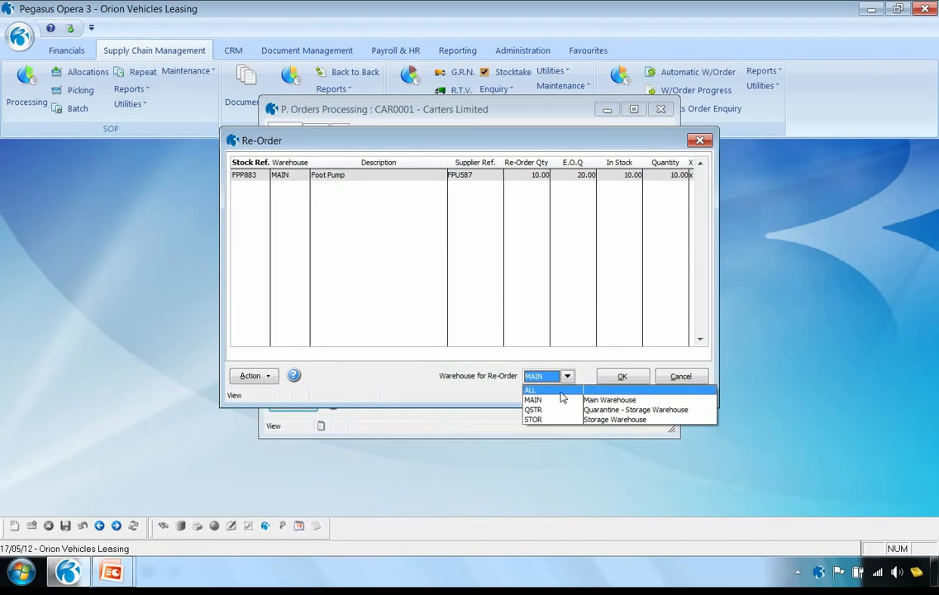
{"action": "left_click", "coordinate": [560, 391]}
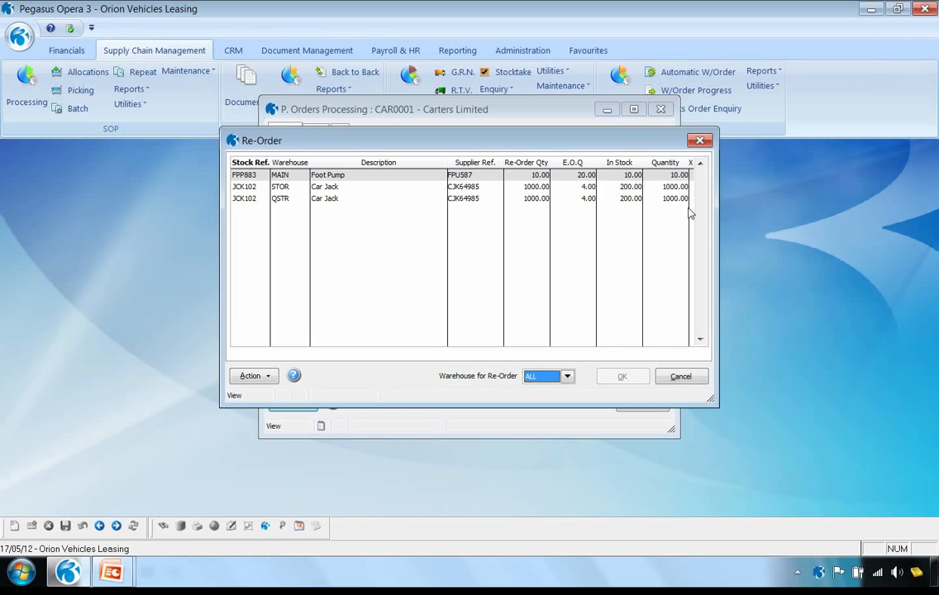
{"action": "left_click", "coordinate": [681, 377]}
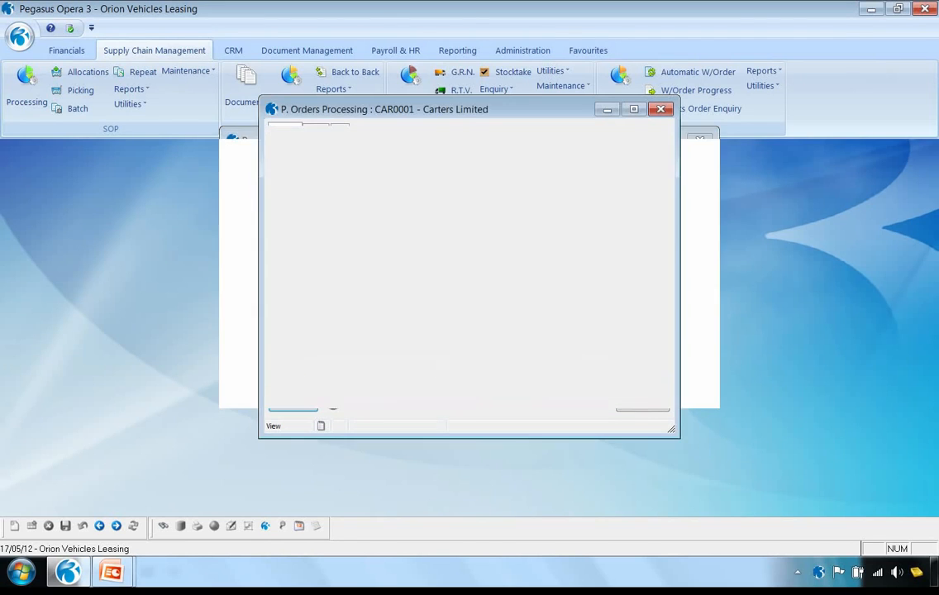
View the lines of Carters Limited's model order MOD00001, then close the models and purchase order processing
{"action": "left_click", "coordinate": [300, 404]}
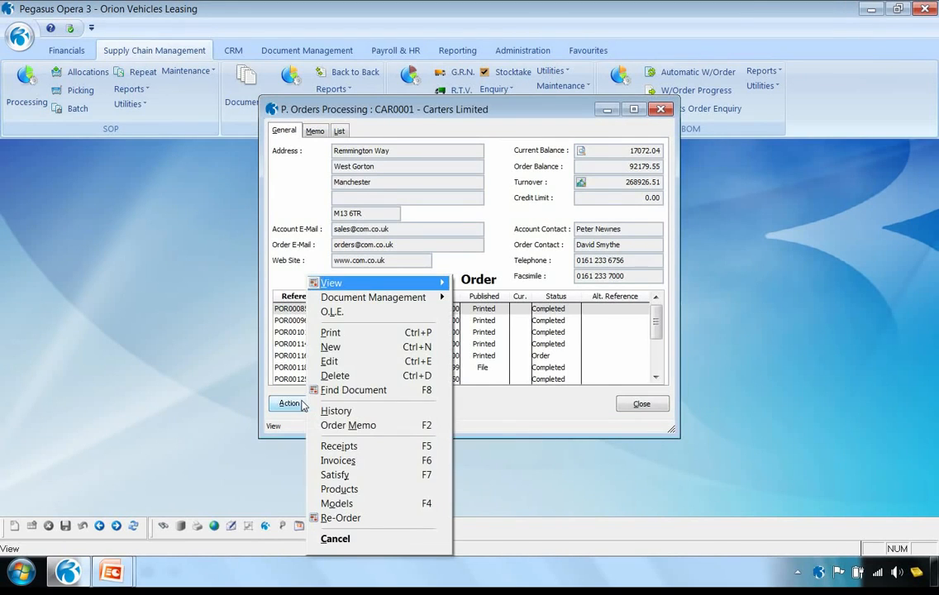
{"action": "left_click", "coordinate": [345, 506]}
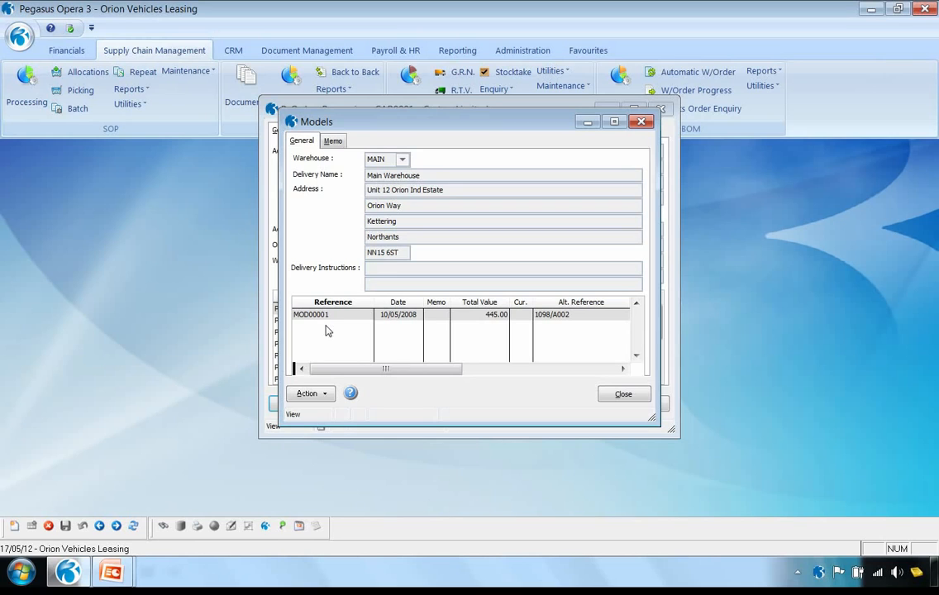
{"action": "left_click", "coordinate": [322, 394]}
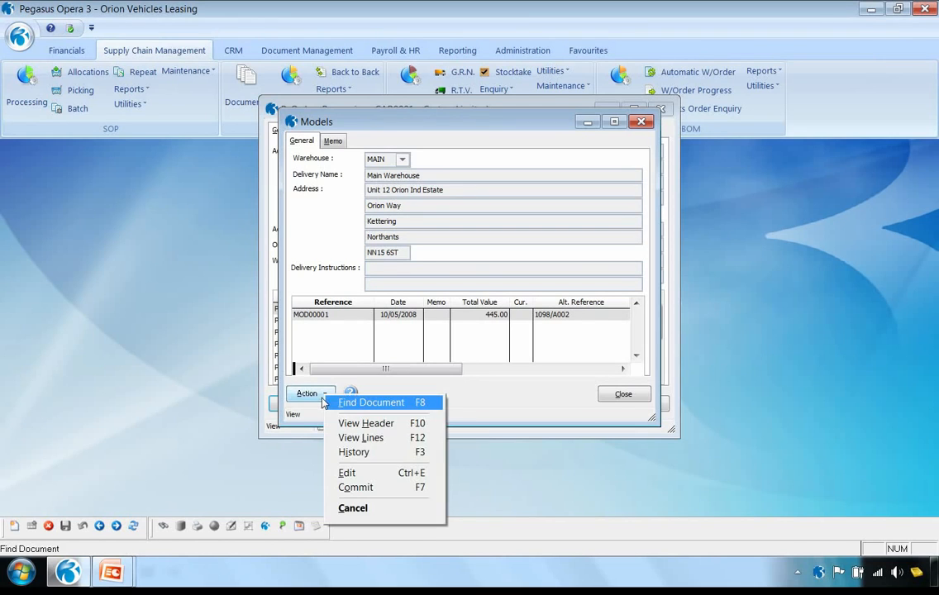
{"action": "left_click", "coordinate": [347, 437]}
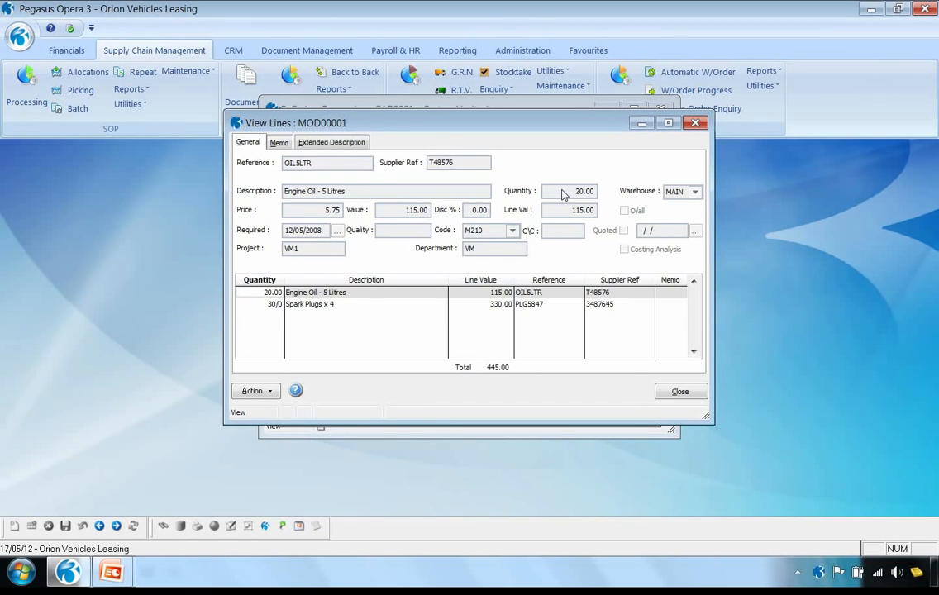
{"action": "left_click", "coordinate": [663, 391]}
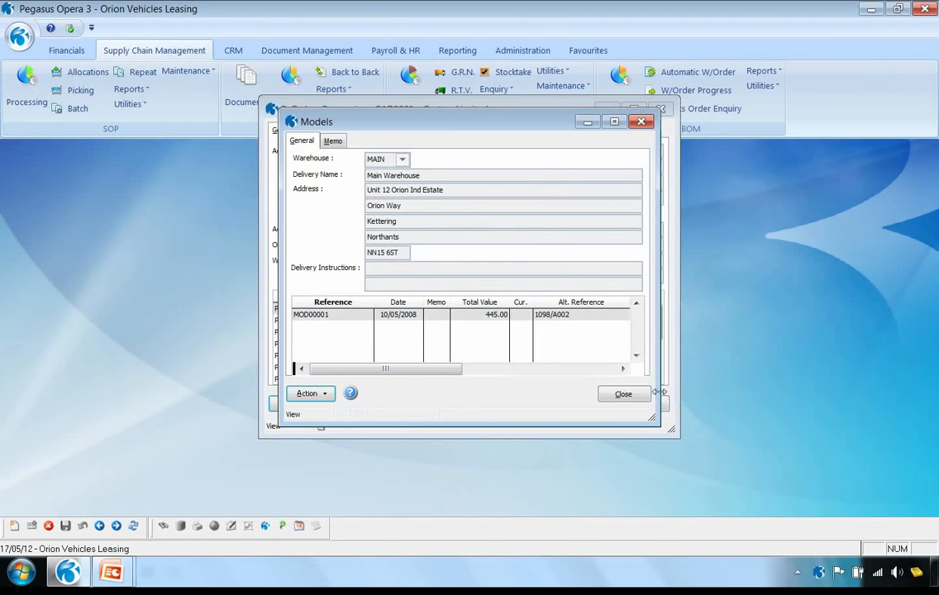
{"action": "left_click", "coordinate": [624, 394]}
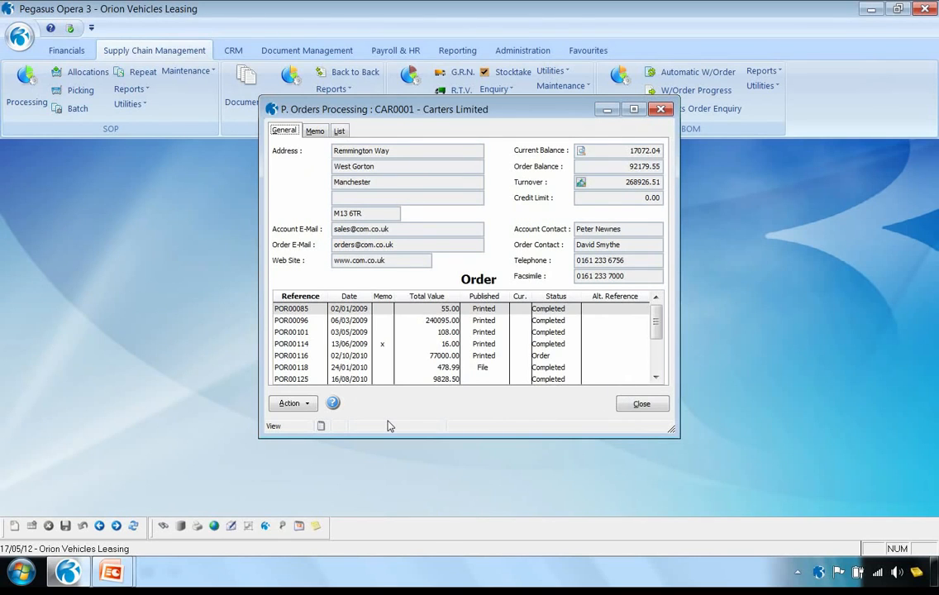
{"action": "left_click", "coordinate": [631, 405]}
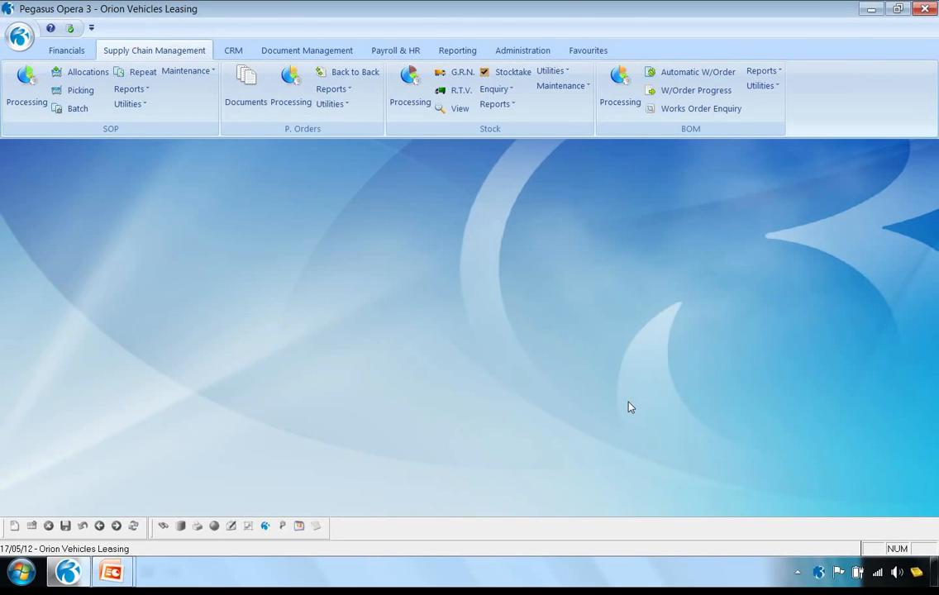
Look over Adams Light Engineering Ltd's documents and the available actions in SOP Processing, then close the form
{"action": "left_click", "coordinate": [27, 77]}
{"action": "left_click", "coordinate": [276, 403]}
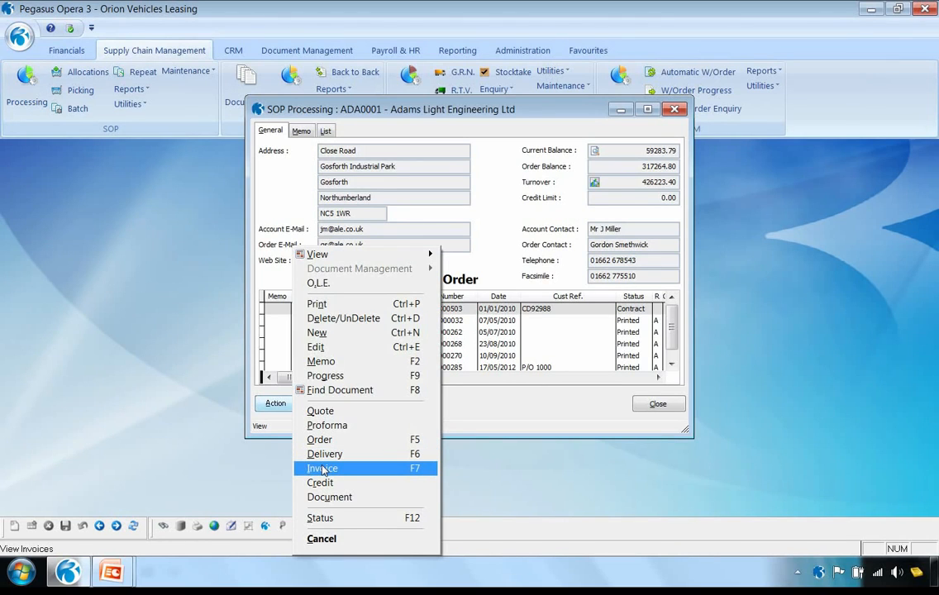
{"action": "left_click", "coordinate": [241, 417]}
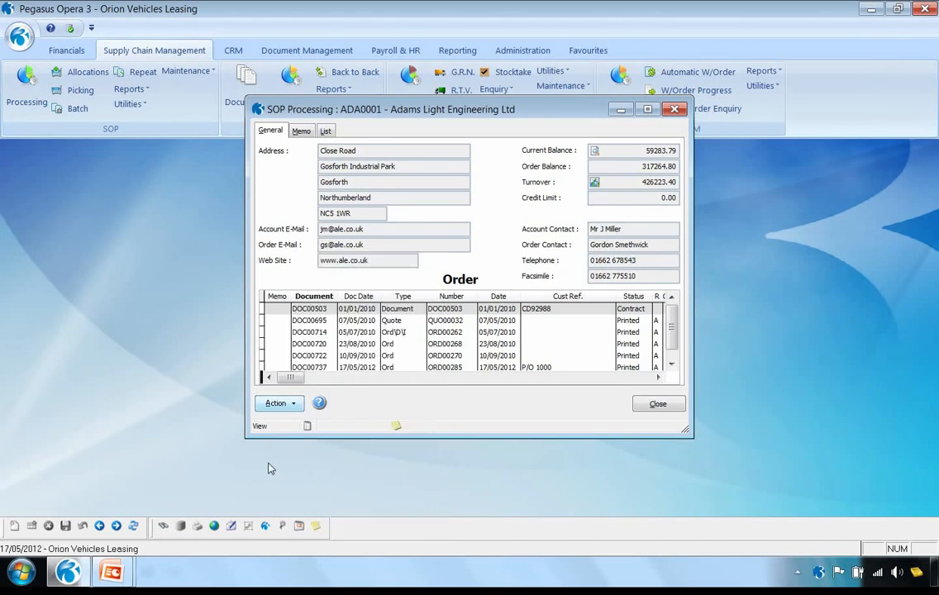
{"action": "left_click", "coordinate": [667, 409]}
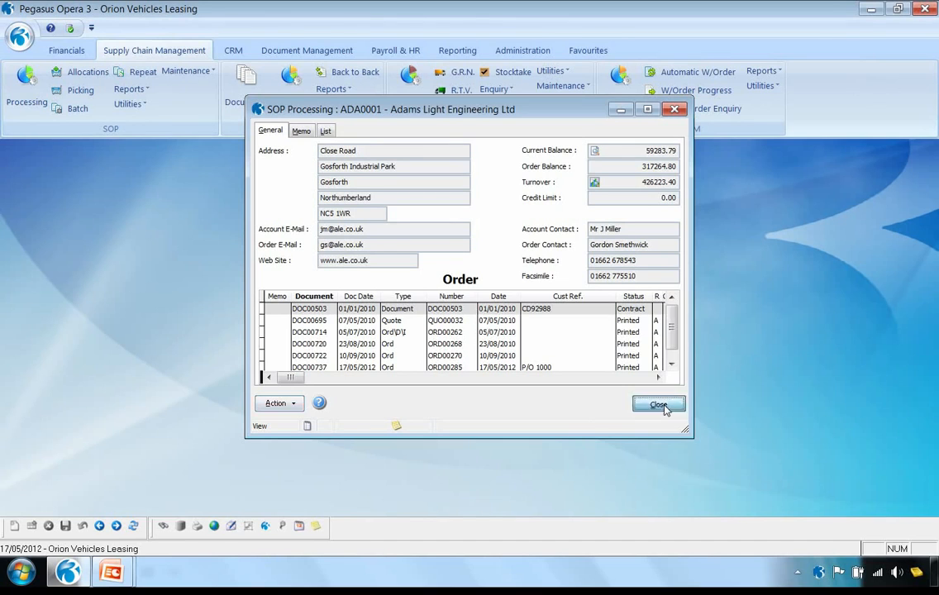
Review the suggested stock allocations for the full product range due up to 17/05/2012, and cancel them without updating
{"action": "left_click", "coordinate": [81, 75]}
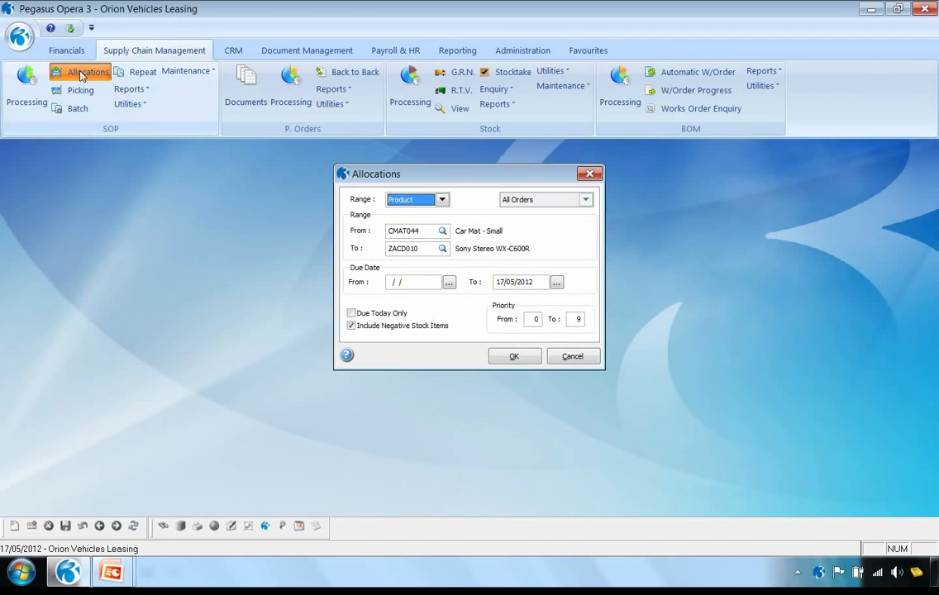
{"action": "left_click", "coordinate": [514, 357]}
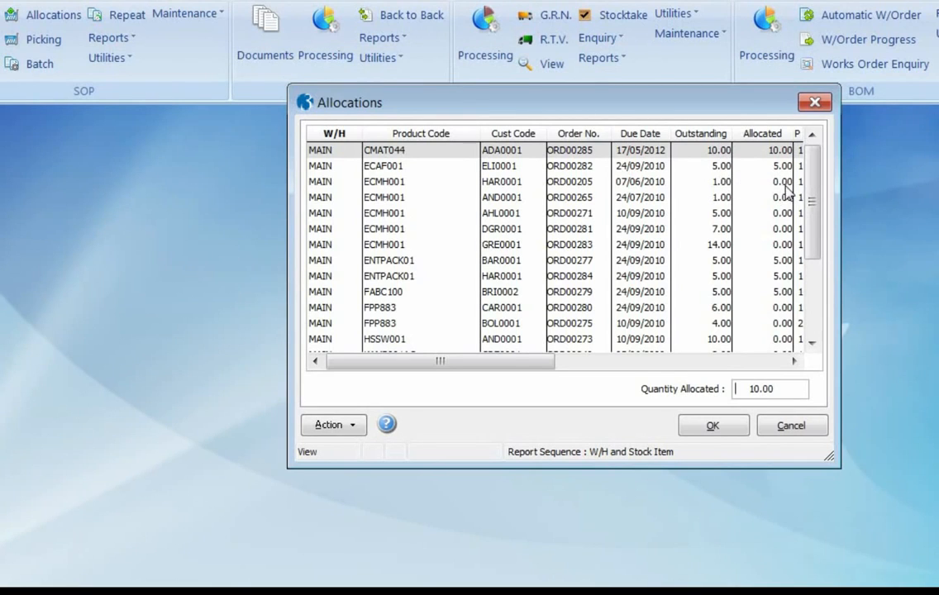
{"action": "left_click", "coordinate": [791, 426]}
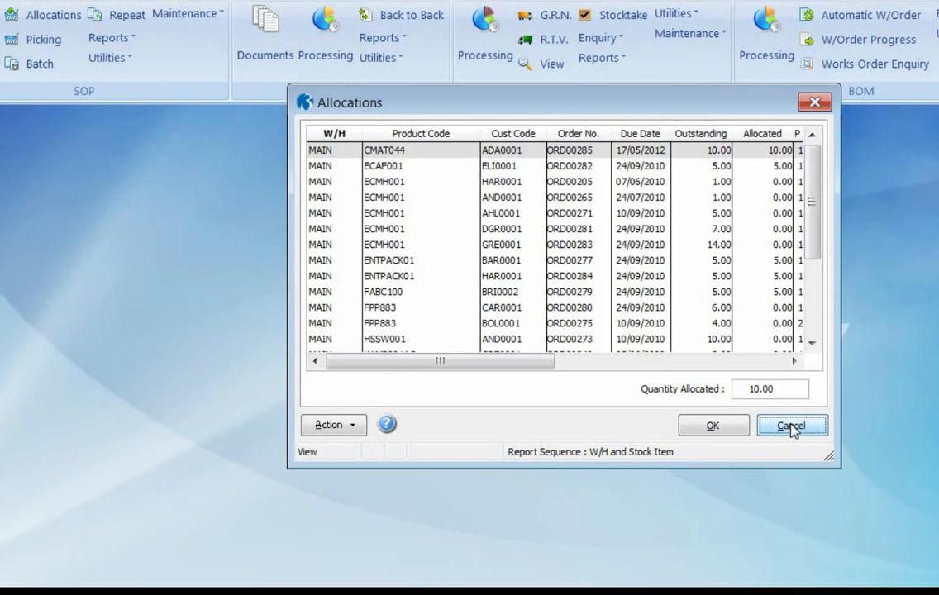
{"action": "left_click", "coordinate": [628, 374]}
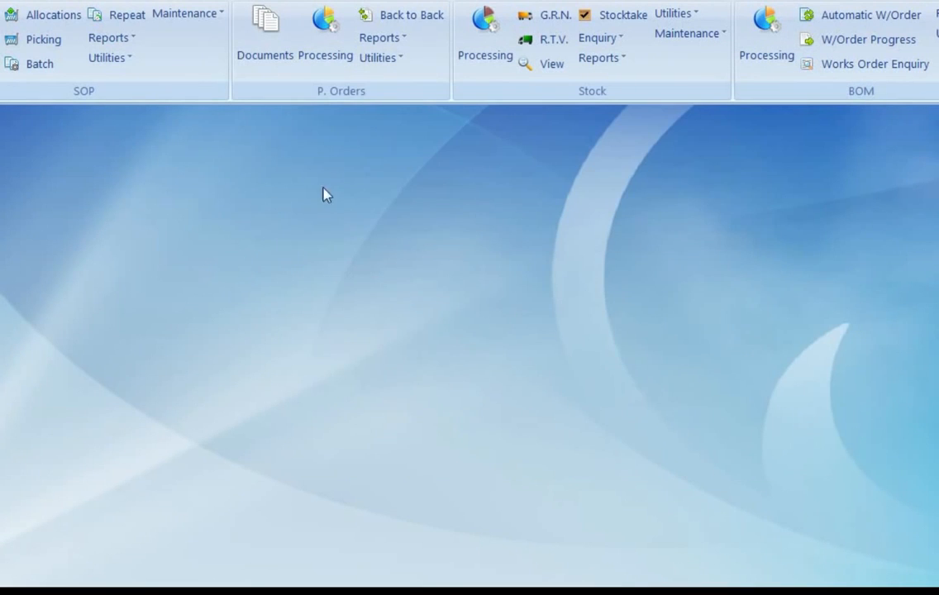
Run allocations by Account with only Adams Light Engineering Ltd in the range, and accept and update the suggested quantities
{"action": "left_click", "coordinate": [51, 15]}
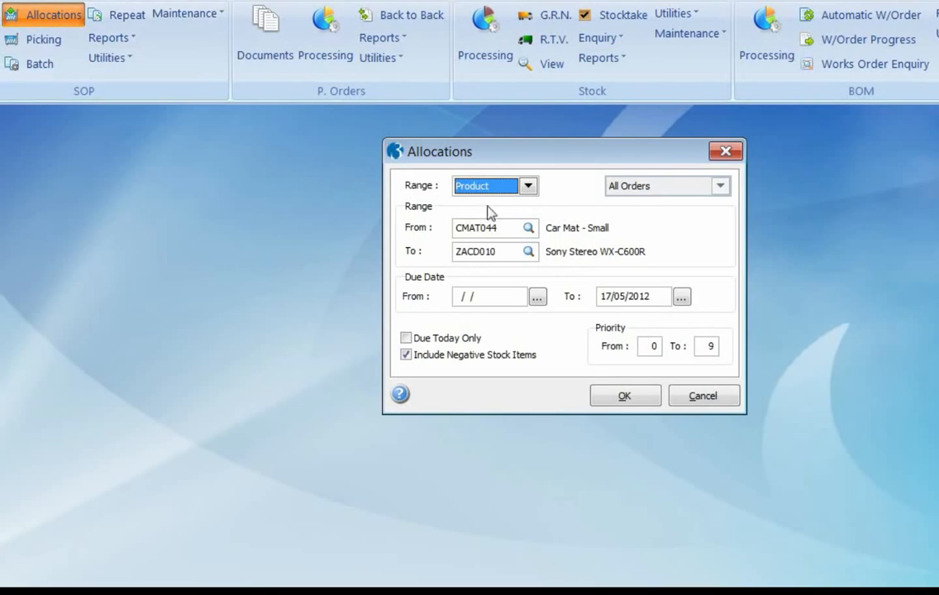
{"action": "left_click", "coordinate": [528, 187]}
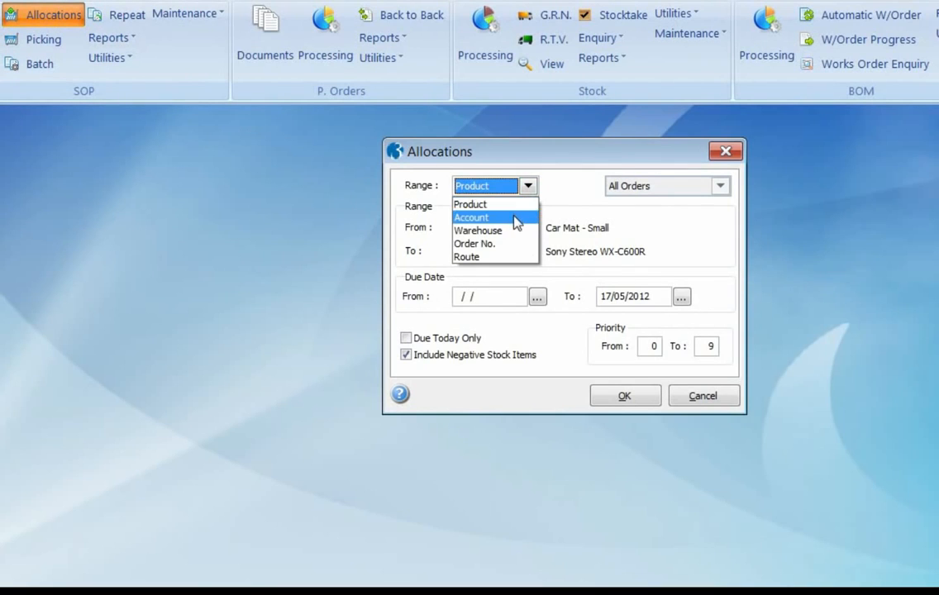
{"action": "left_click", "coordinate": [516, 218]}
{"action": "left_click_drag", "start_coordinate": [514, 252], "coordinate": [390, 247]}
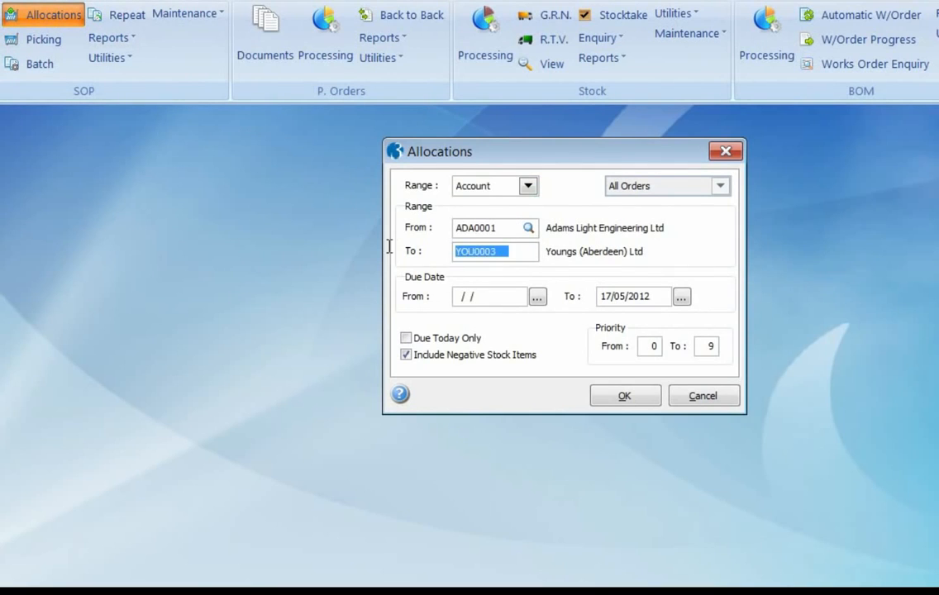
{"action": "type", "text": "ADA"}
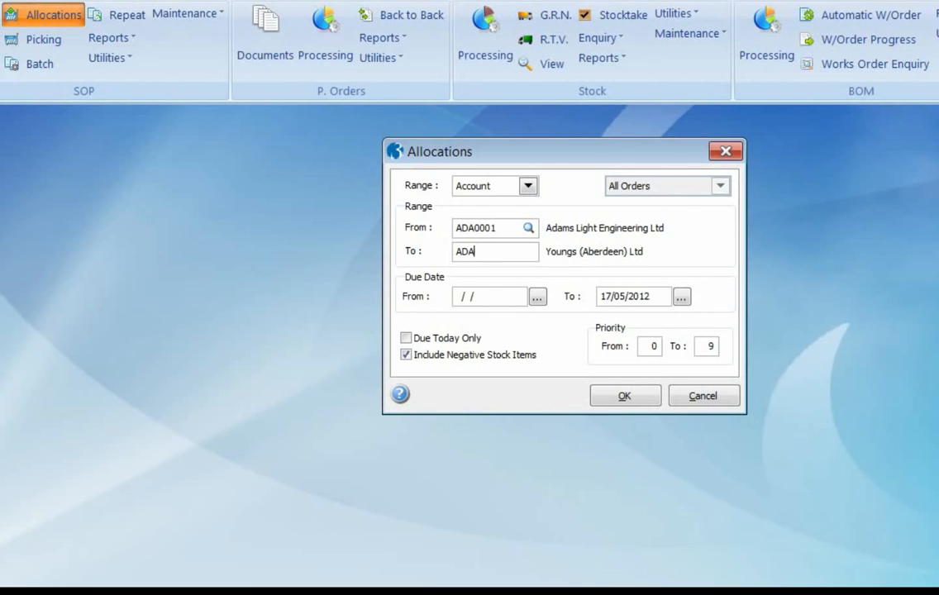
{"action": "type", "text": "0001"}
{"action": "key", "text": "Tab"}
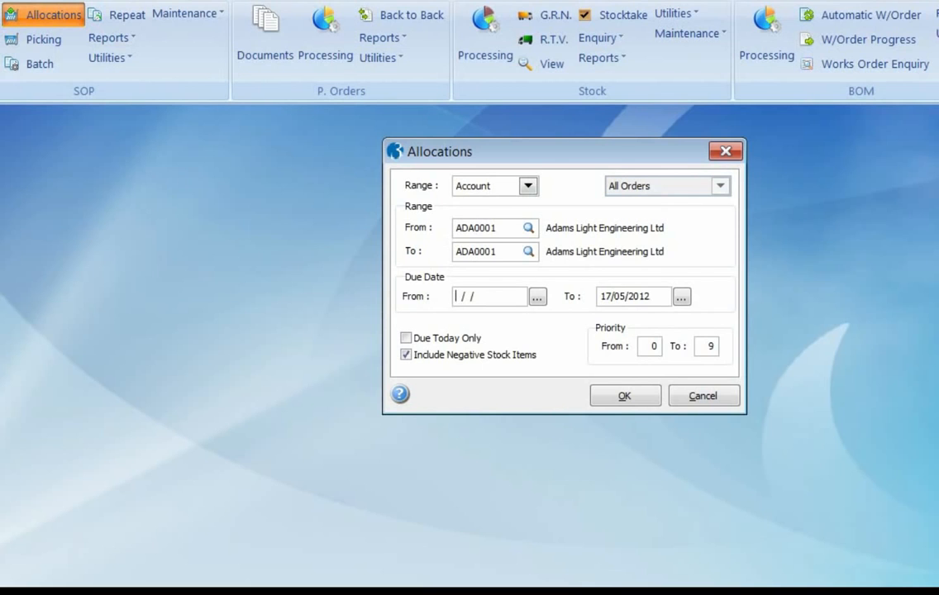
{"action": "left_click", "coordinate": [625, 396]}
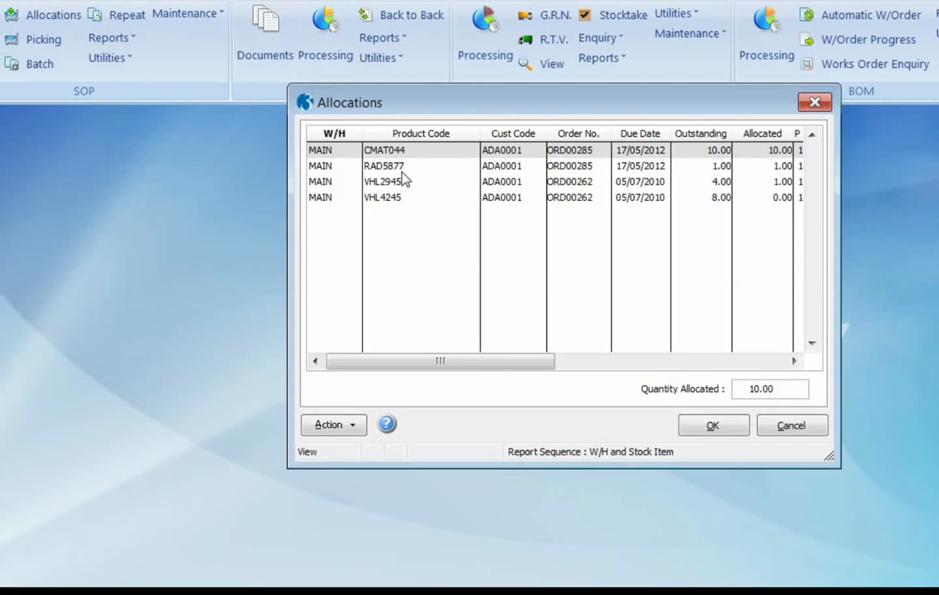
{"action": "left_click", "coordinate": [726, 430]}
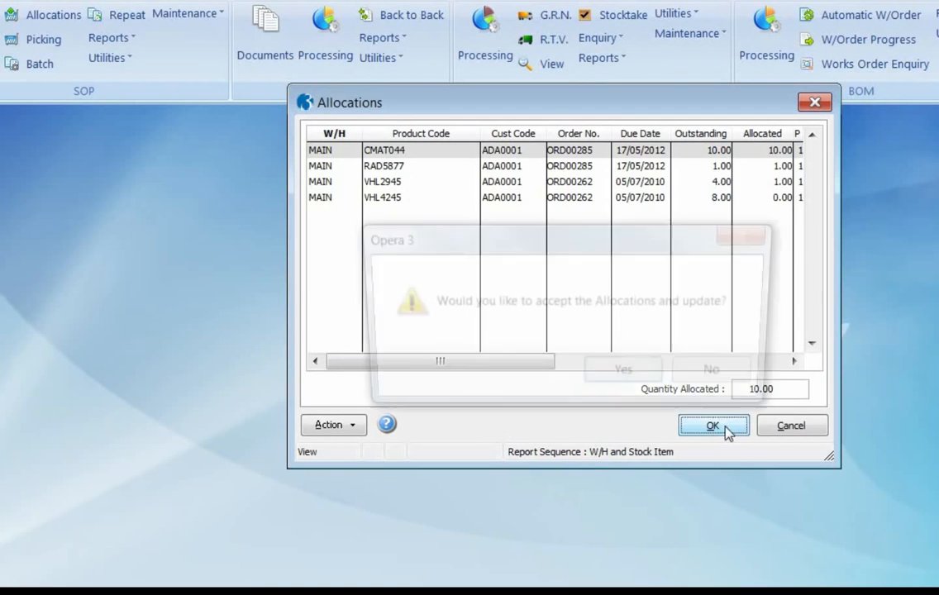
{"action": "left_click", "coordinate": [647, 386]}
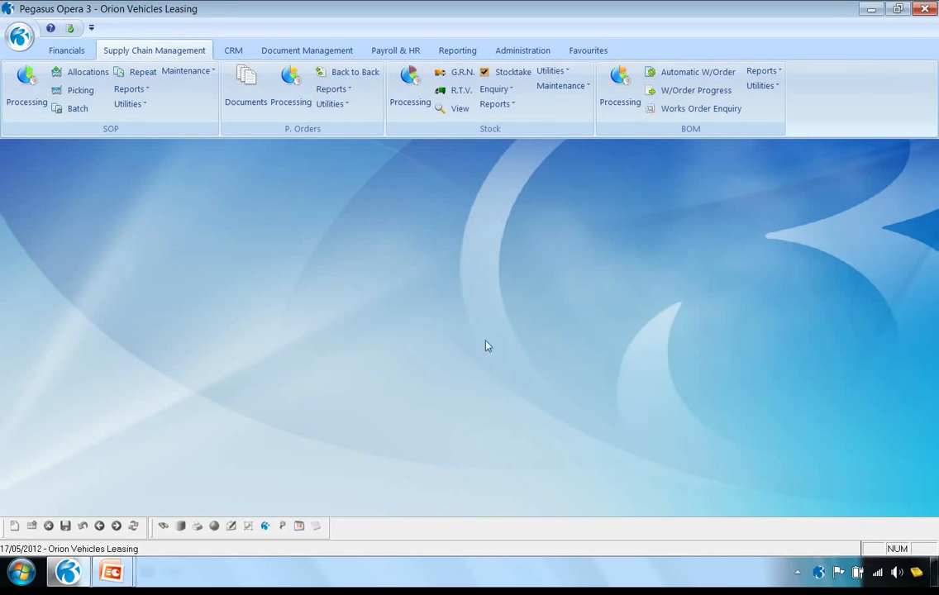
List the sales orders for SOP batch processing from Order to Delivery, keeping the default order range and dates
{"action": "left_click", "coordinate": [79, 110]}
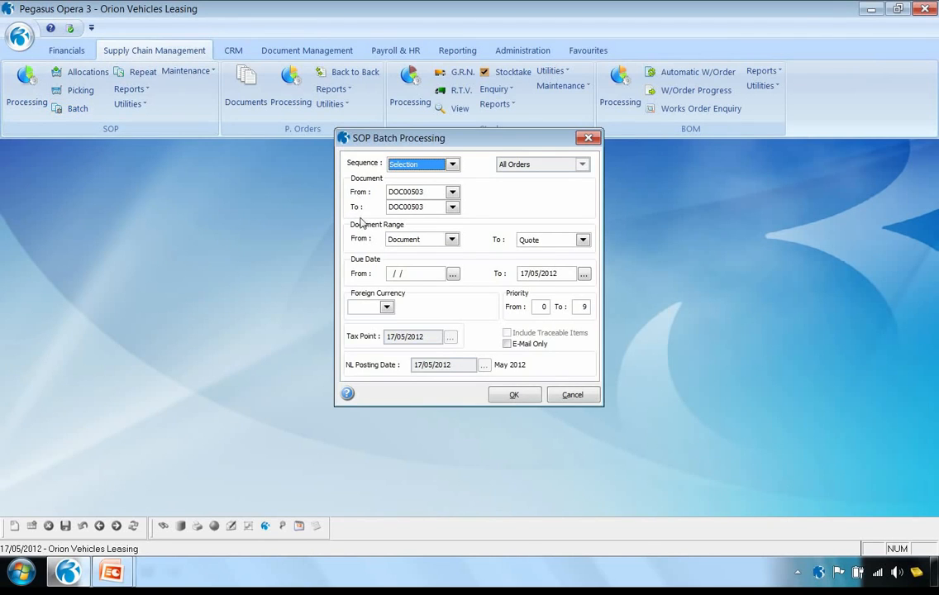
{"action": "left_click", "coordinate": [452, 240]}
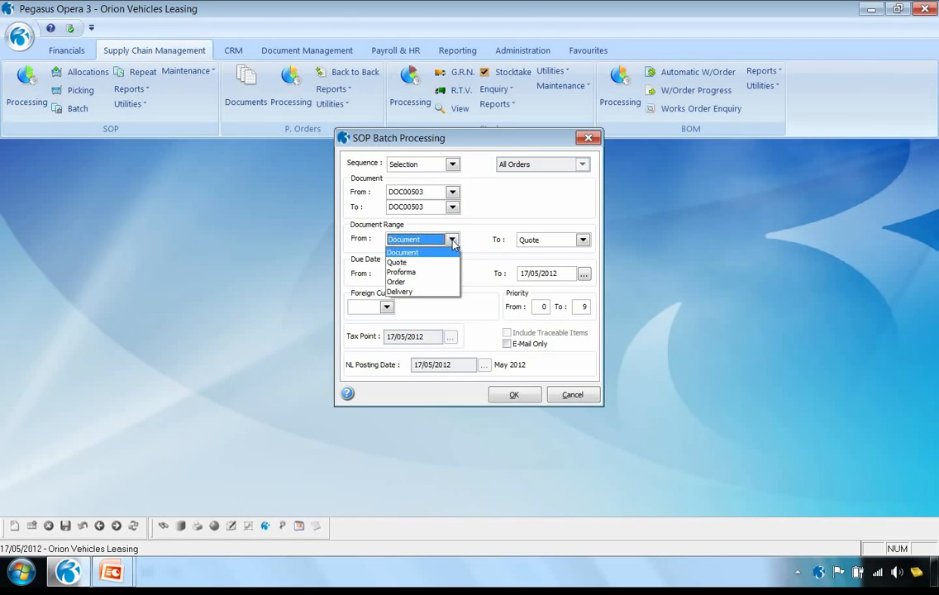
{"action": "left_click", "coordinate": [445, 283]}
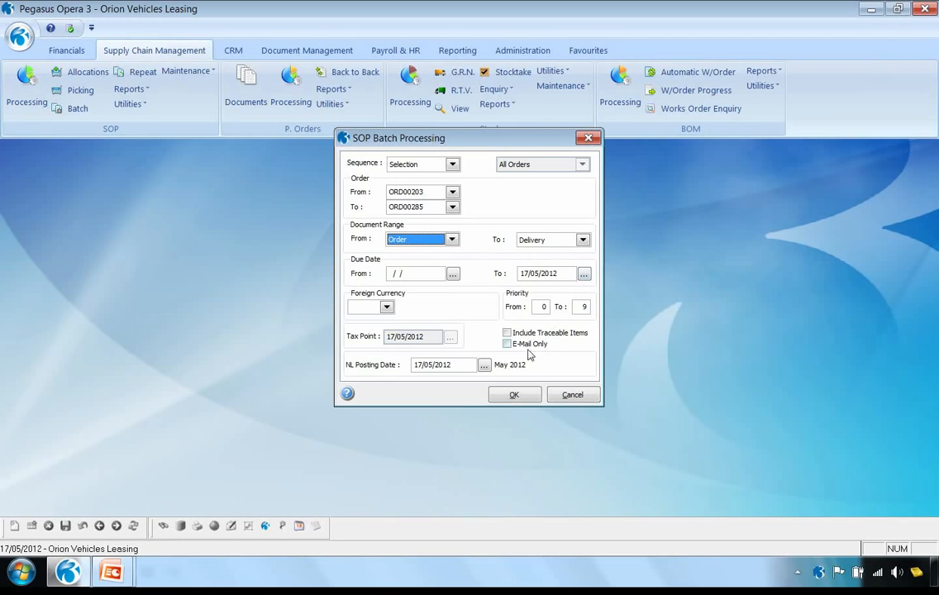
{"action": "left_click", "coordinate": [515, 395]}
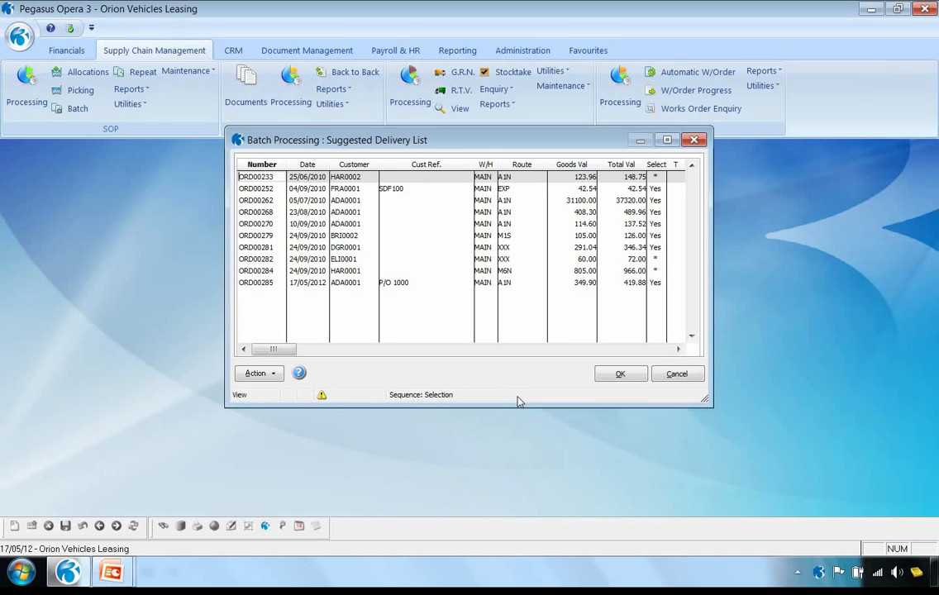
View the exceptions recorded for the unselected 72.00 order in the suggested delivery list, then close them
{"action": "left_click", "coordinate": [652, 262]}
{"action": "mouse_move", "coordinate": [322, 398]}
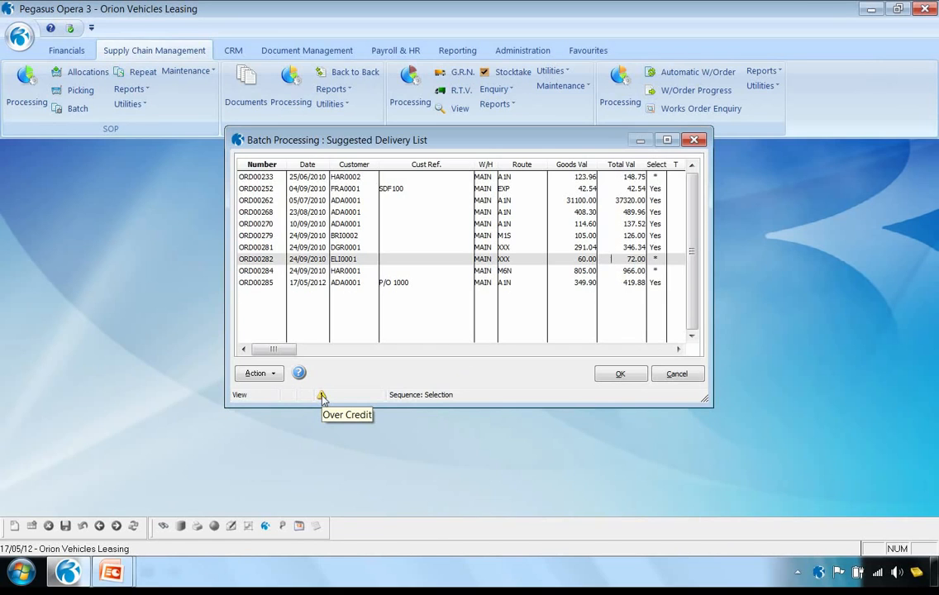
{"action": "left_click", "coordinate": [267, 374]}
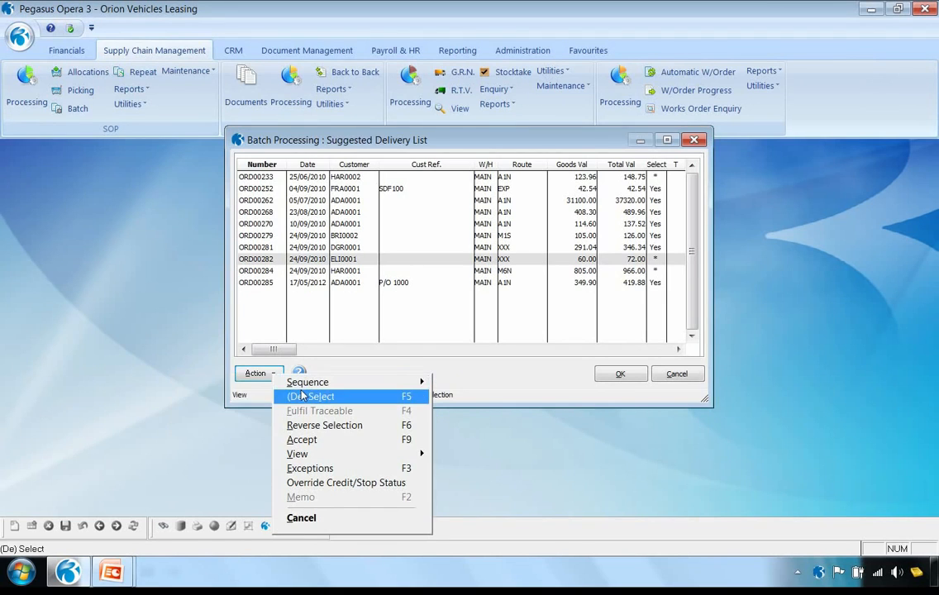
{"action": "left_click", "coordinate": [333, 468]}
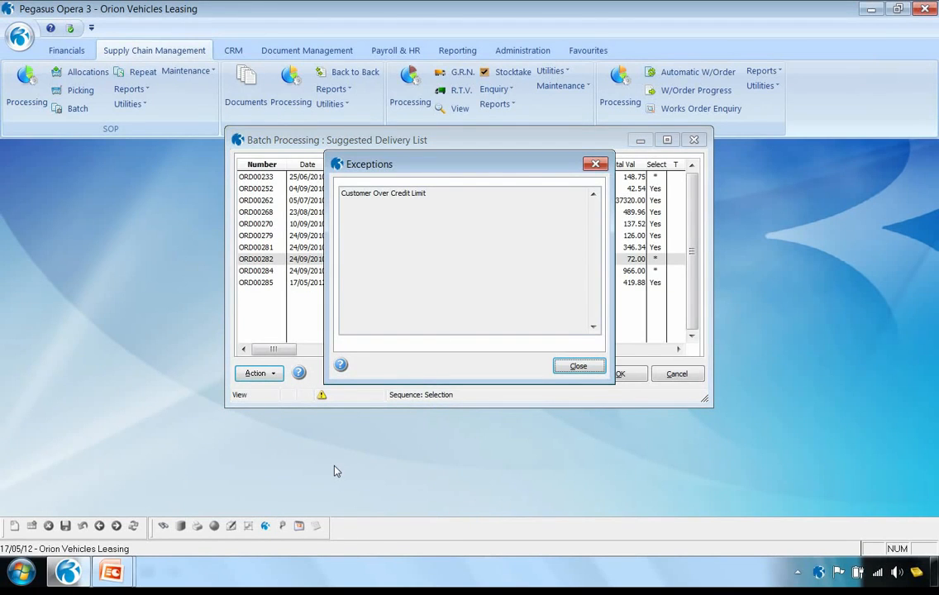
{"action": "left_click", "coordinate": [578, 366]}
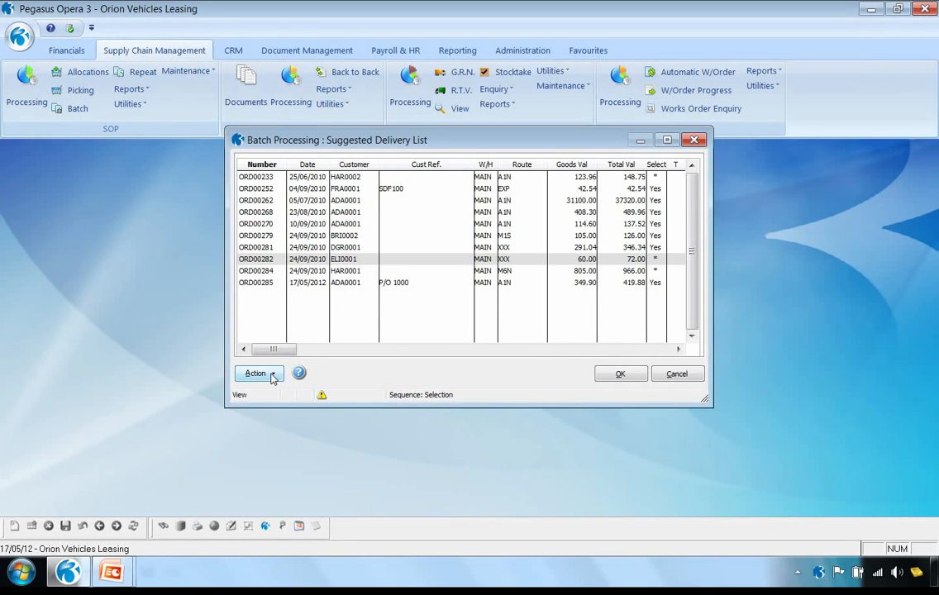
Override the A/C over Cr Limit status for the orders in the suggested delivery list
{"action": "left_click", "coordinate": [272, 375]}
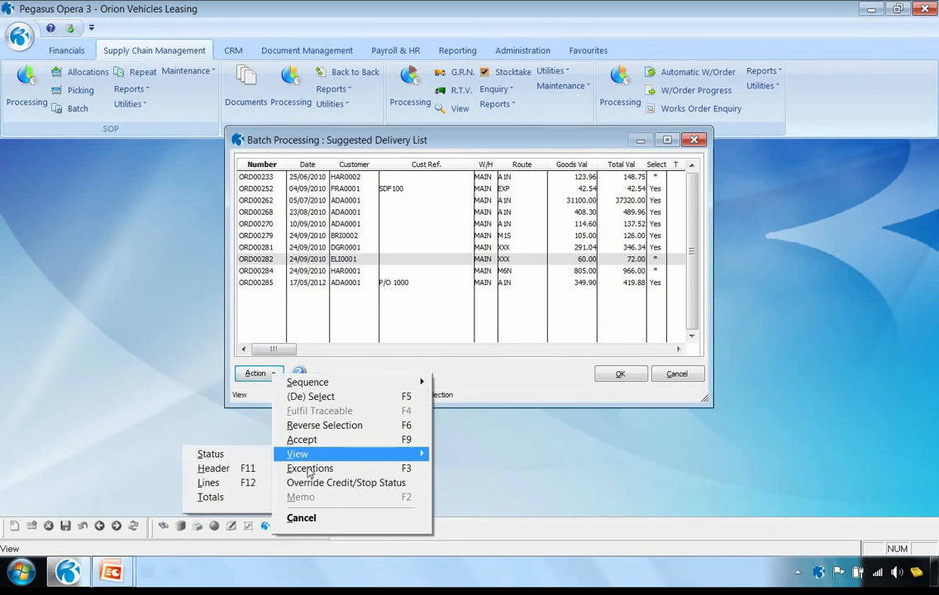
{"action": "left_click", "coordinate": [348, 483]}
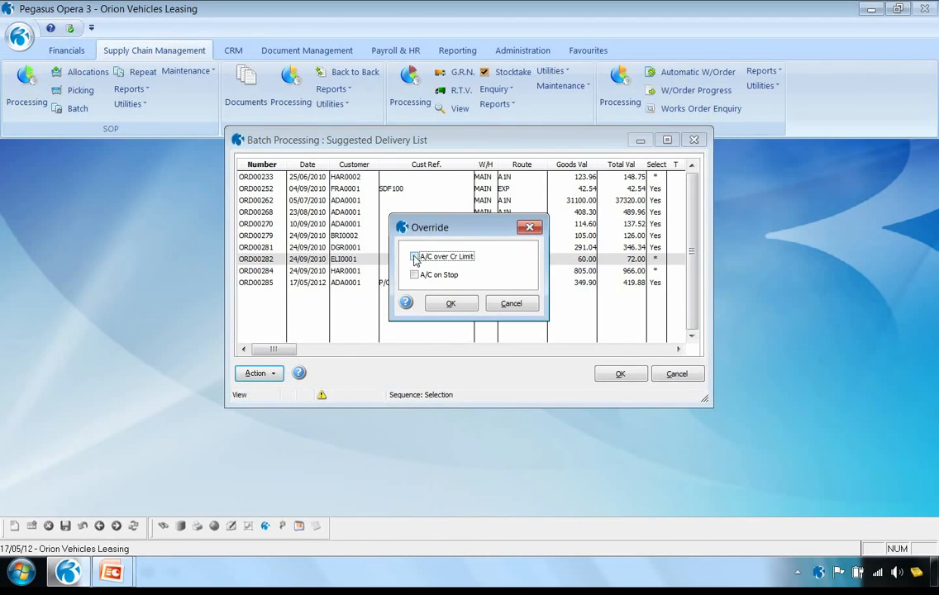
{"action": "left_click", "coordinate": [415, 257]}
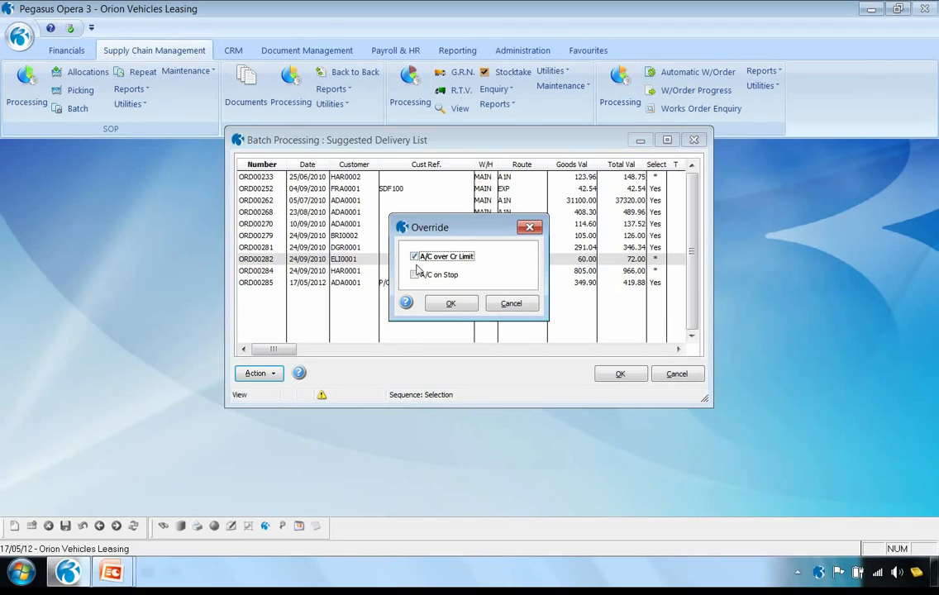
{"action": "left_click", "coordinate": [448, 305]}
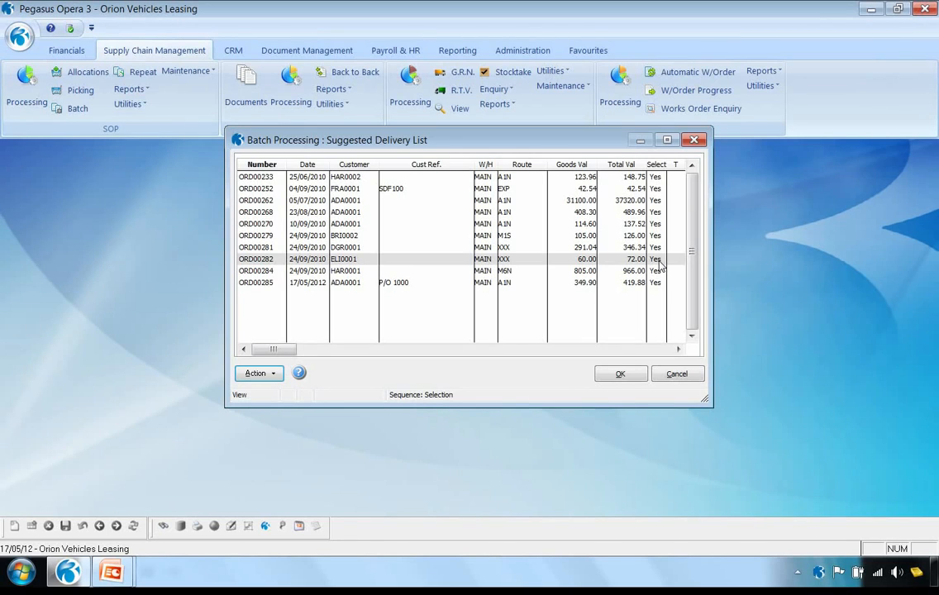
Reverse the order selection, select only Adams Light Engineering Ltd's order dated 17/05/2012, and process it in Customer output sequence
{"action": "left_click", "coordinate": [265, 373]}
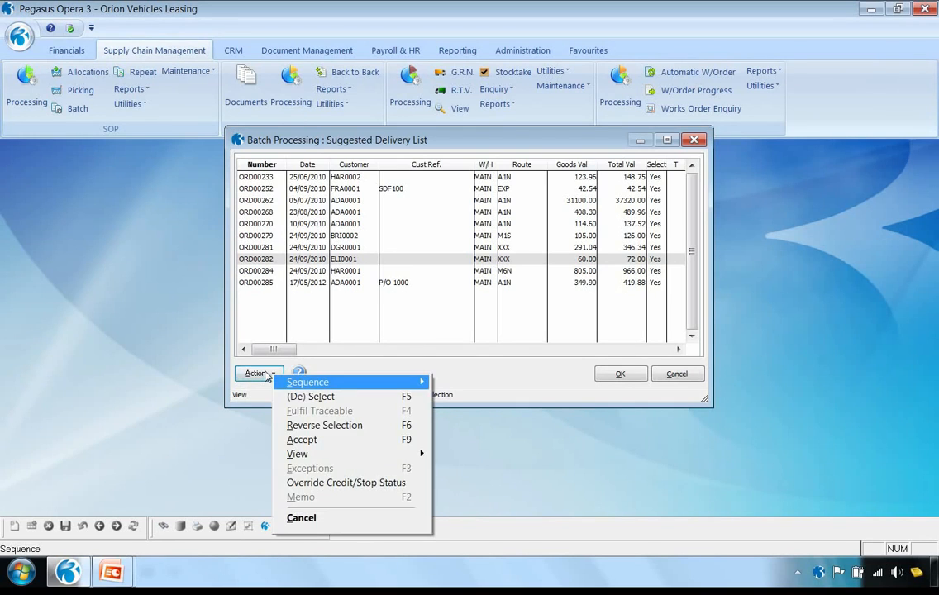
{"action": "left_click", "coordinate": [337, 426]}
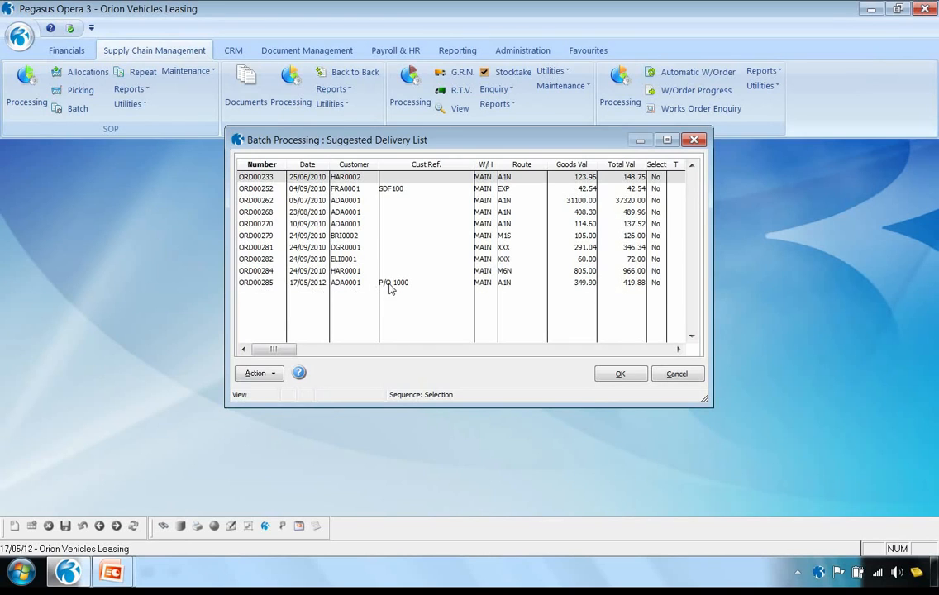
{"action": "left_click", "coordinate": [258, 285]}
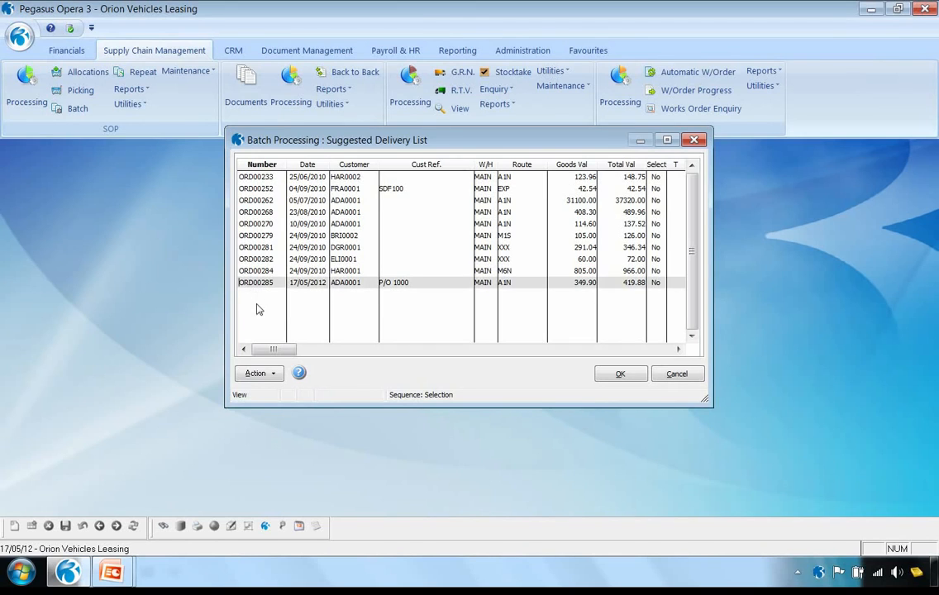
{"action": "left_click", "coordinate": [258, 374]}
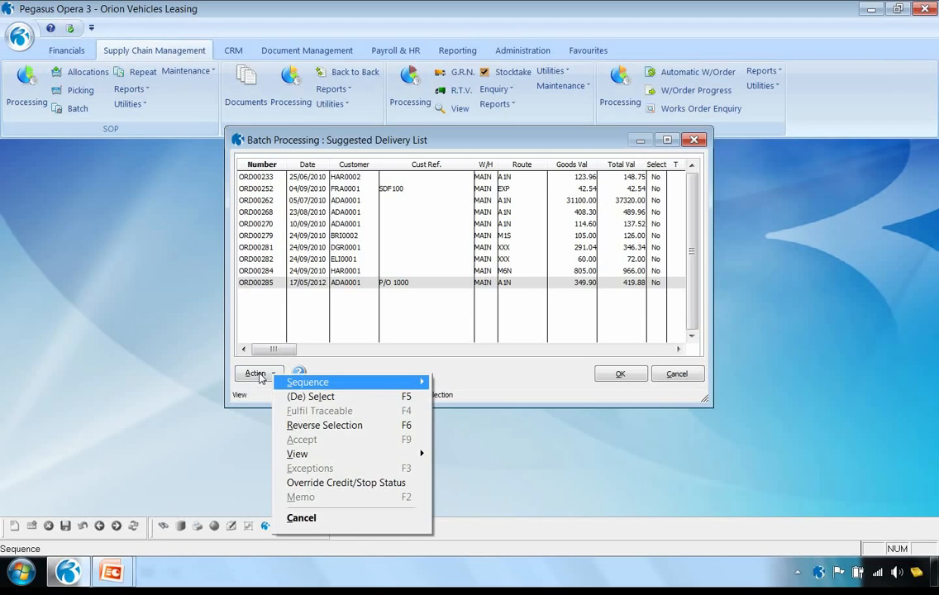
{"action": "left_click", "coordinate": [313, 396]}
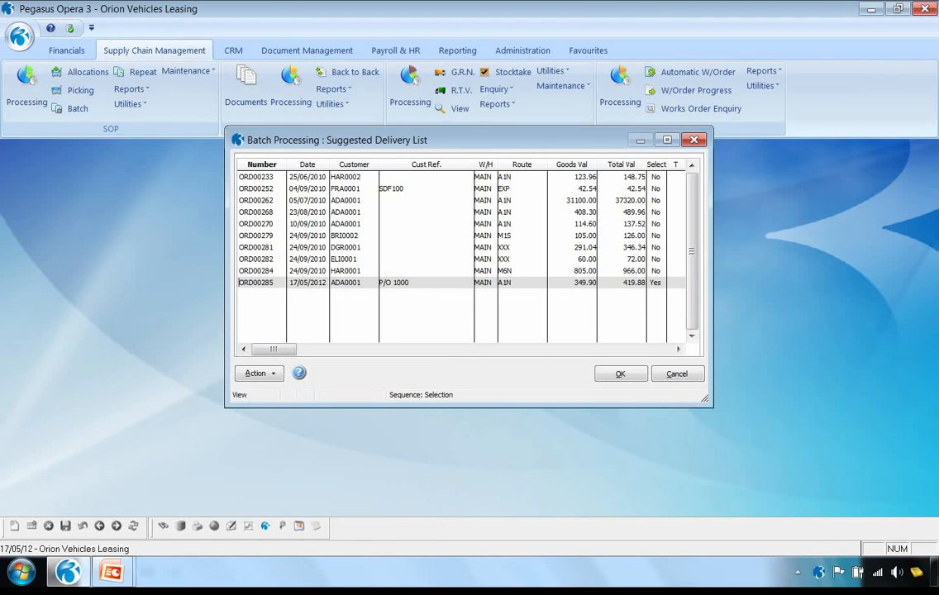
{"action": "left_click", "coordinate": [621, 374]}
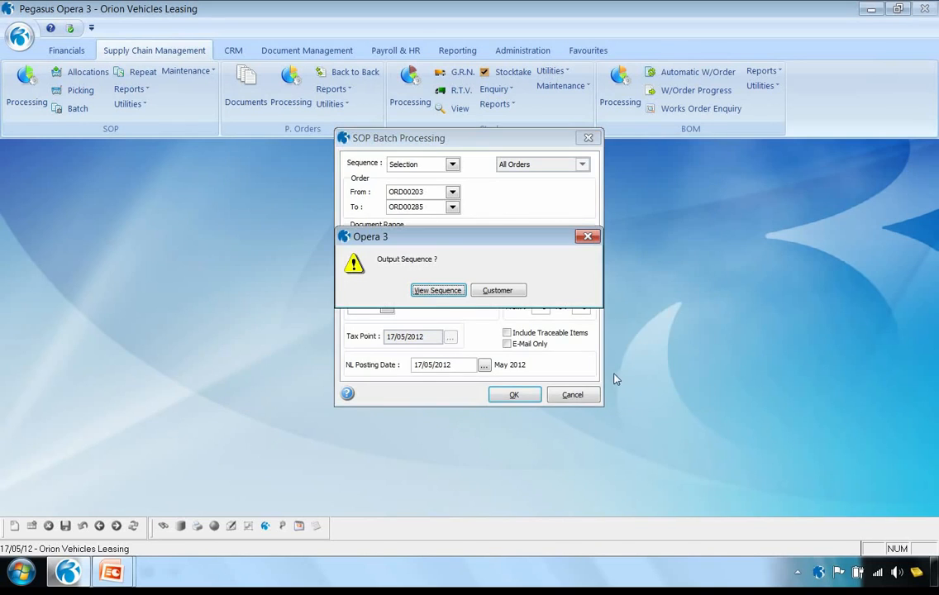
{"action": "left_click", "coordinate": [500, 292]}
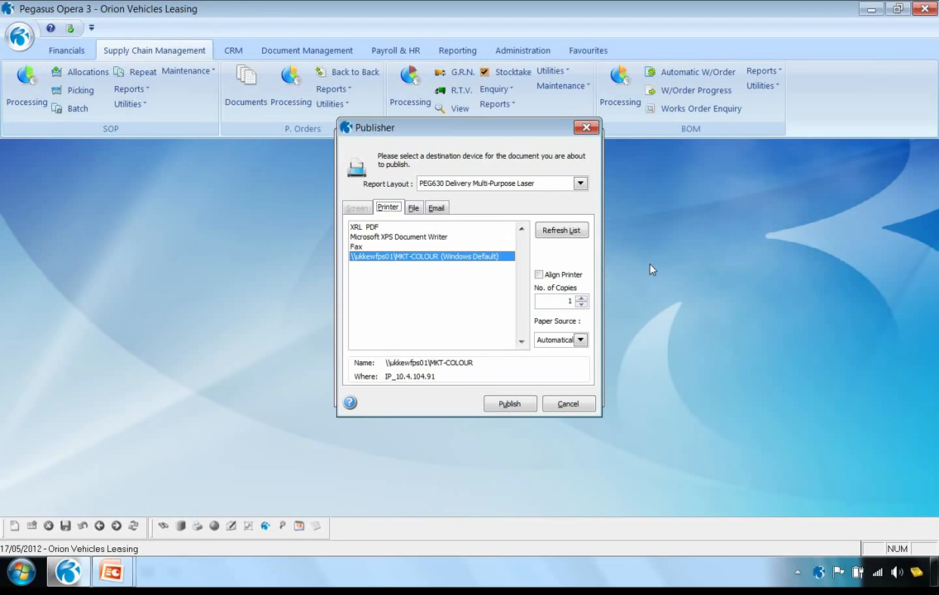
Publish the delivery note to the Print Spooler as PDF file 1, described as the owner's Delivery Notes, and the follow-on report to screen
{"action": "left_click", "coordinate": [413, 208]}
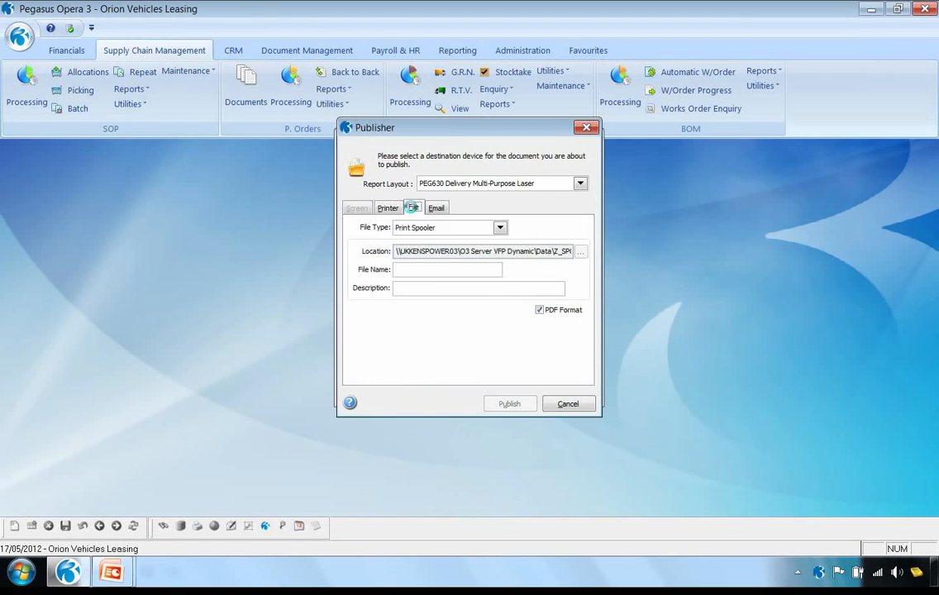
{"action": "type", "text": "1"}
{"action": "left_click", "coordinate": [415, 291]}
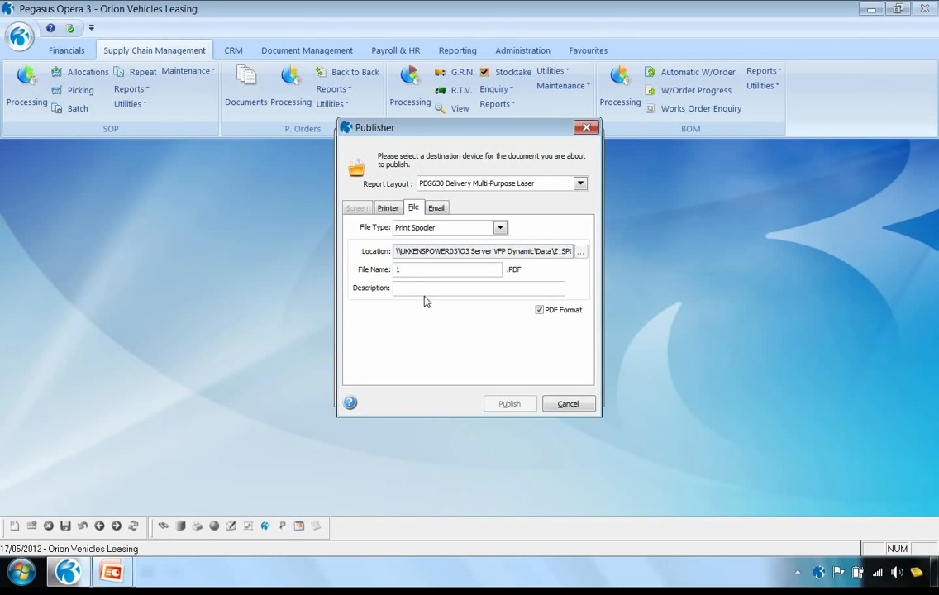
{"action": "type", "text": "Ste"}
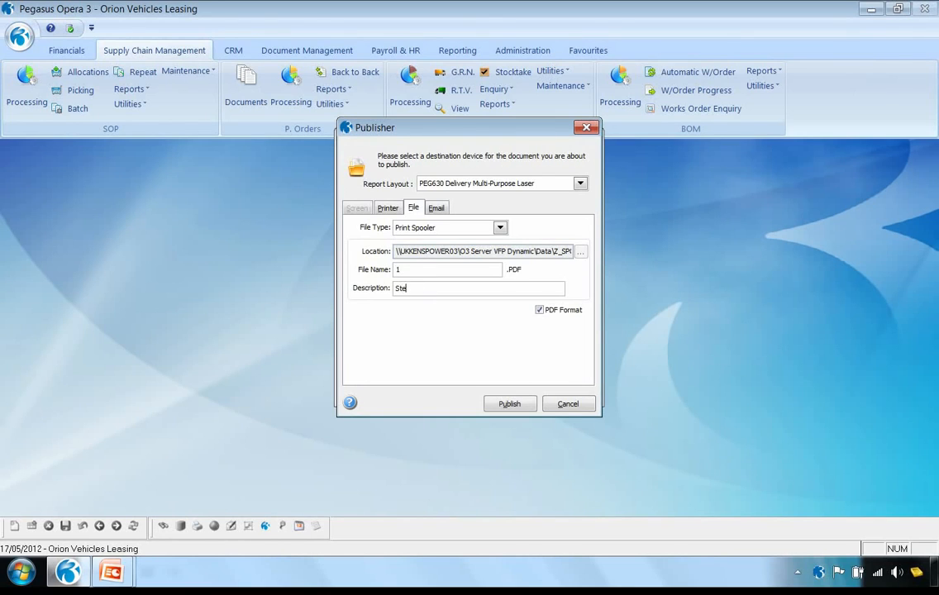
{"action": "type", "text": "ves Delivery Notes"}
{"action": "left_click", "coordinate": [507, 405]}
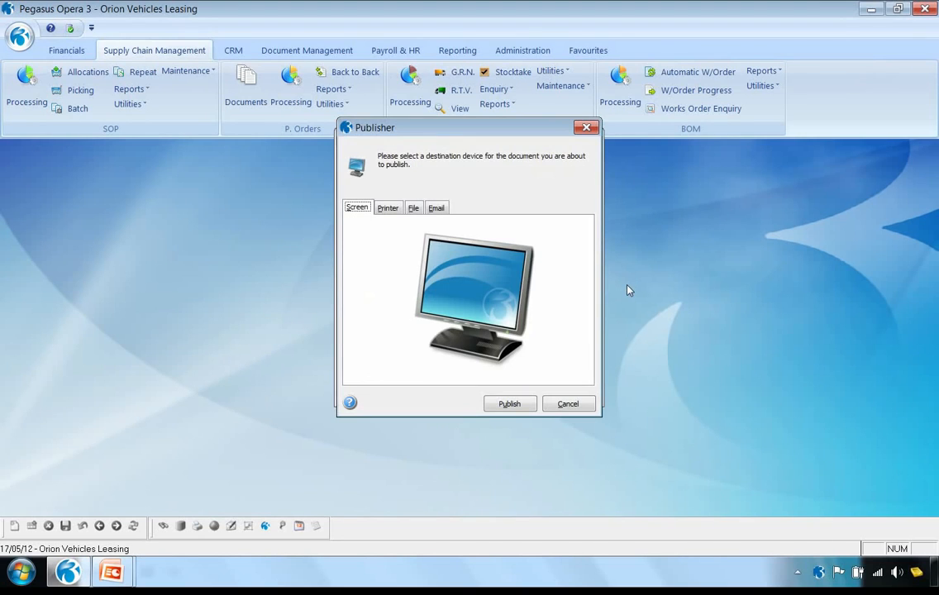
{"action": "left_click", "coordinate": [521, 405]}
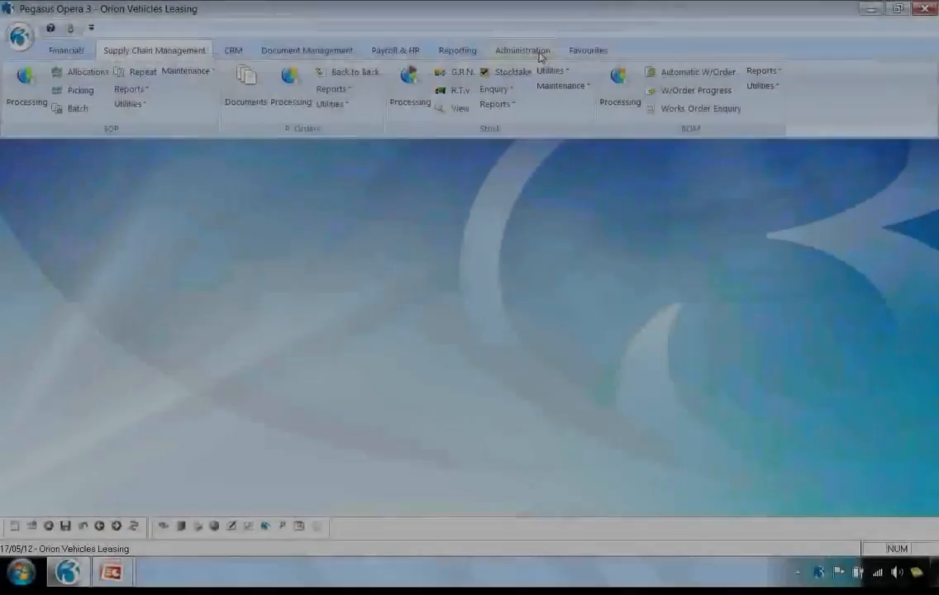
View the spooled delivery note PDF from Spooler Control, then close the PDF and the spooler
{"action": "left_click", "coordinate": [522, 50]}
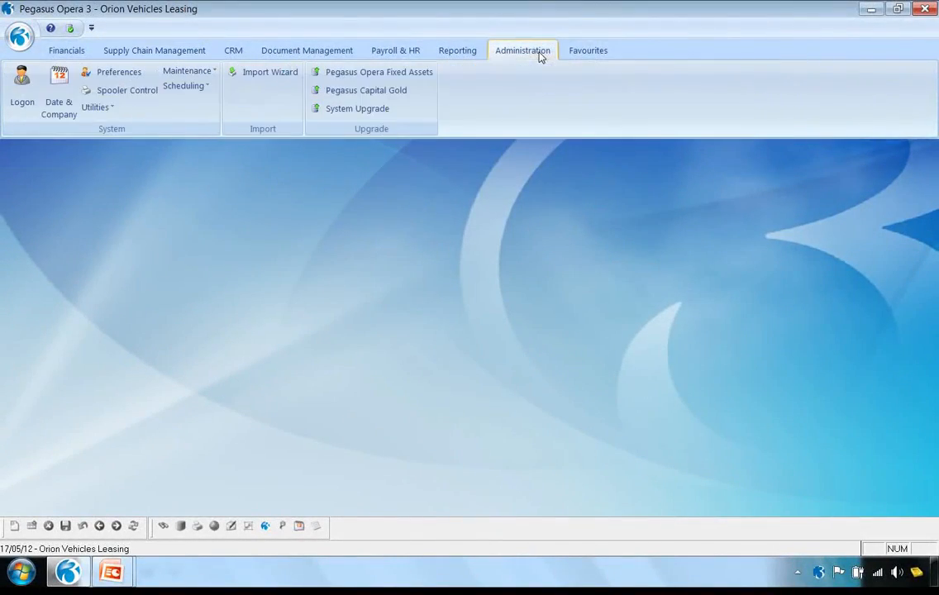
{"action": "left_click", "coordinate": [120, 90]}
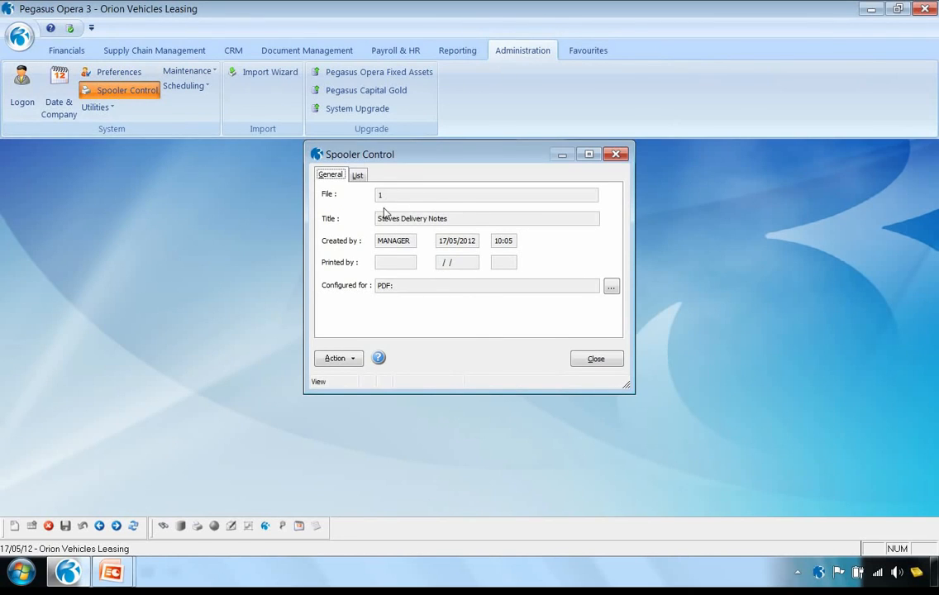
{"action": "left_click", "coordinate": [343, 359]}
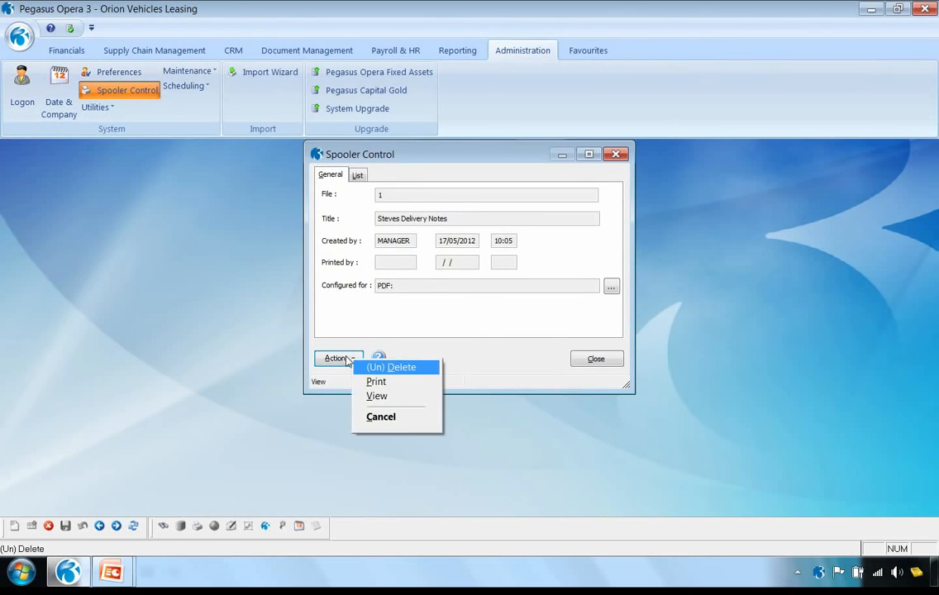
{"action": "left_click", "coordinate": [378, 397]}
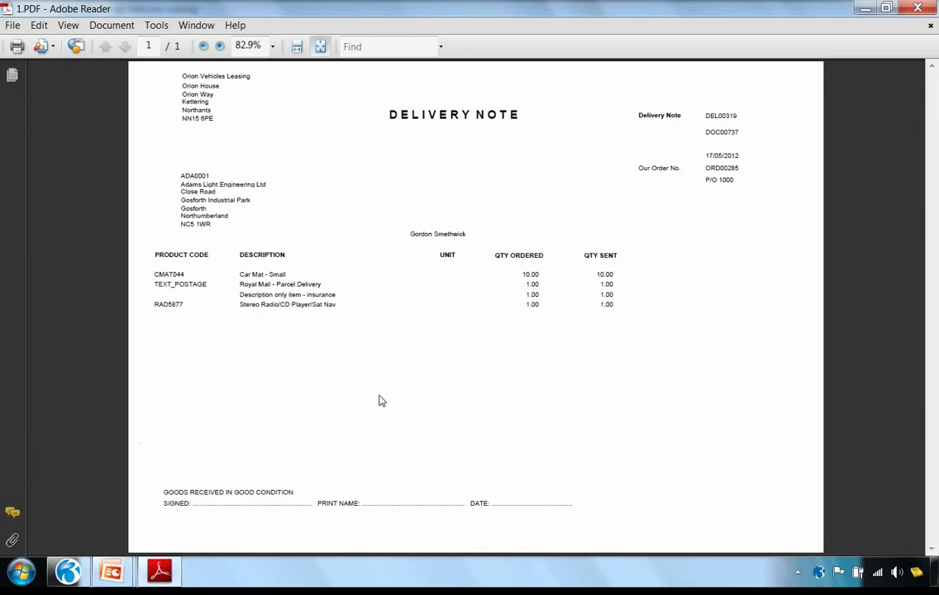
{"action": "left_click", "coordinate": [918, 8]}
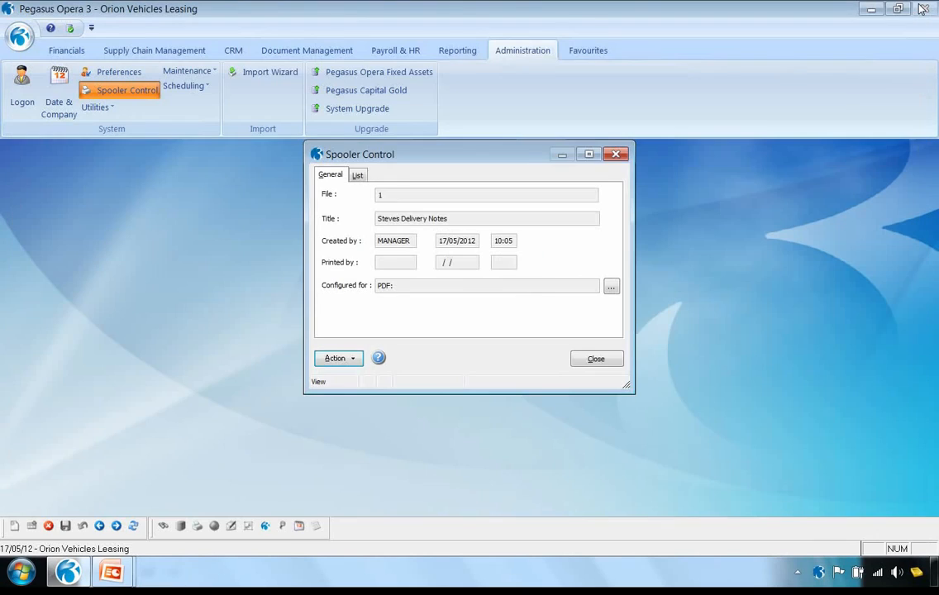
{"action": "left_click", "coordinate": [594, 362]}
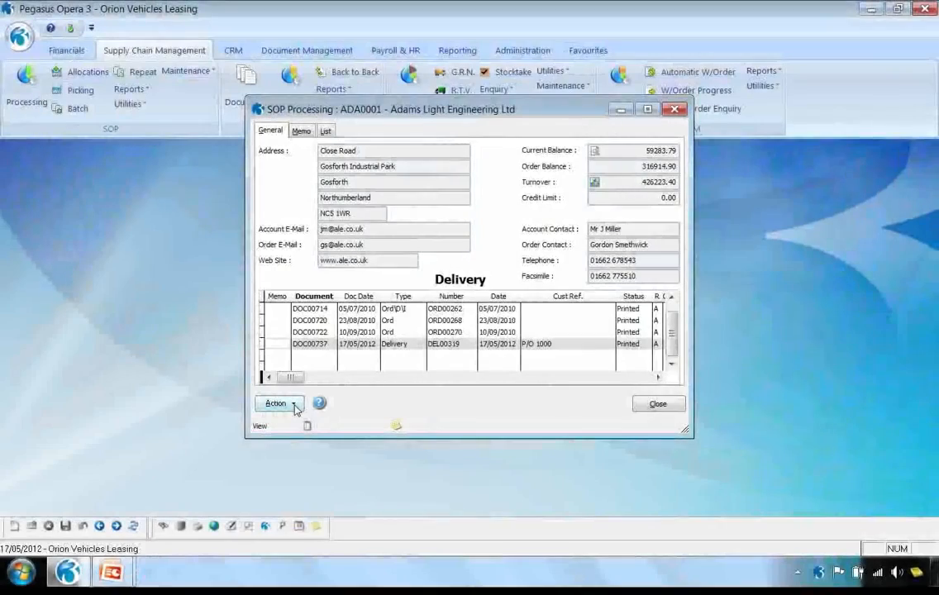
Switch Adams Light Engineering Ltd's SOP Processing to the Invoice view and progress the 17/05/2012 delivery to an invoice
{"action": "left_click", "coordinate": [294, 404]}
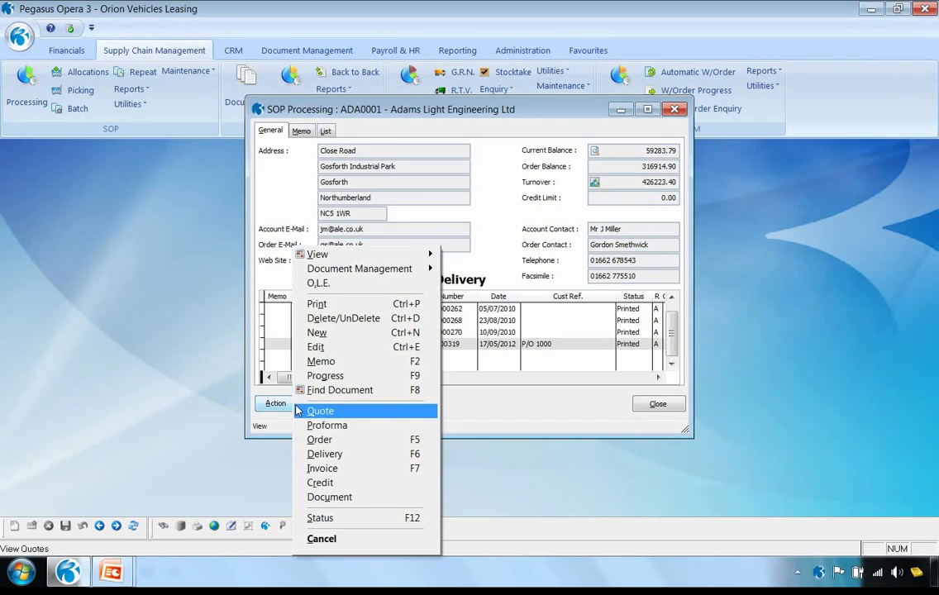
{"action": "left_click", "coordinate": [335, 470]}
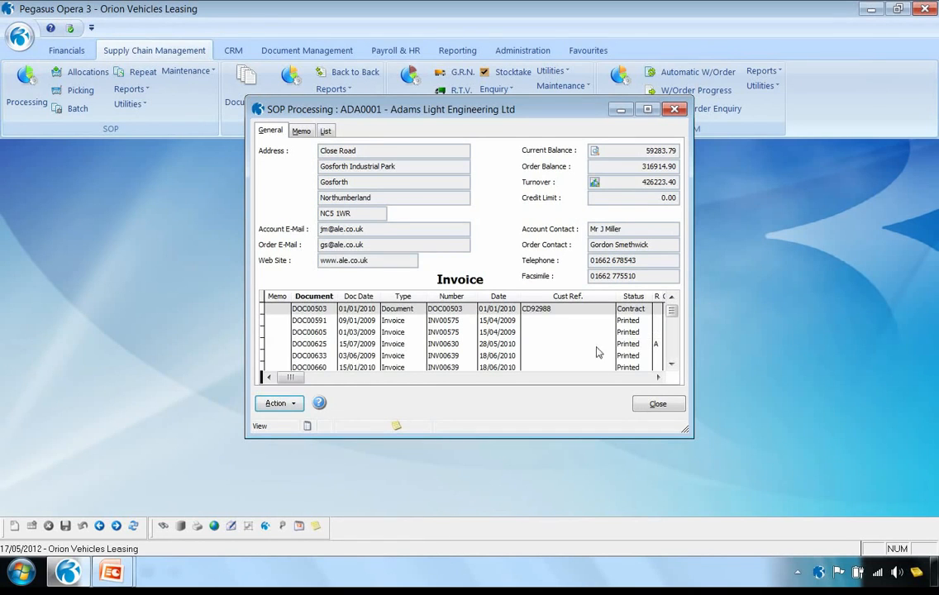
{"action": "scroll", "coordinate": [674, 361], "scroll_direction": "down", "scroll_amount": 3}
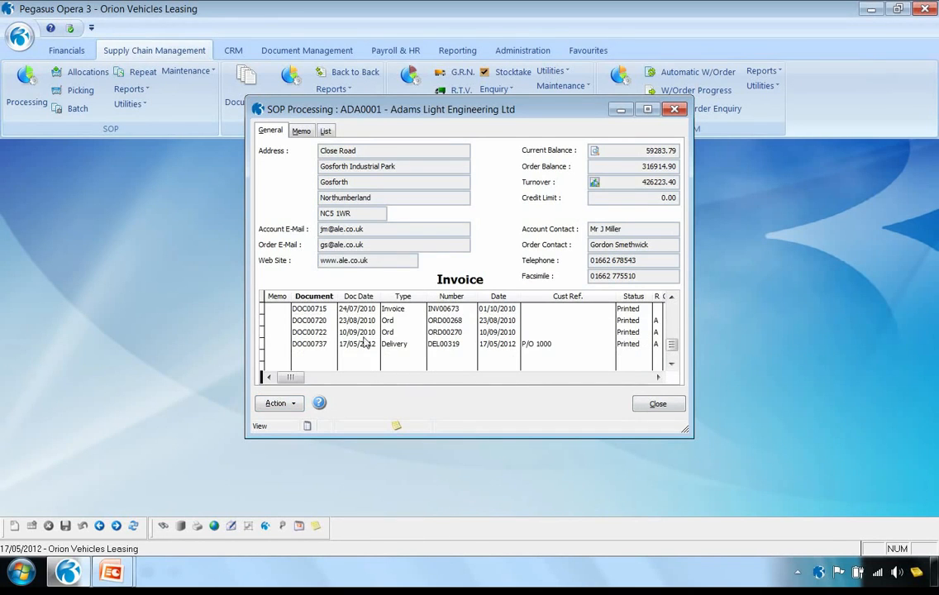
{"action": "left_click", "coordinate": [291, 404]}
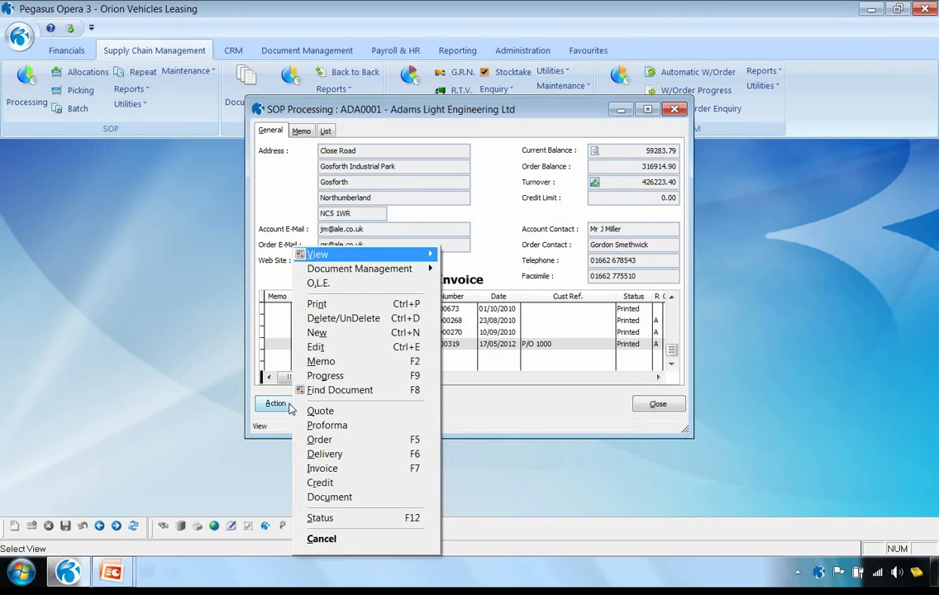
{"action": "left_click", "coordinate": [319, 376]}
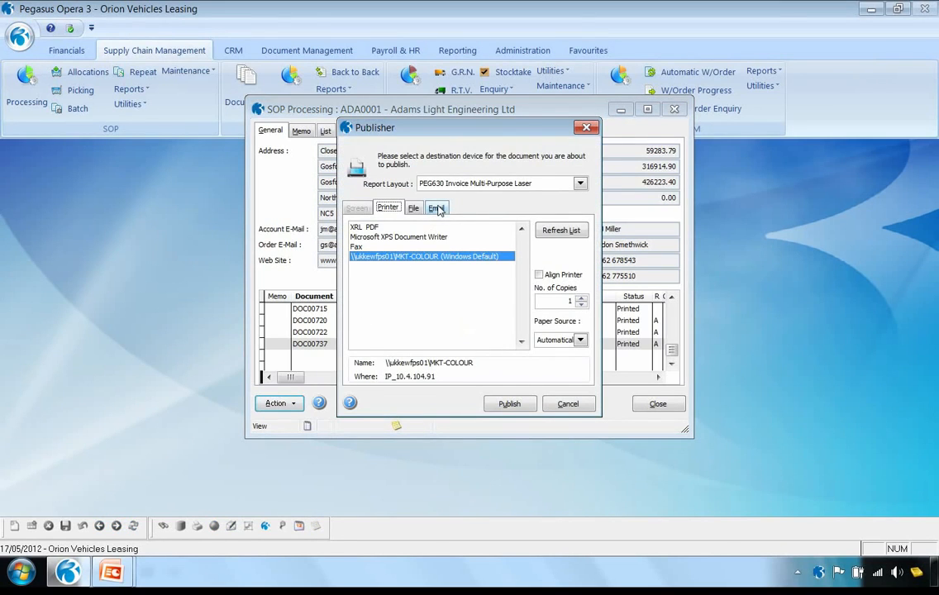
Choose email as the invoice's destination, with file name 1 and subject "Invoices for yesterday deliveries"
{"action": "left_click", "coordinate": [437, 209]}
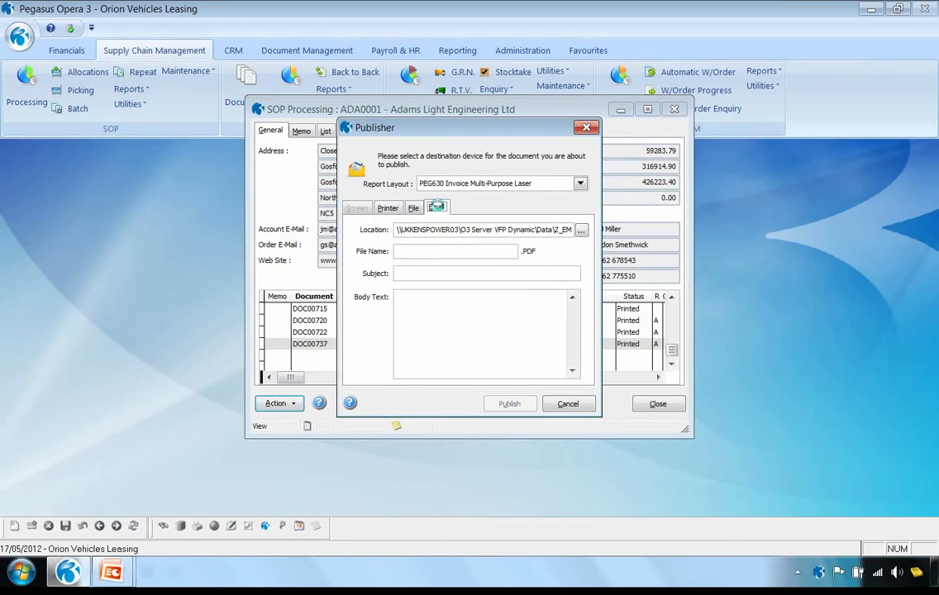
{"action": "left_click", "coordinate": [410, 251]}
{"action": "type", "text": "1"}
{"action": "key", "text": "Tab"}
{"action": "type", "text": "Invoices for yes"}
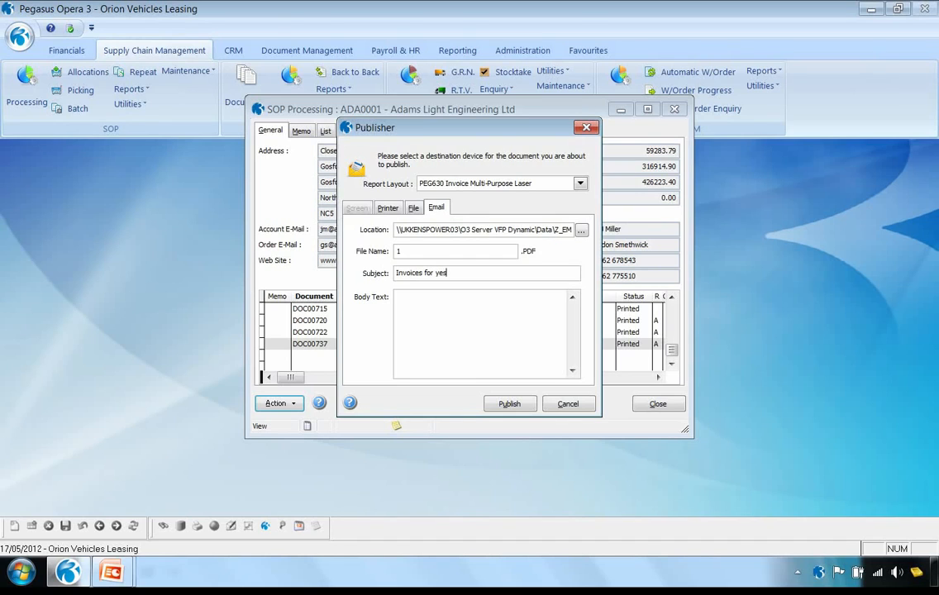
{"action": "type", "text": "terday deliverie"}
{"action": "type", "text": "s"}
Set the email body to "Please find attached our invoices" and publish the invoice, accepting the due date 16/06/2012
{"action": "key", "text": "Tab"}
{"action": "type", "text": "Please find attached our invoices"}
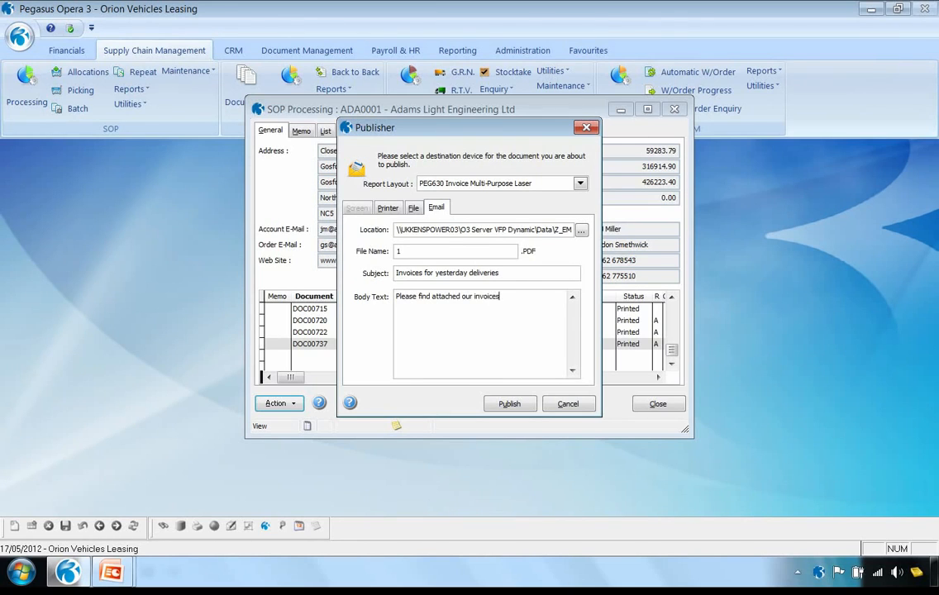
{"action": "left_click", "coordinate": [502, 403]}
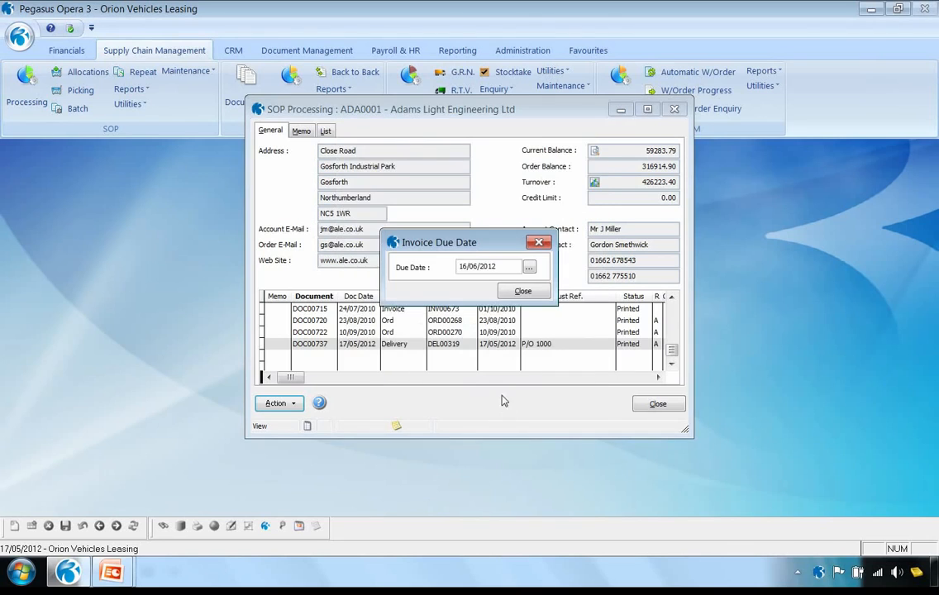
{"action": "left_click", "coordinate": [523, 291]}
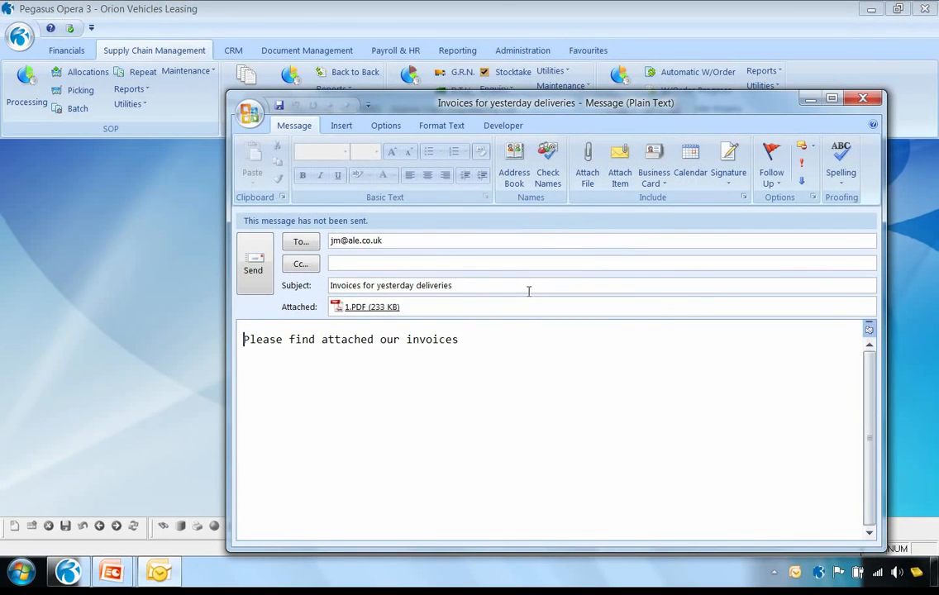
View the invoice attached to the email as 1.PDF, then close the PDF, the unsent message and SOP Processing
{"action": "double_click", "coordinate": [338, 307]}
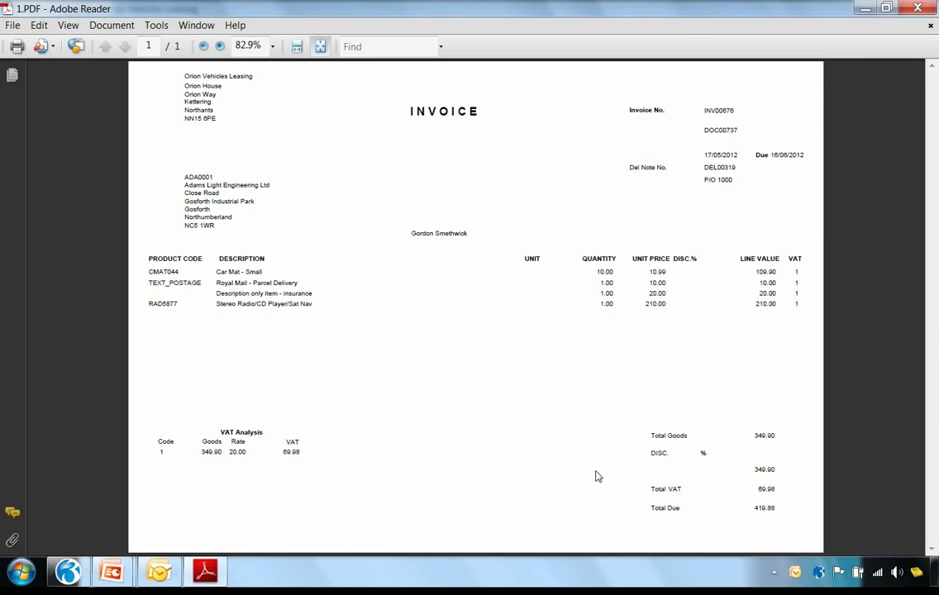
{"action": "left_click", "coordinate": [918, 9]}
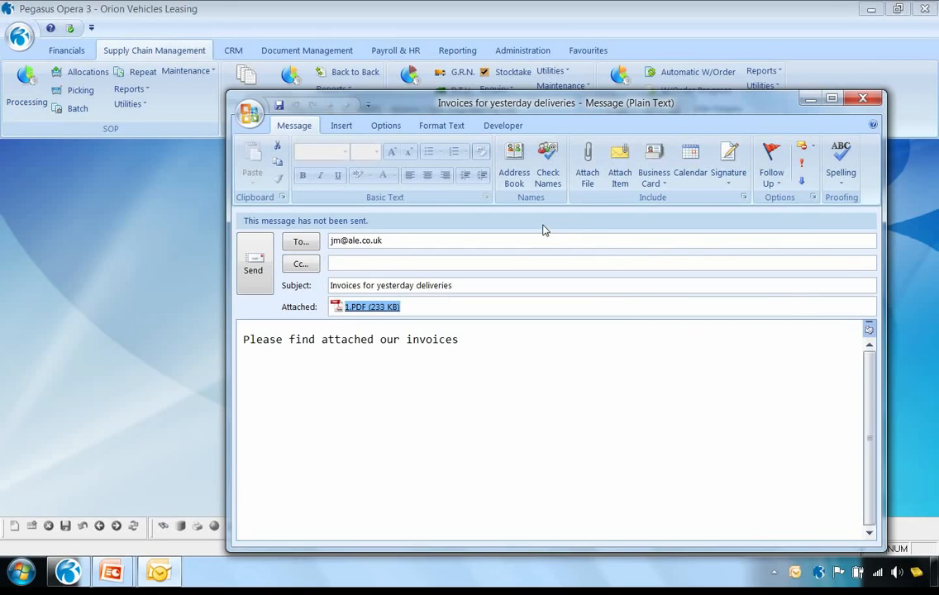
{"action": "left_click", "coordinate": [864, 99]}
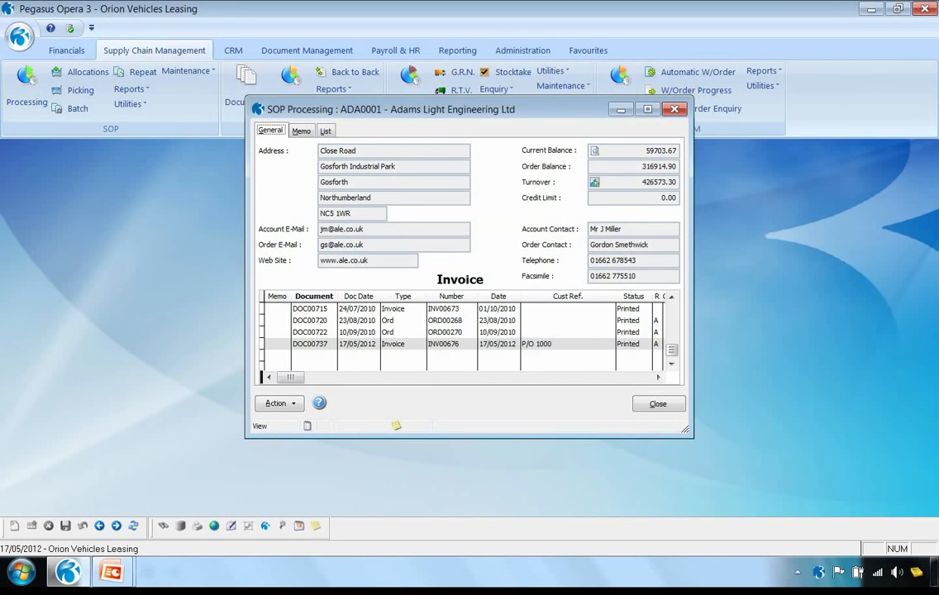
{"action": "left_click", "coordinate": [659, 405]}
{"action": "left_click", "coordinate": [66, 50]}
{"action": "left_click", "coordinate": [27, 83]}
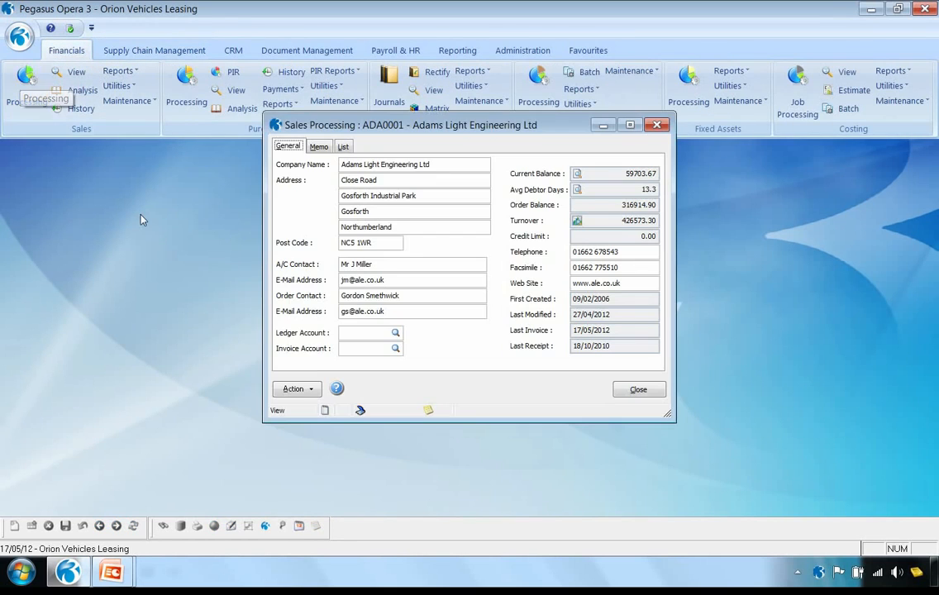
{"action": "left_click", "coordinate": [304, 391]}
{"action": "mouse_move", "coordinate": [326, 304]}
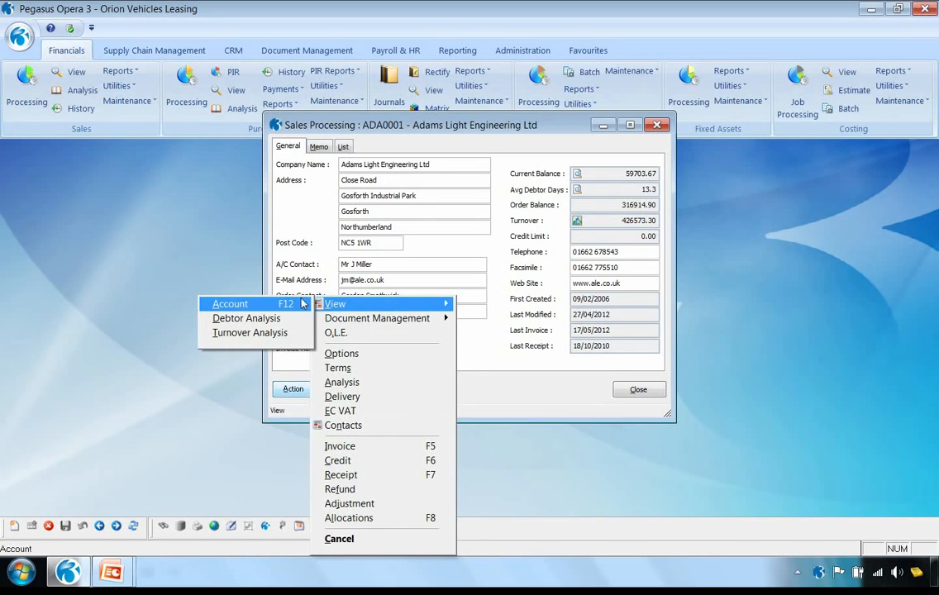
{"action": "left_click", "coordinate": [273, 305]}
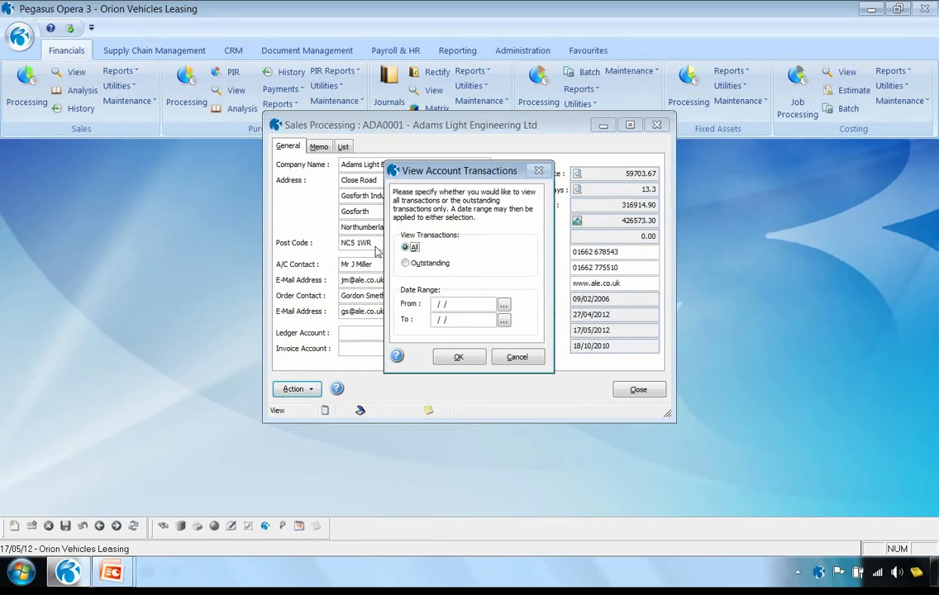
{"action": "left_click", "coordinate": [405, 263]}
{"action": "left_click", "coordinate": [448, 360]}
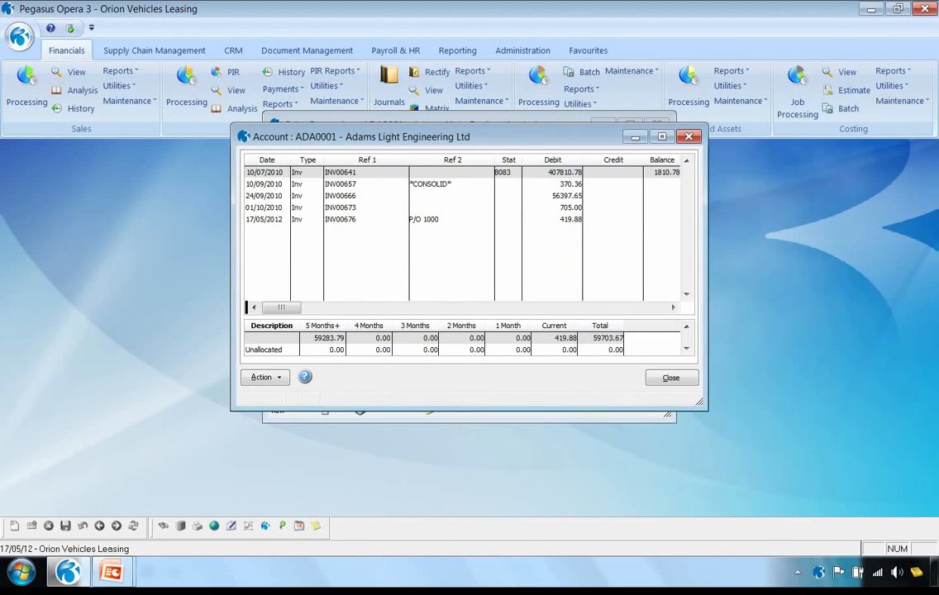
View the invoice PDF behind the 17/05/2012 transaction, then close the PDF, the account and Sales Processing
{"action": "left_click", "coordinate": [340, 220]}
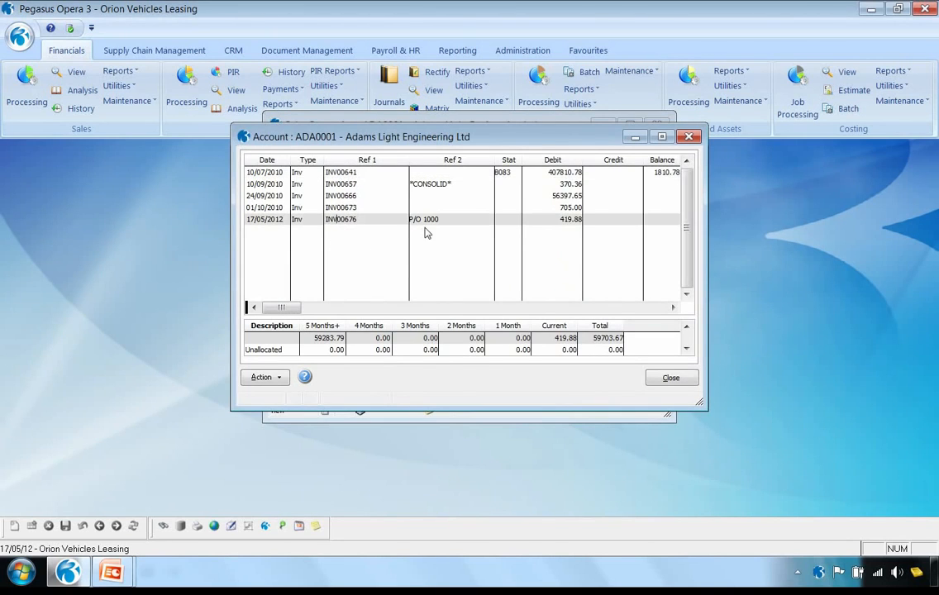
{"action": "double_click", "coordinate": [272, 221]}
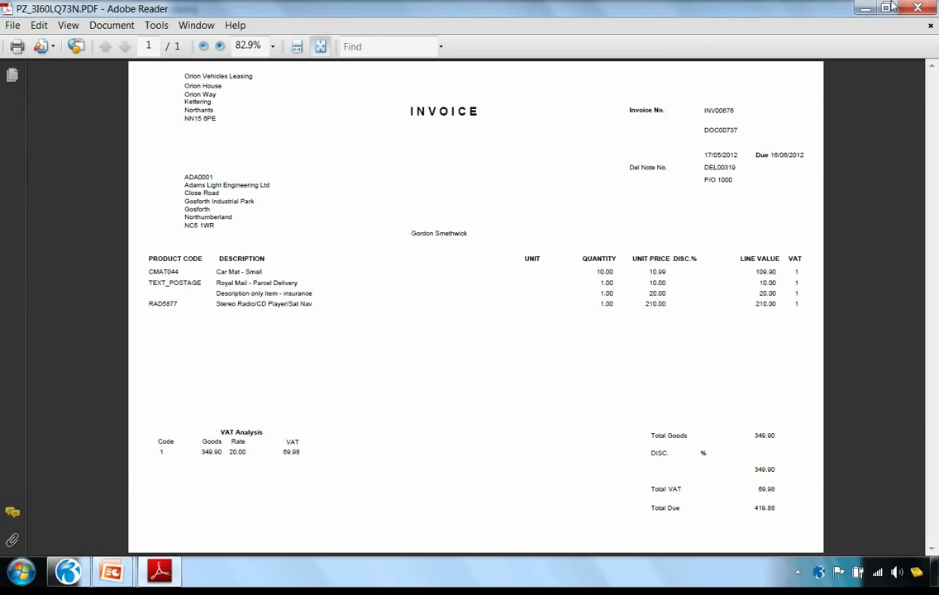
{"action": "left_click", "coordinate": [919, 8]}
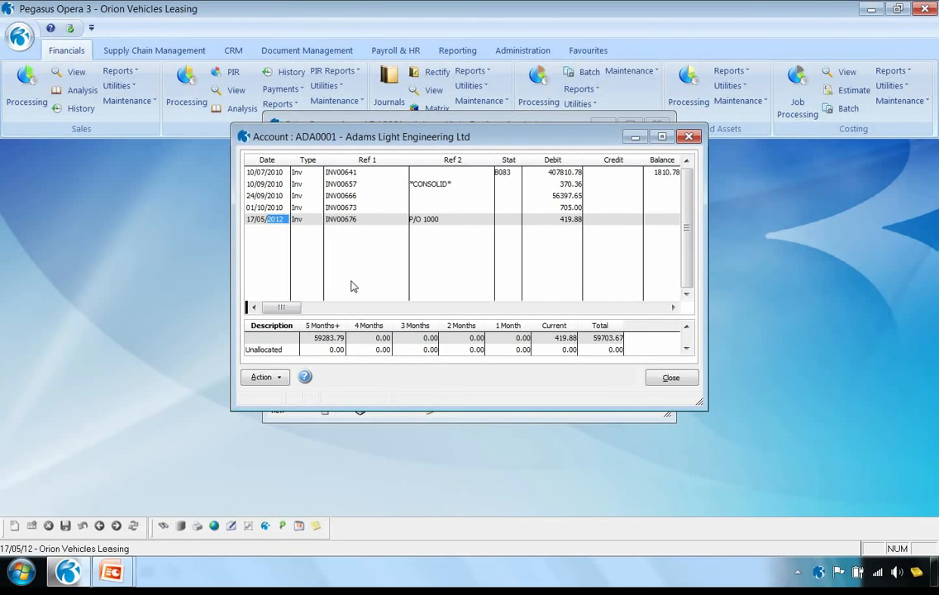
{"action": "left_click", "coordinate": [668, 378]}
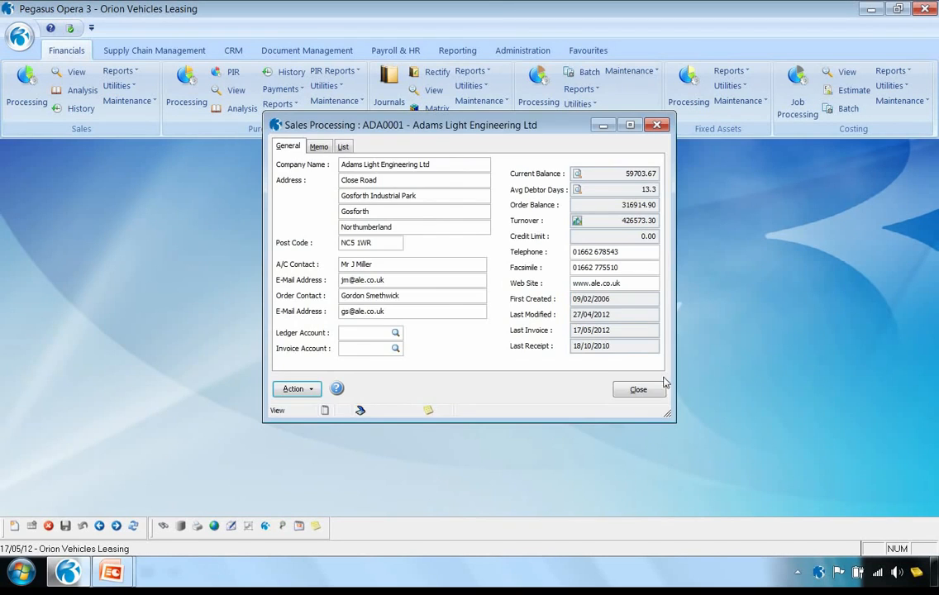
{"action": "left_click", "coordinate": [656, 390]}
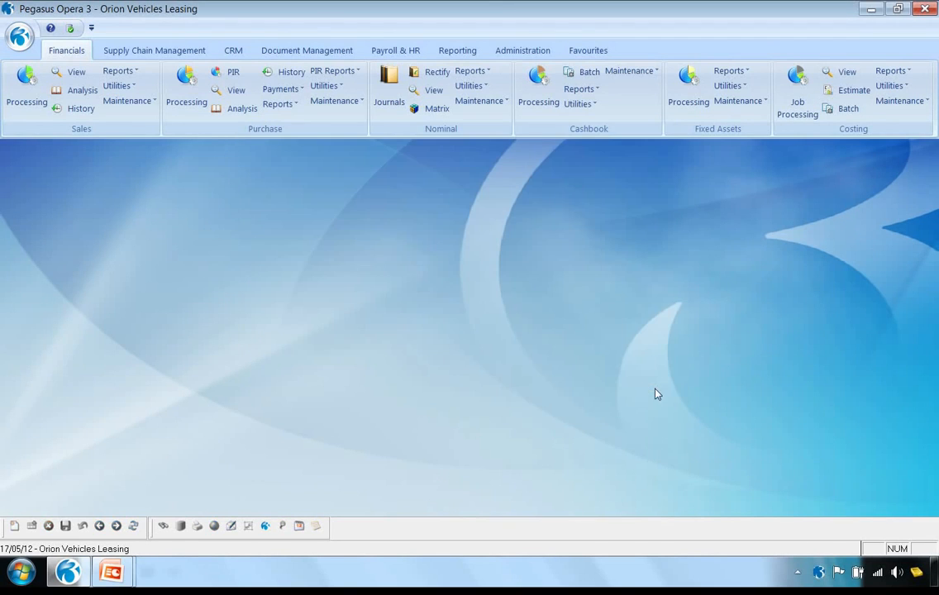
View the list of stock warehouses and the Main Warehouse record with its movement settings, then close it
{"action": "left_click", "coordinate": [201, 51]}
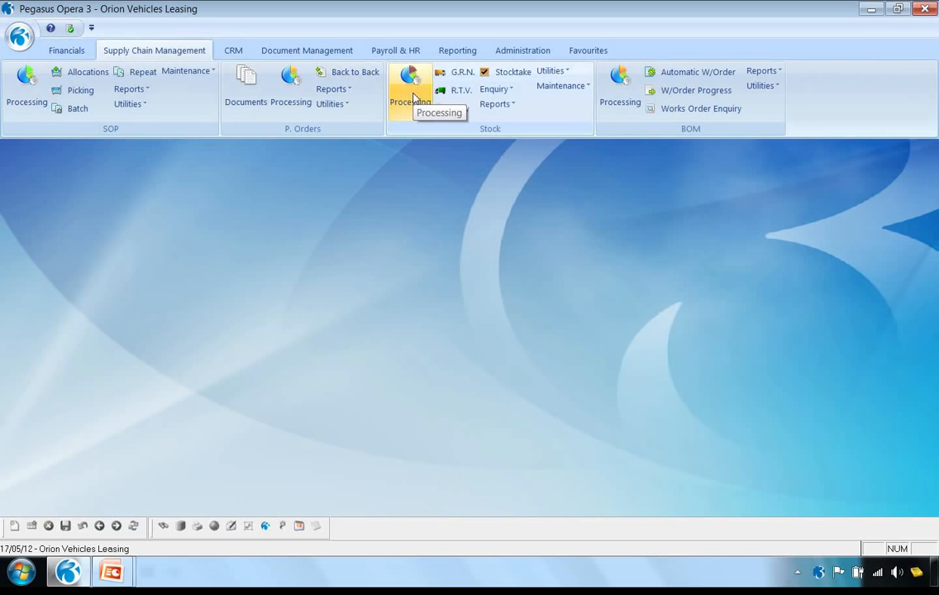
{"action": "left_click", "coordinate": [553, 87]}
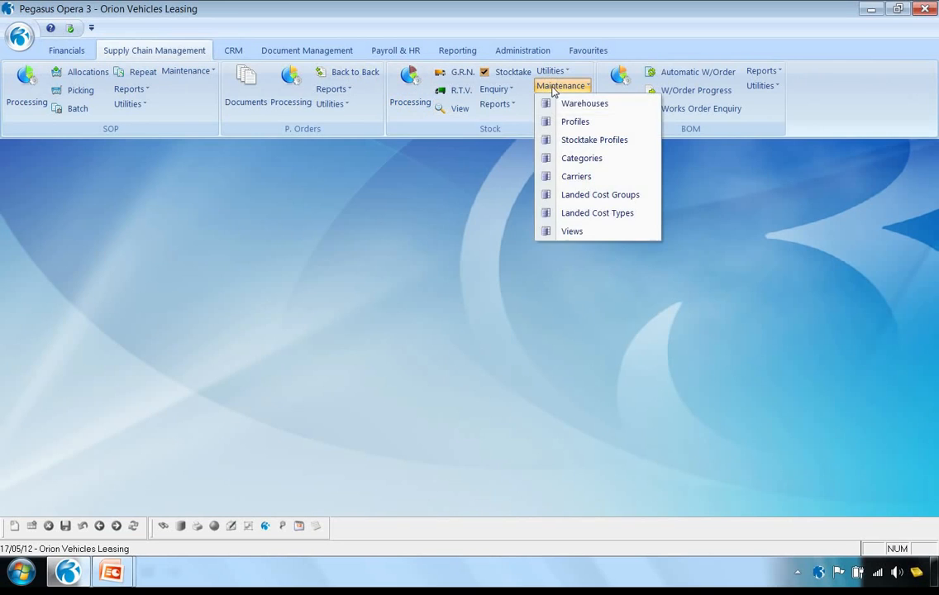
{"action": "left_click", "coordinate": [577, 104]}
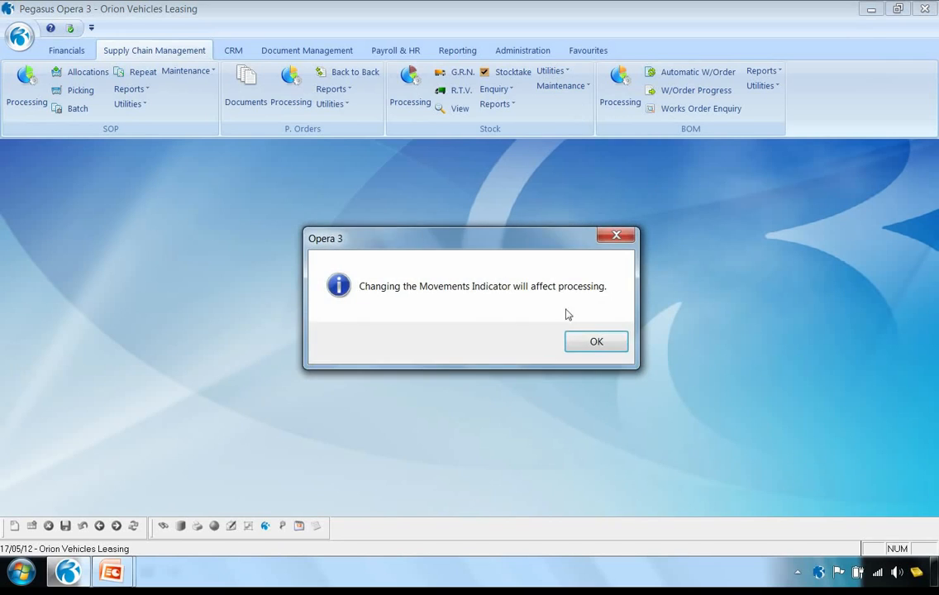
{"action": "left_click", "coordinate": [615, 341]}
{"action": "left_click", "coordinate": [406, 145]}
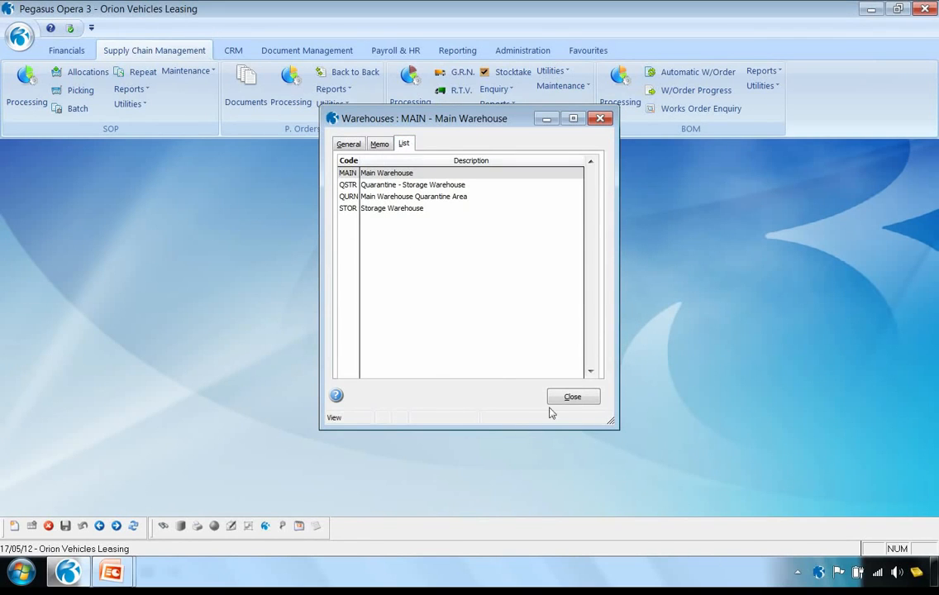
{"action": "double_click", "coordinate": [388, 174]}
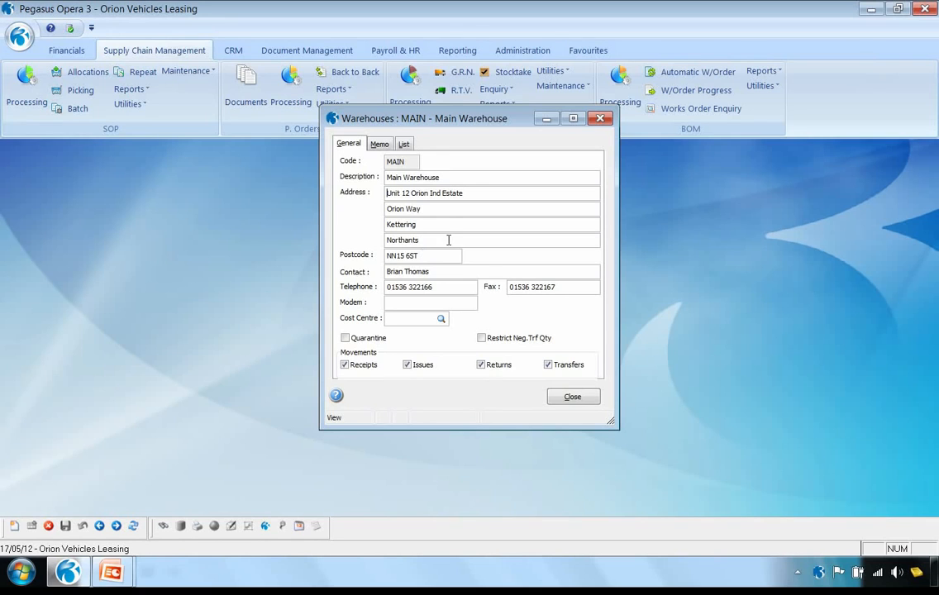
{"action": "left_click", "coordinate": [576, 399]}
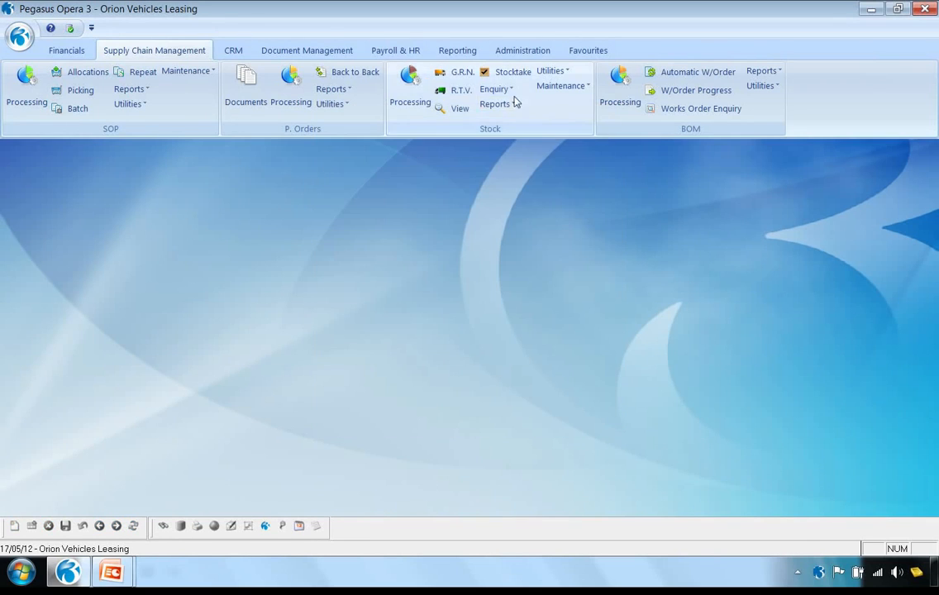
Open the stock profiles and examine the Pack of 1000 profile's description, unit description and split pack surcharge
{"action": "left_click", "coordinate": [554, 86]}
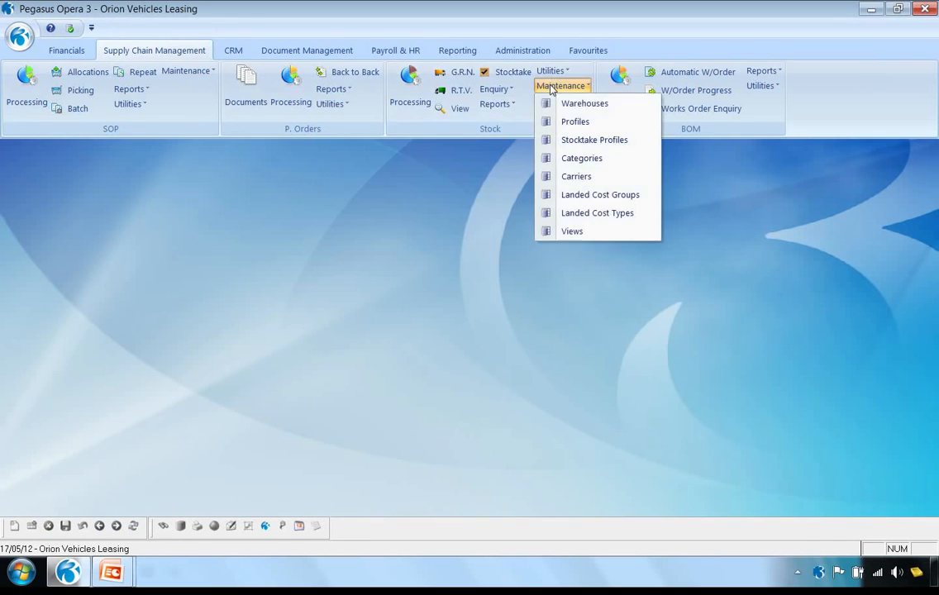
{"action": "left_click", "coordinate": [569, 123]}
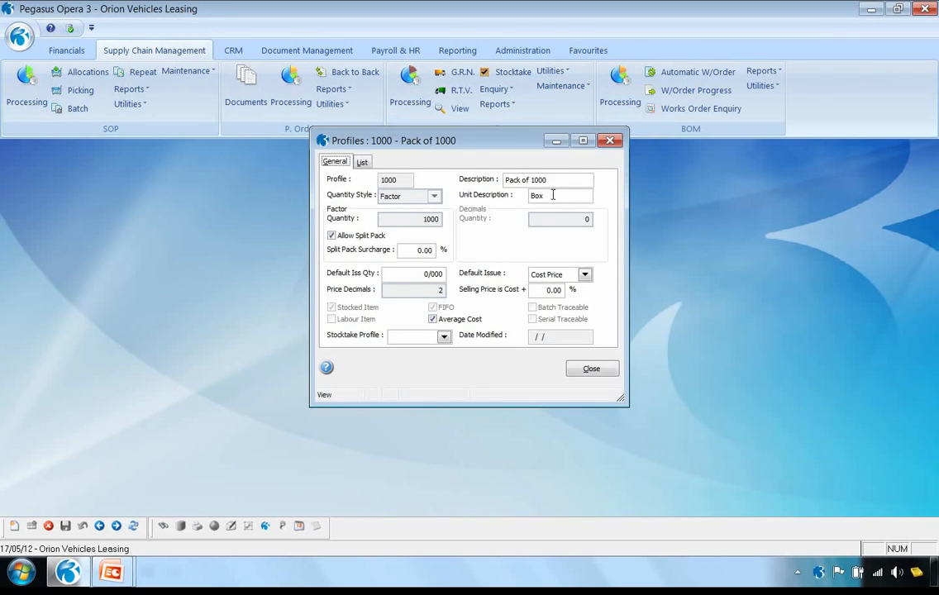
{"action": "left_click_drag", "start_coordinate": [555, 199], "coordinate": [526, 199]}
{"action": "left_click", "coordinate": [557, 199]}
{"action": "left_click_drag", "start_coordinate": [560, 181], "coordinate": [491, 203]}
{"action": "left_click", "coordinate": [410, 249]}
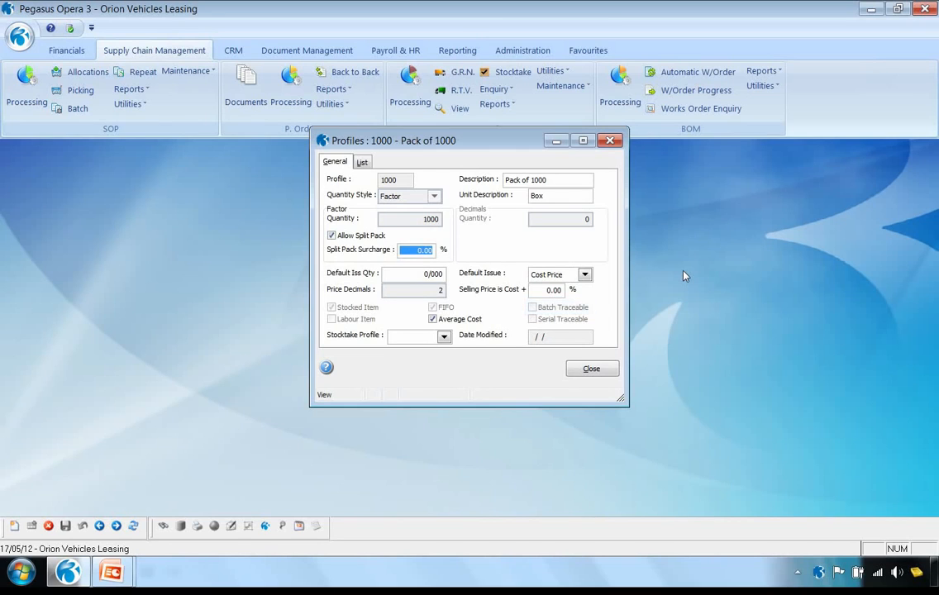
Examine the Mark up 40% profile's selling price mark-up and average cost setting, then close the profile without saving changes
{"action": "left_click", "coordinate": [116, 525]}
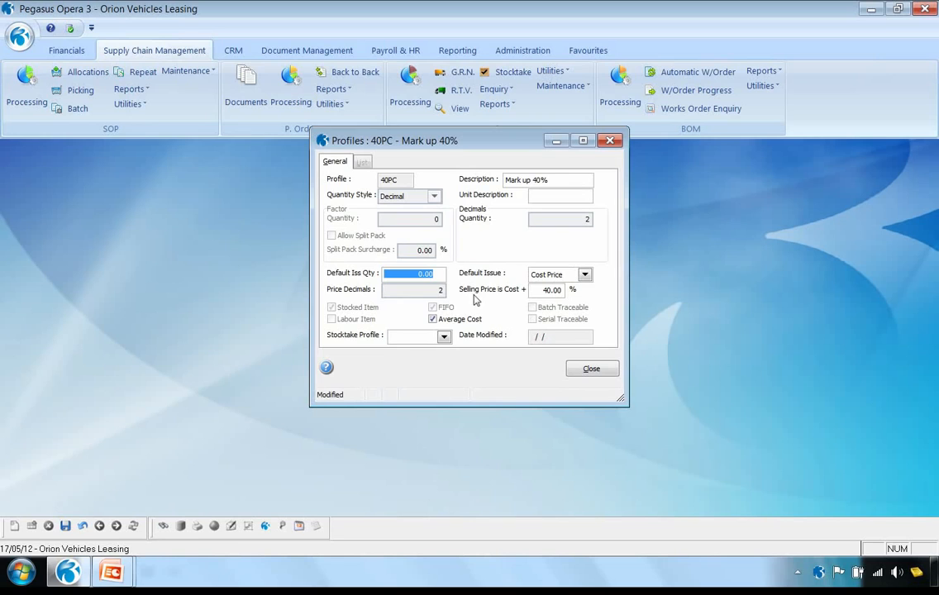
{"action": "left_click", "coordinate": [543, 289]}
{"action": "double_click", "coordinate": [543, 289]}
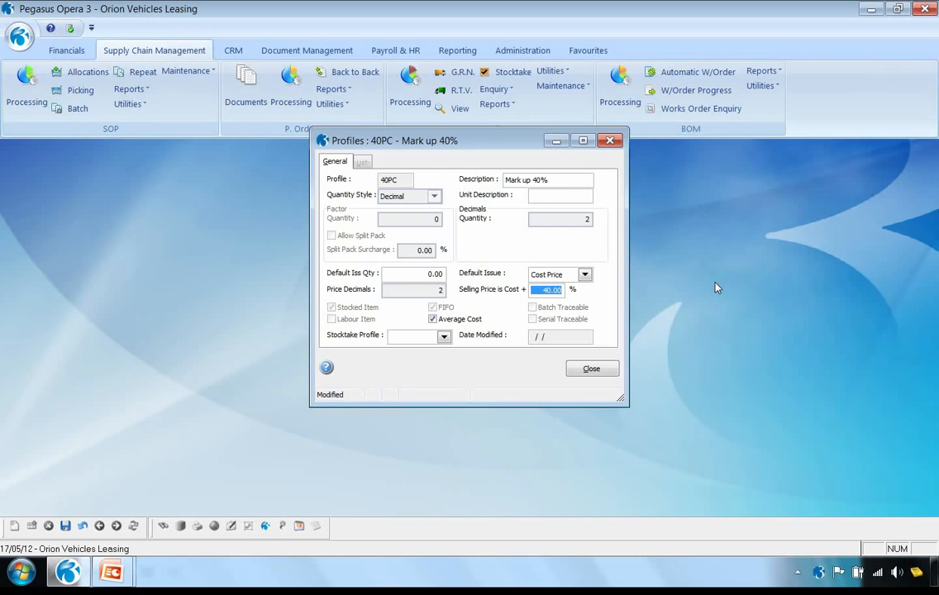
{"action": "left_click", "coordinate": [432, 319]}
{"action": "left_click", "coordinate": [596, 370]}
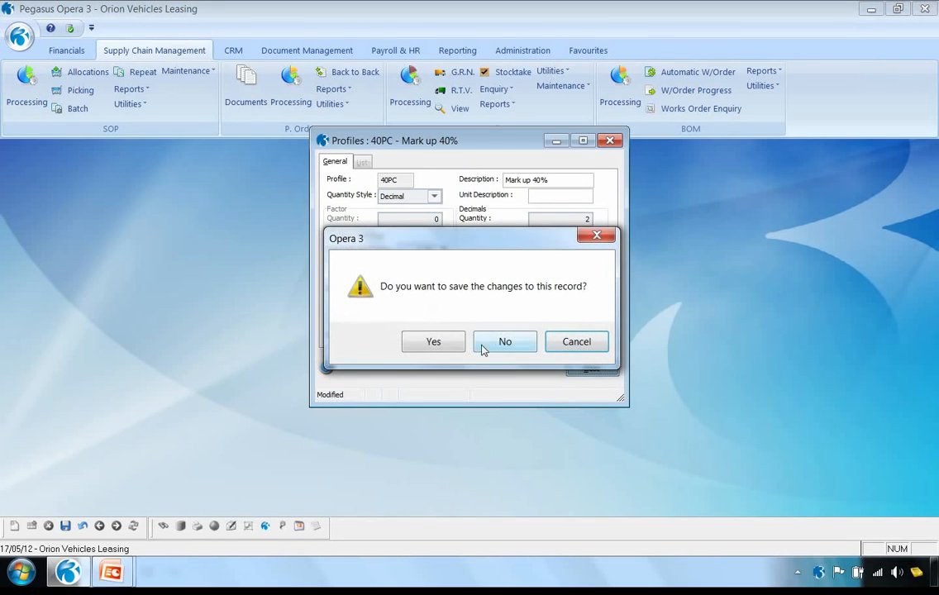
{"action": "left_click", "coordinate": [490, 342]}
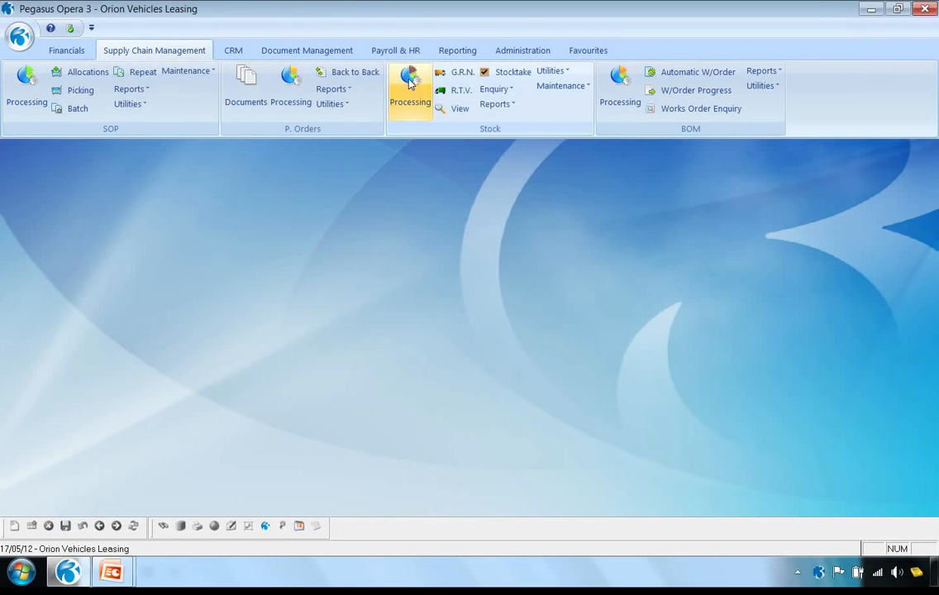
Open Stock Processing and review the Car Mat - Small item's description, extended description and general details
{"action": "left_click", "coordinate": [409, 80]}
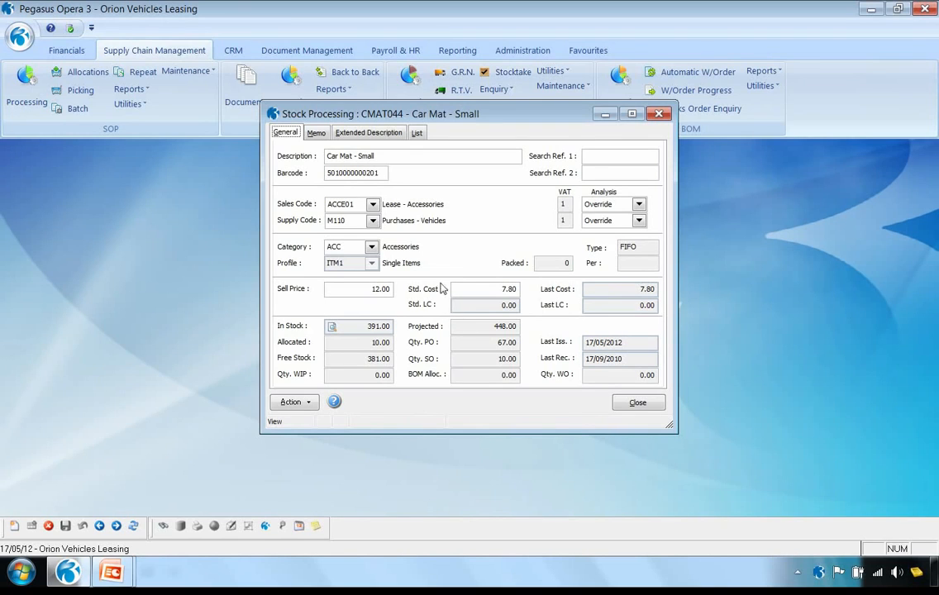
{"action": "left_click_drag", "start_coordinate": [376, 156], "coordinate": [320, 154]}
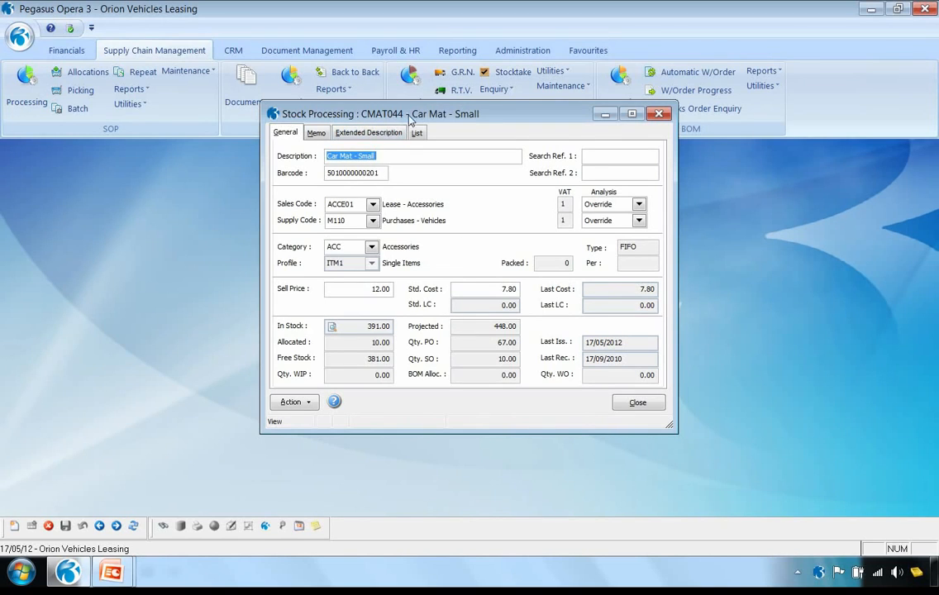
{"action": "left_click", "coordinate": [368, 135]}
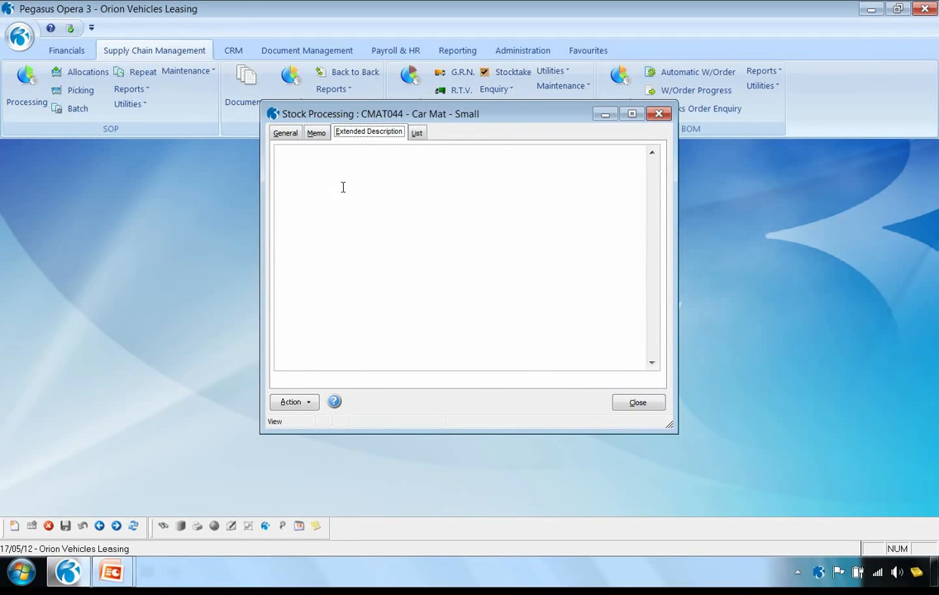
{"action": "left_click", "coordinate": [281, 137]}
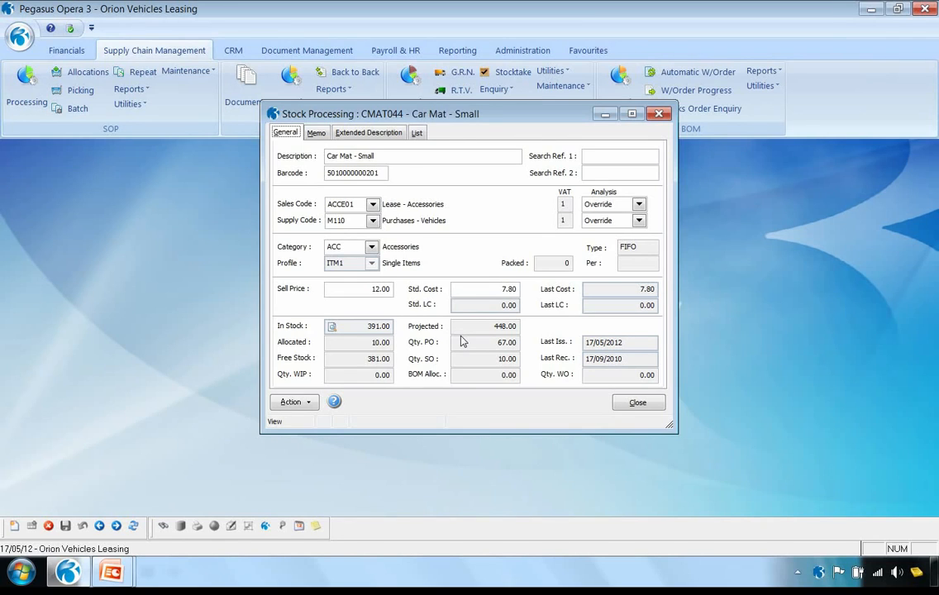
View Car Mat - Small's stock by warehouse and its Main Warehouse purchase order transactions, then close the transactions
{"action": "left_click", "coordinate": [331, 326]}
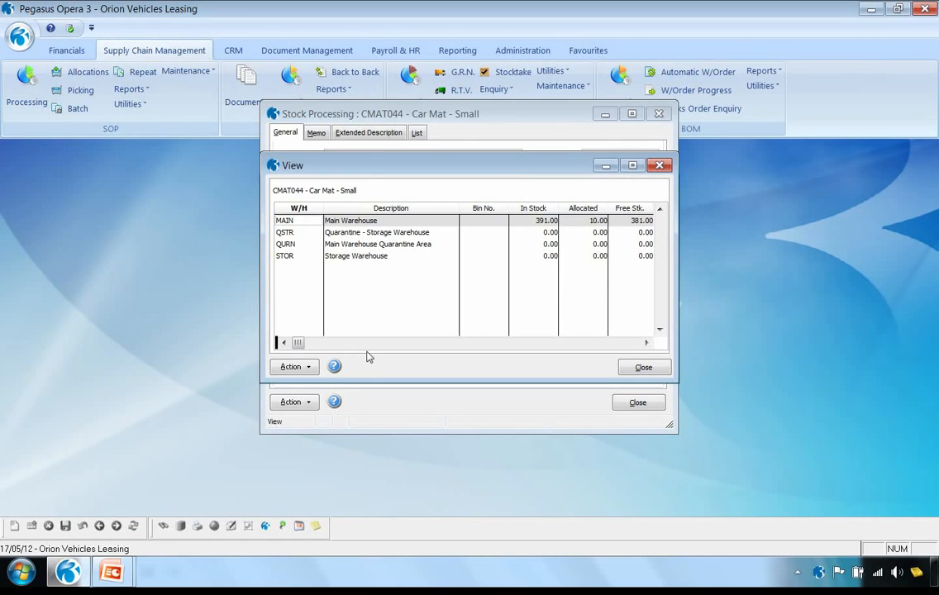
{"action": "left_click", "coordinate": [299, 369]}
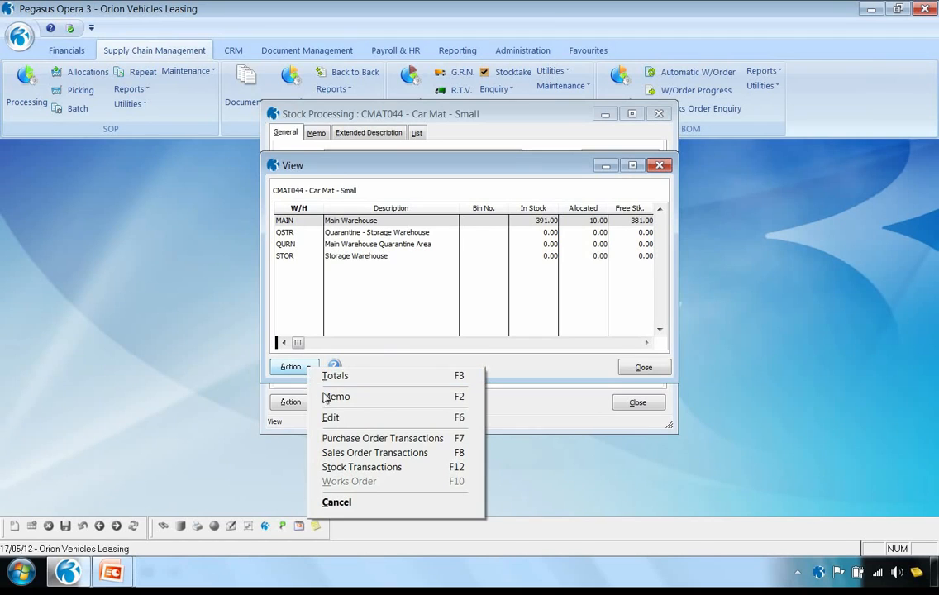
{"action": "left_click", "coordinate": [355, 438]}
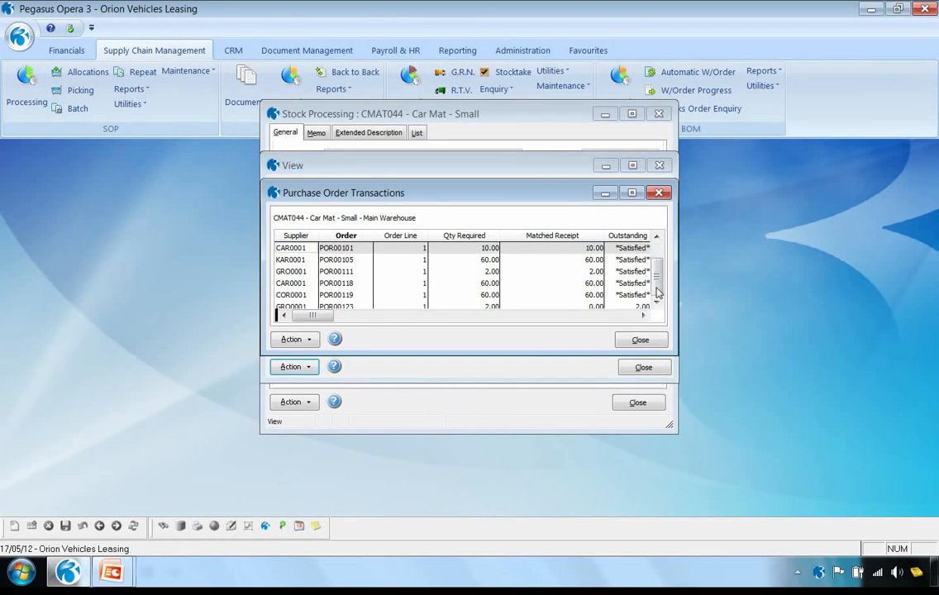
{"action": "scroll", "coordinate": [652, 277], "scroll_direction": "down", "scroll_amount": 1}
{"action": "left_click", "coordinate": [641, 340]}
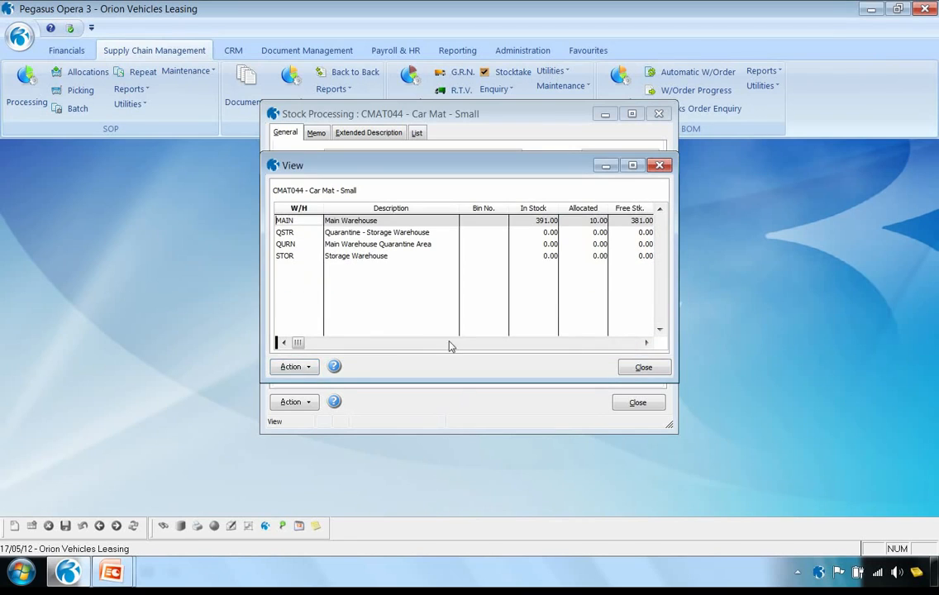
View Car Mat - Small's sales order transactions for the Main Warehouse, then close them and the warehouse stock view
{"action": "left_click", "coordinate": [293, 366]}
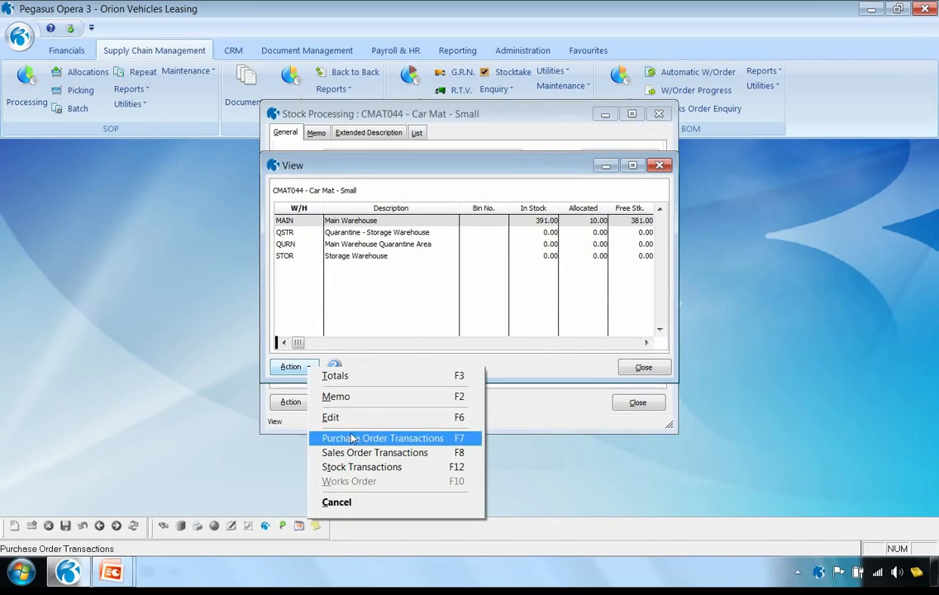
{"action": "left_click", "coordinate": [397, 453]}
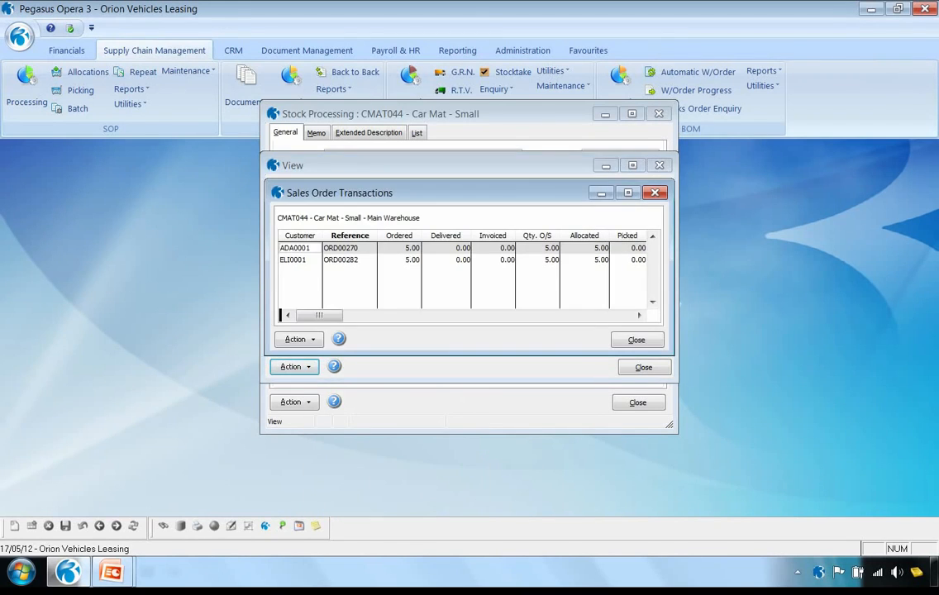
{"action": "left_click", "coordinate": [636, 340]}
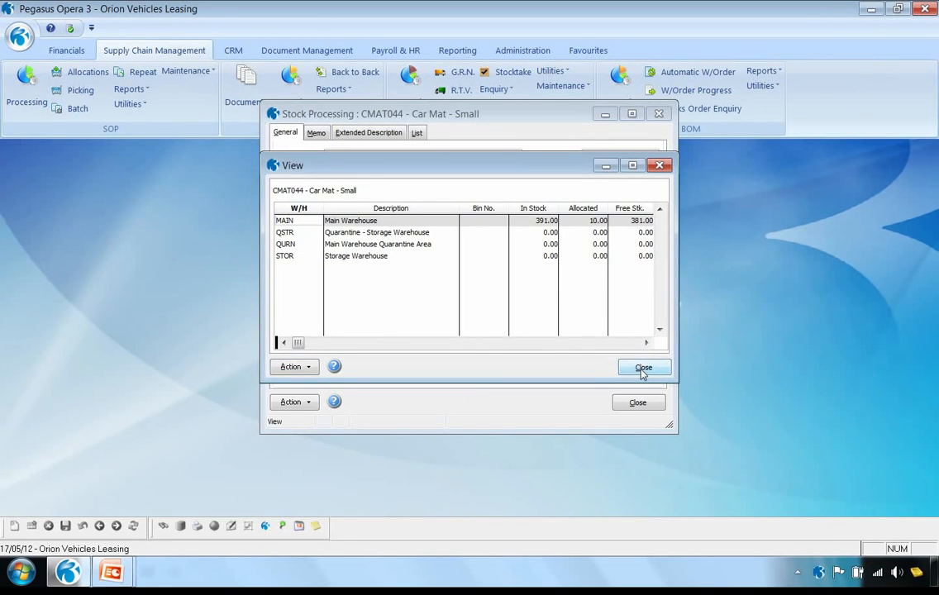
{"action": "left_click", "coordinate": [643, 369]}
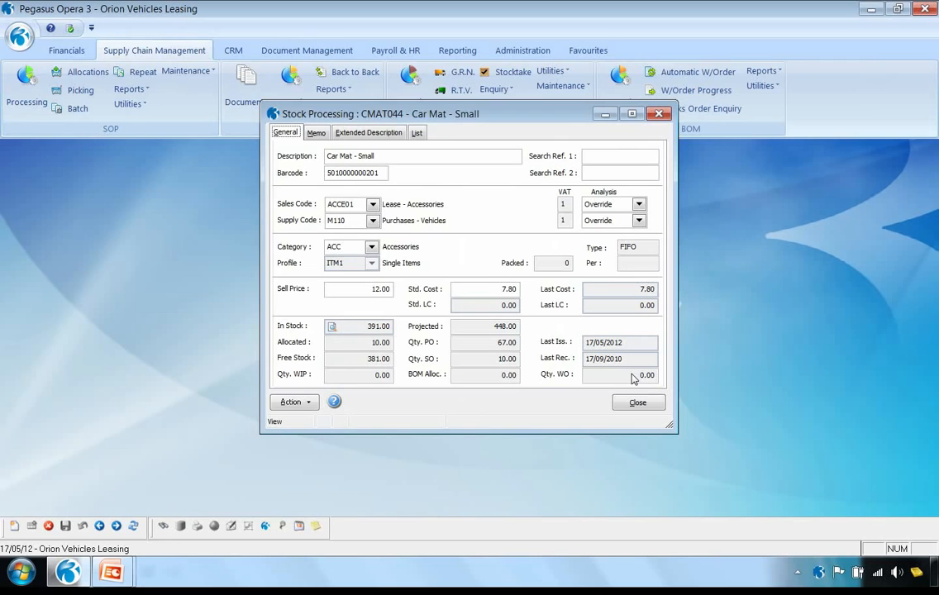
Review the weight, superseding and stock status options of Car Mat - Small, then cancel out of them
{"action": "left_click", "coordinate": [301, 402]}
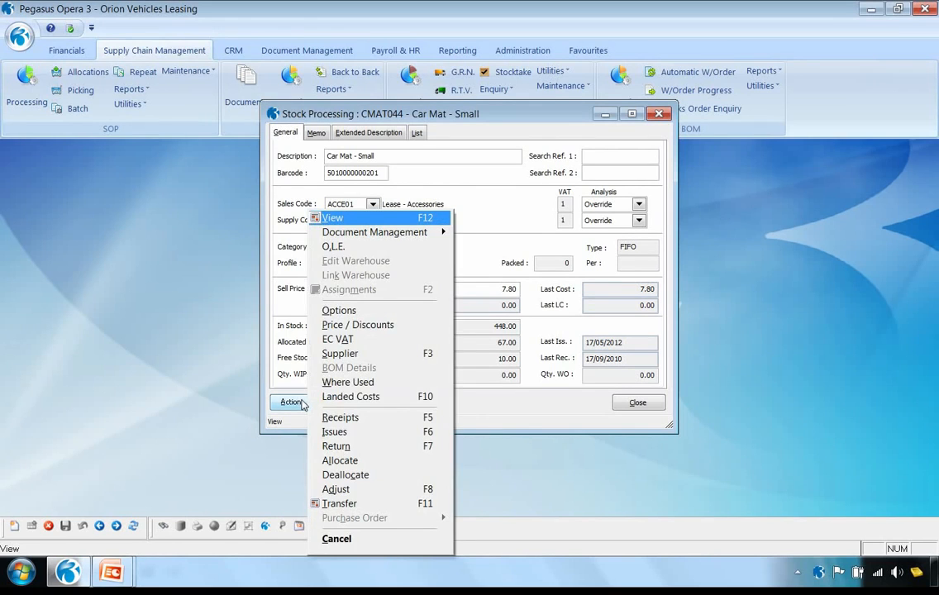
{"action": "left_click", "coordinate": [357, 309]}
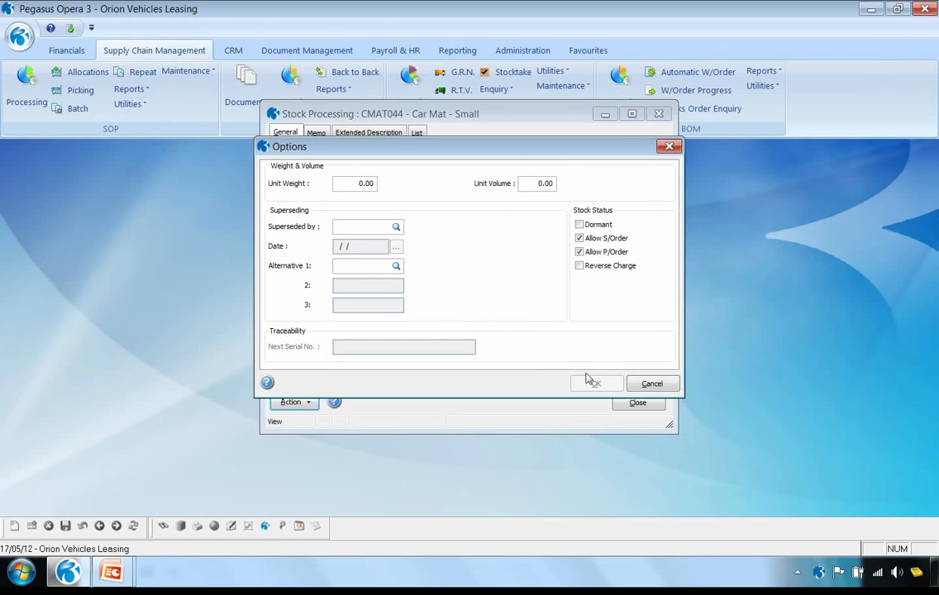
{"action": "left_click", "coordinate": [650, 384]}
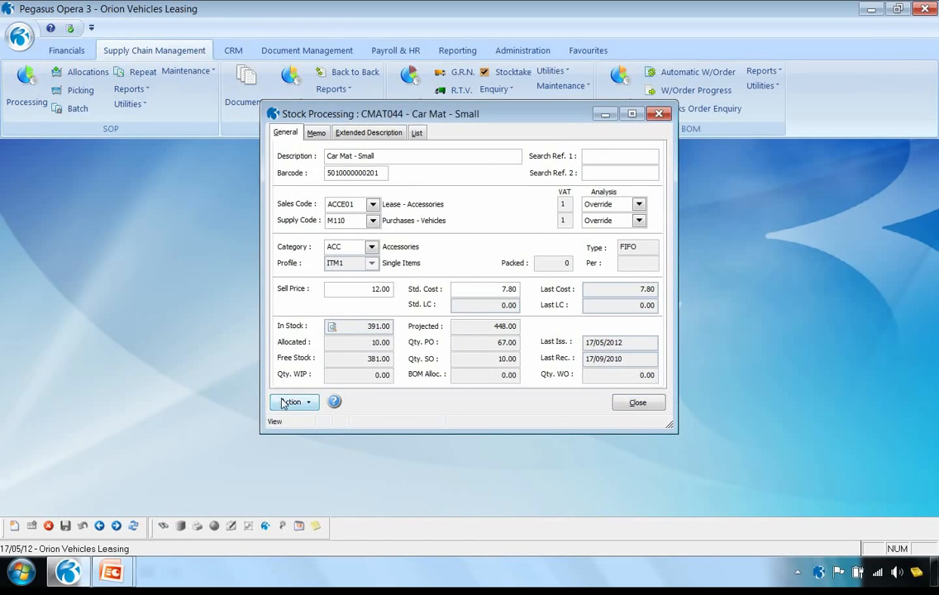
View the supplier records for Car Mat - Small, including the W H Grosse Limited entry, then close them
{"action": "left_click", "coordinate": [281, 402]}
{"action": "left_click", "coordinate": [339, 353]}
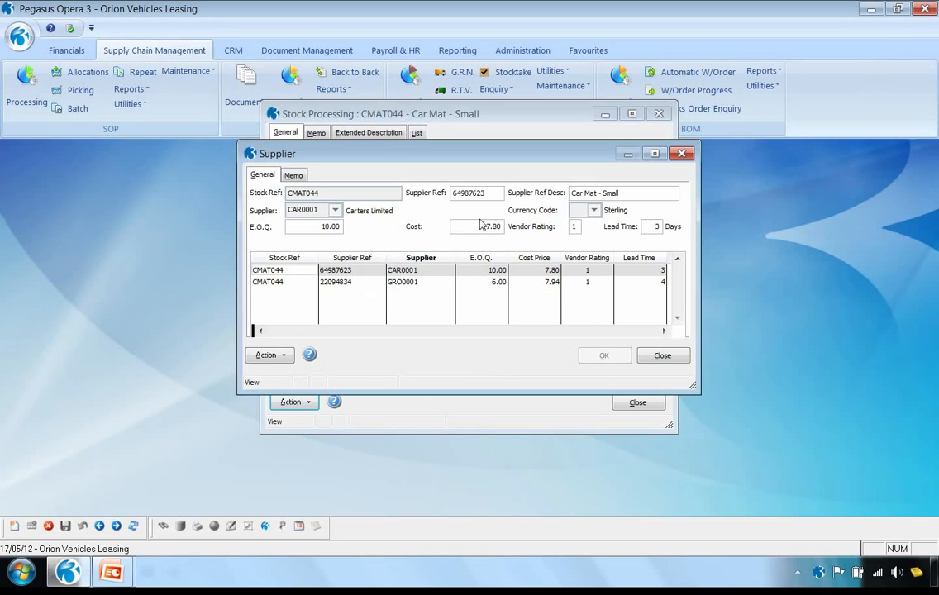
{"action": "left_click", "coordinate": [339, 282]}
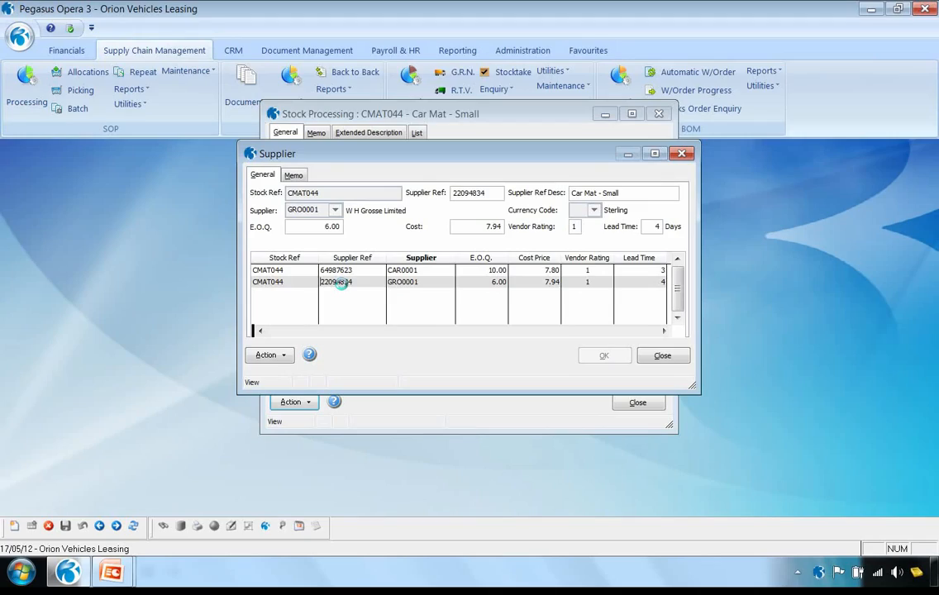
{"action": "left_click", "coordinate": [662, 356]}
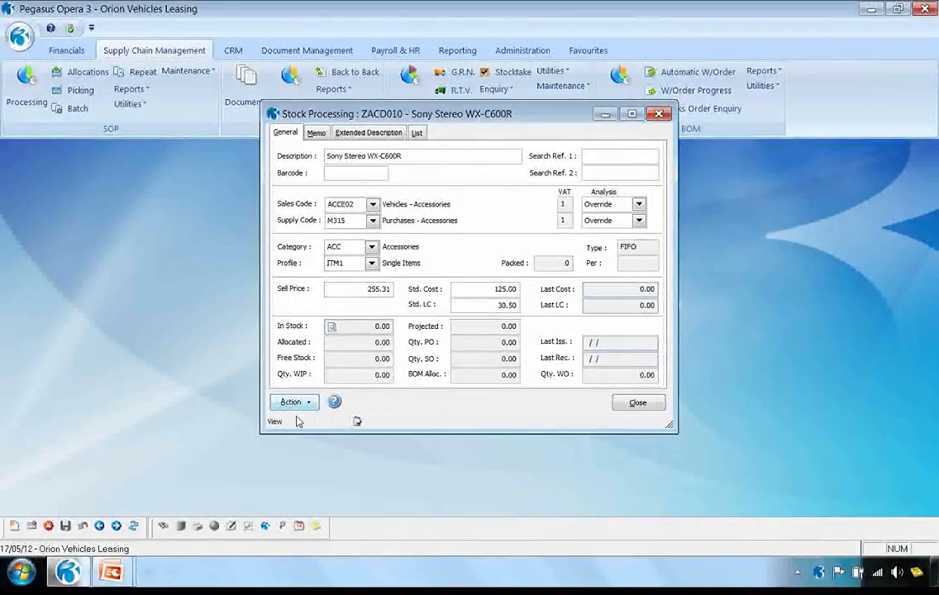
Examine the air transport, insurance and anti dumping duty landed costs of the Sony Stereo WX-C600R, then close them
{"action": "left_click", "coordinate": [289, 402]}
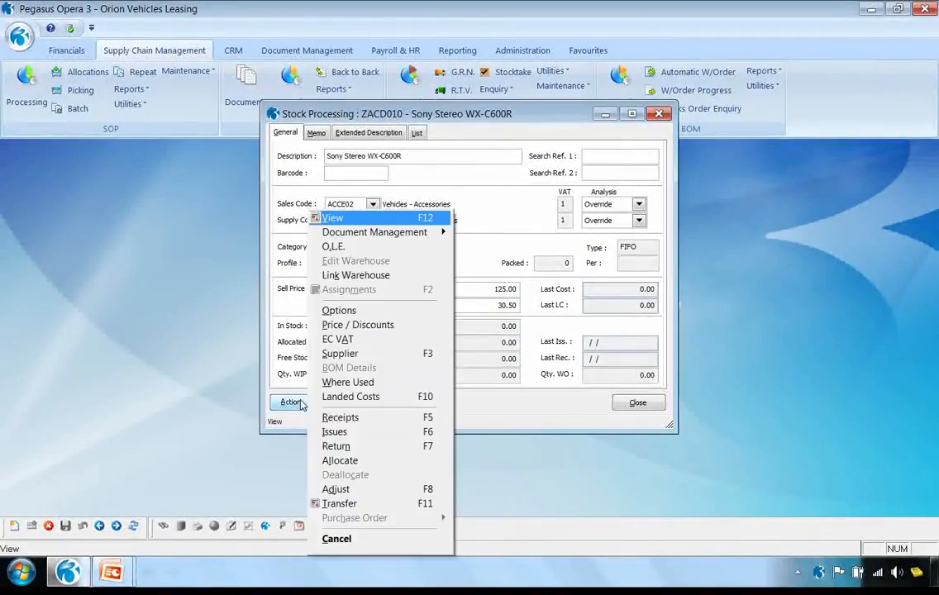
{"action": "left_click", "coordinate": [382, 398]}
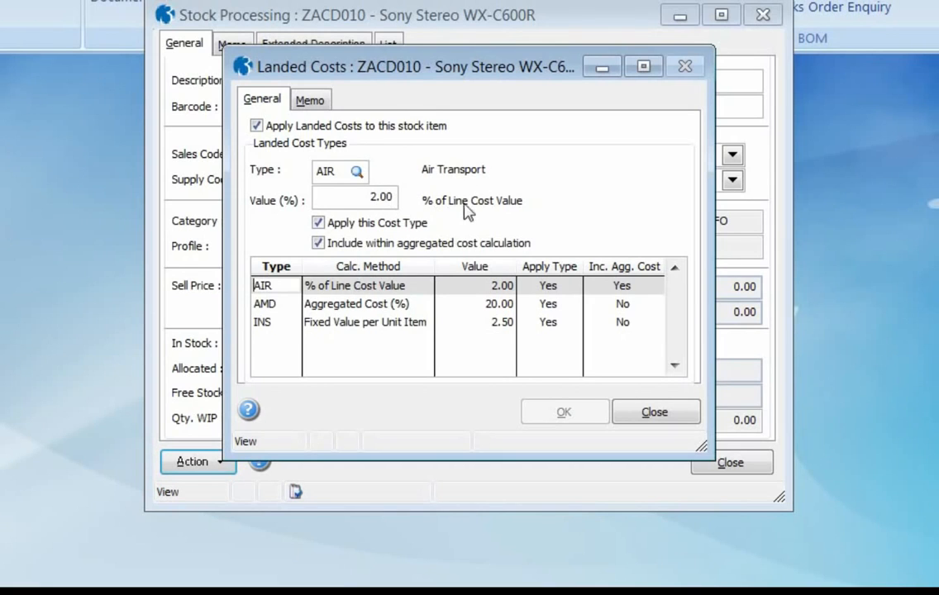
{"action": "left_click", "coordinate": [379, 323]}
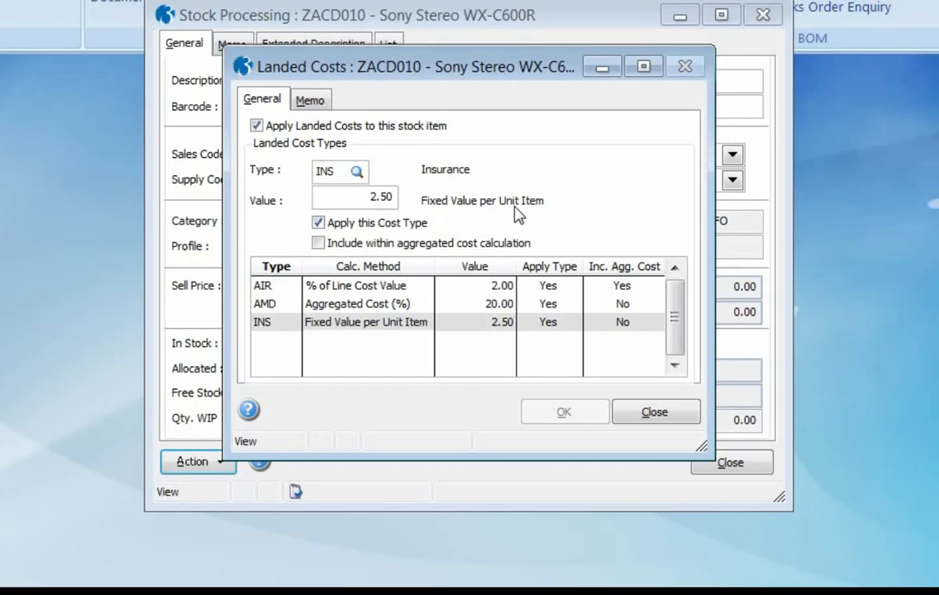
{"action": "left_click", "coordinate": [354, 305]}
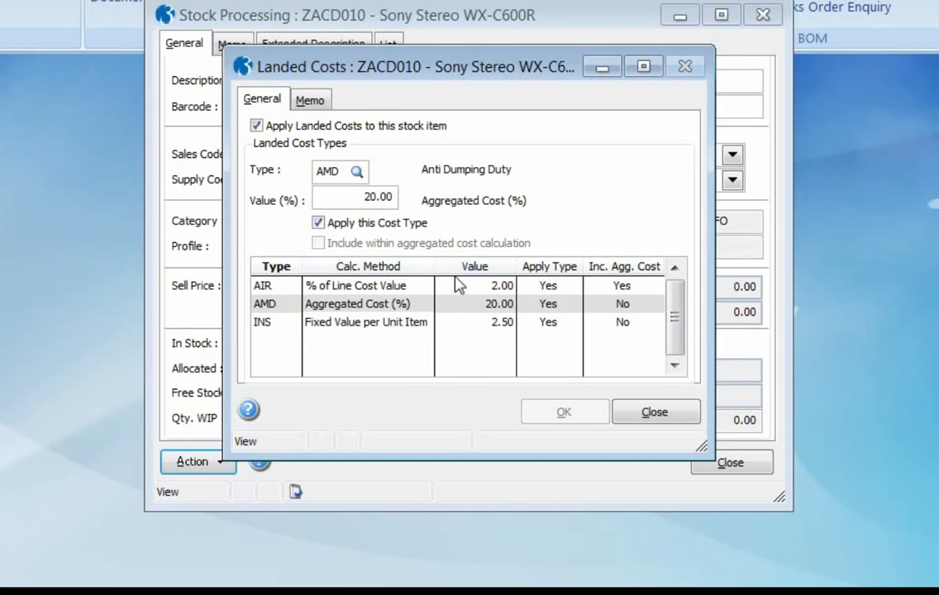
{"action": "left_click", "coordinate": [655, 412]}
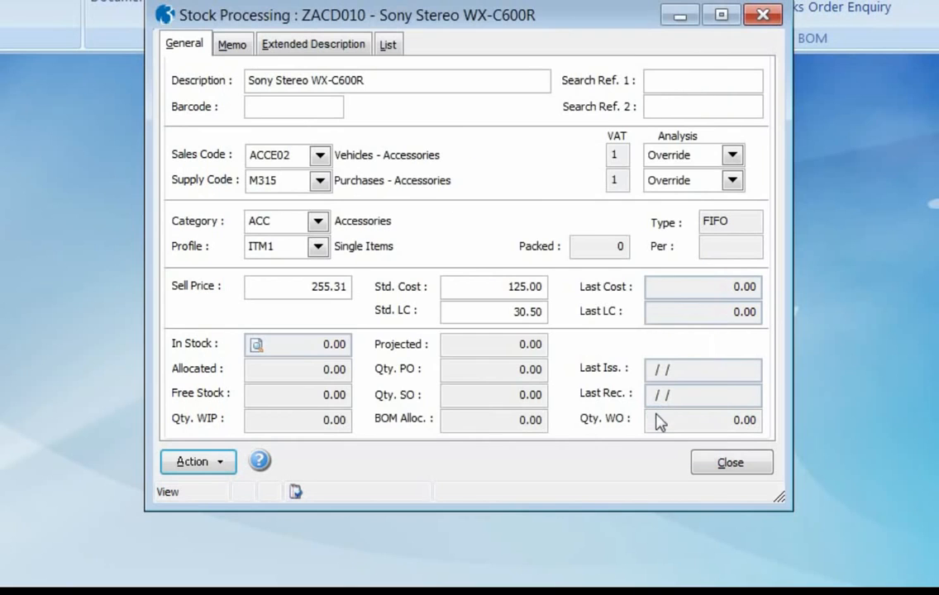
Check the Sony Stereo WX-C600R's standard cost and standard landed cost, then close Stock Processing
{"action": "left_click", "coordinate": [502, 311]}
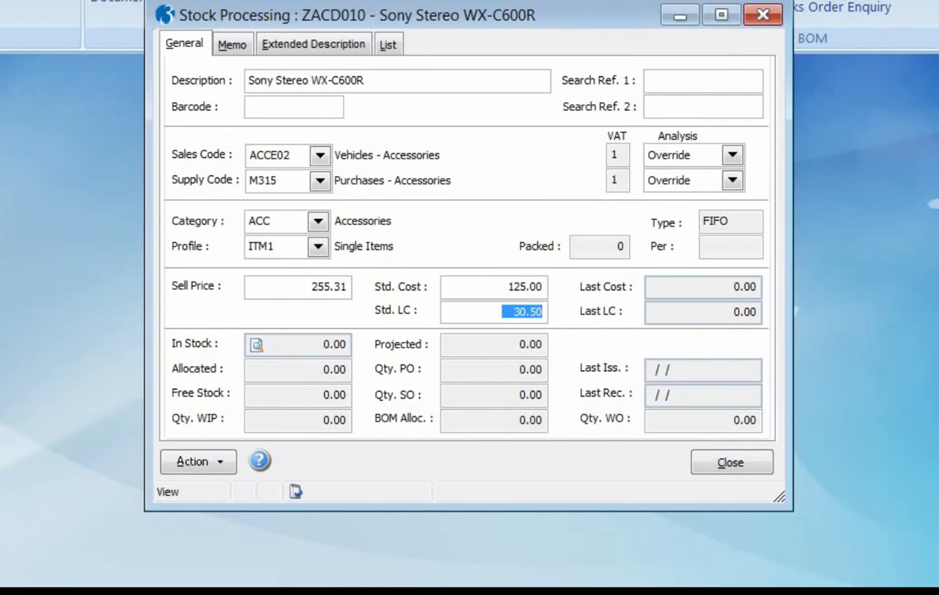
{"action": "left_click", "coordinate": [500, 290]}
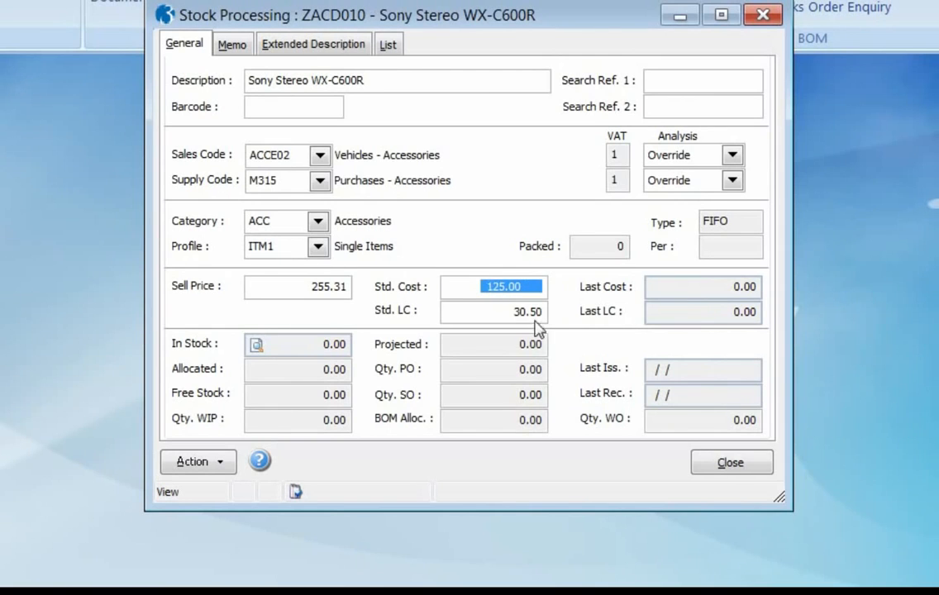
{"action": "left_click", "coordinate": [502, 311]}
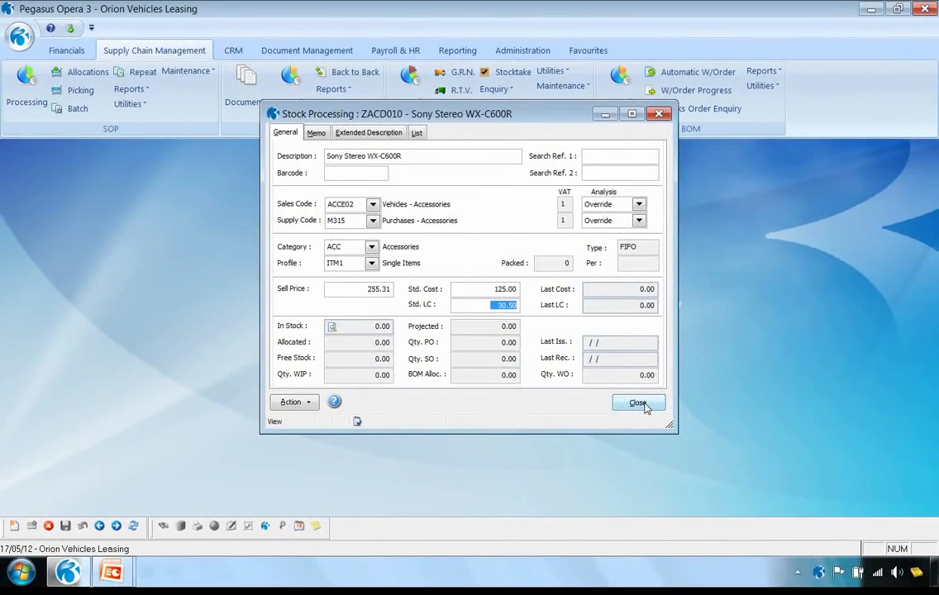
{"action": "left_click", "coordinate": [638, 403]}
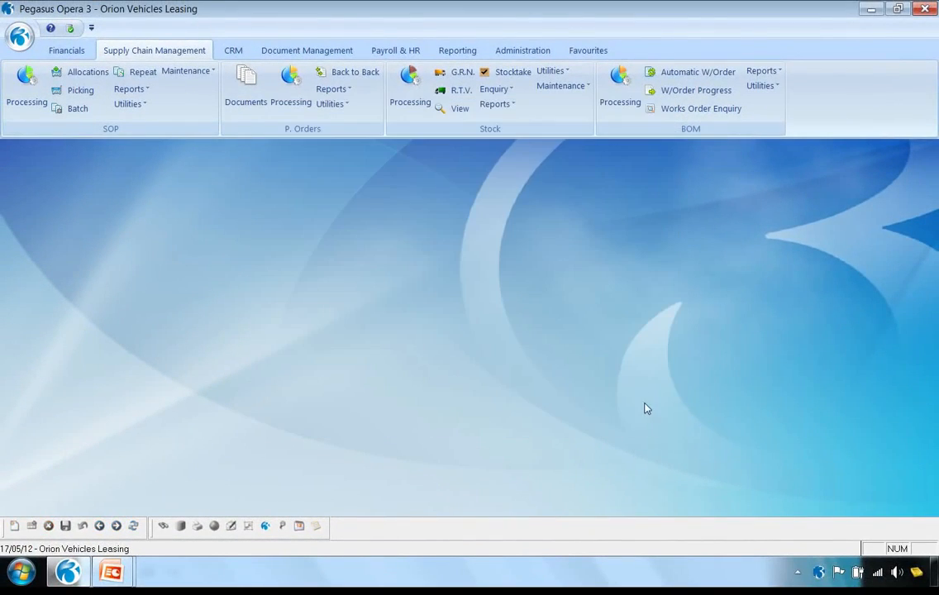
Open Global Price Changes for stock and review the Price list, Warehouse and Supplier file choices, leaving Supplier selected
{"action": "left_click", "coordinate": [566, 72]}
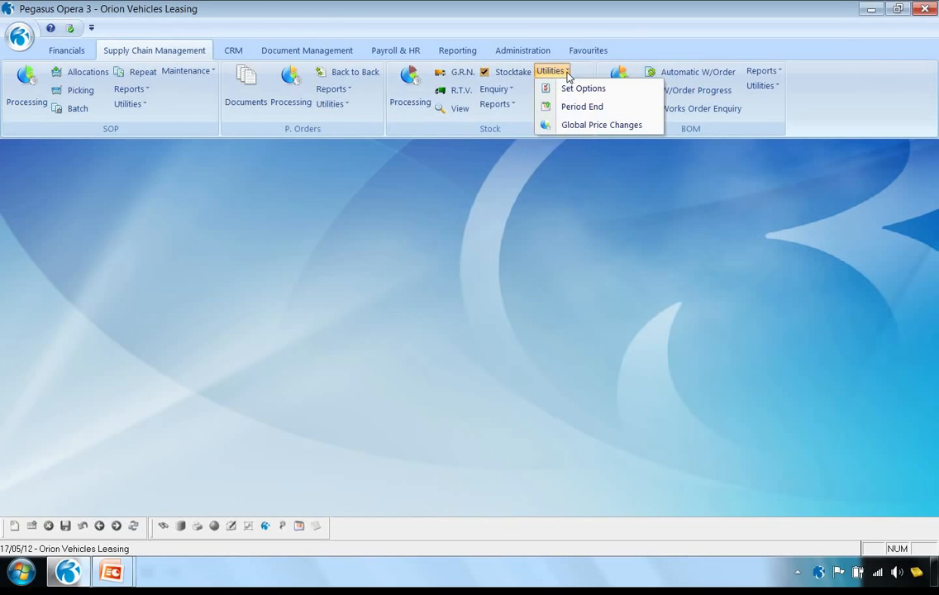
{"action": "left_click", "coordinate": [579, 126]}
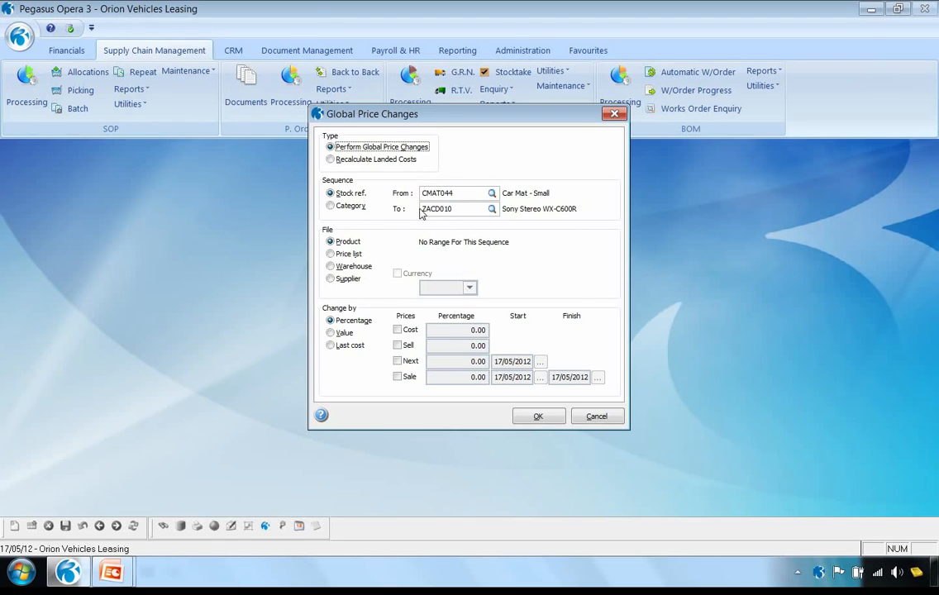
{"action": "left_click", "coordinate": [331, 254]}
{"action": "left_click", "coordinate": [330, 266]}
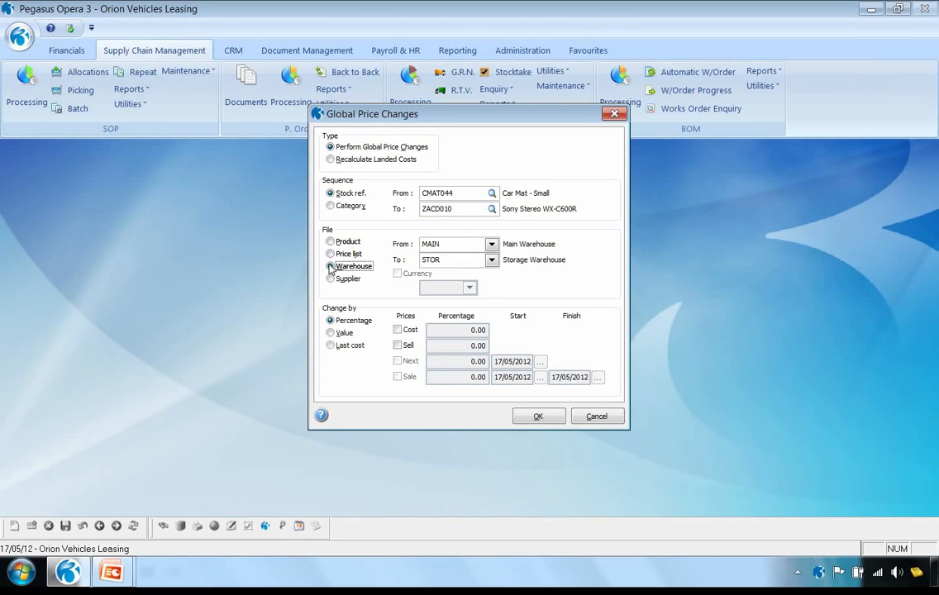
{"action": "left_click", "coordinate": [331, 278]}
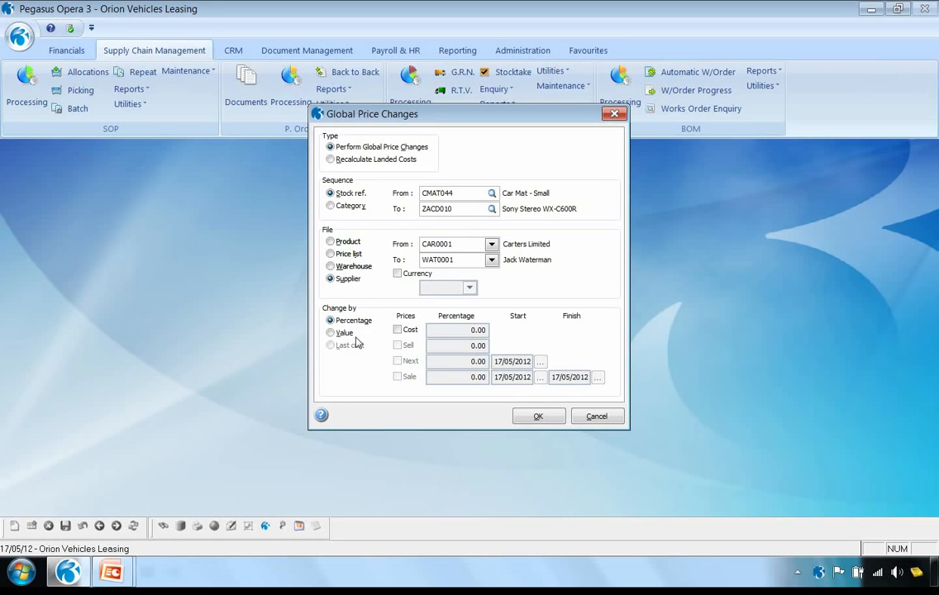
Close Global Price Changes, review the transaction actions available for Car Mat - Small in Stock Processing, then close the stock record
{"action": "left_click", "coordinate": [552, 416]}
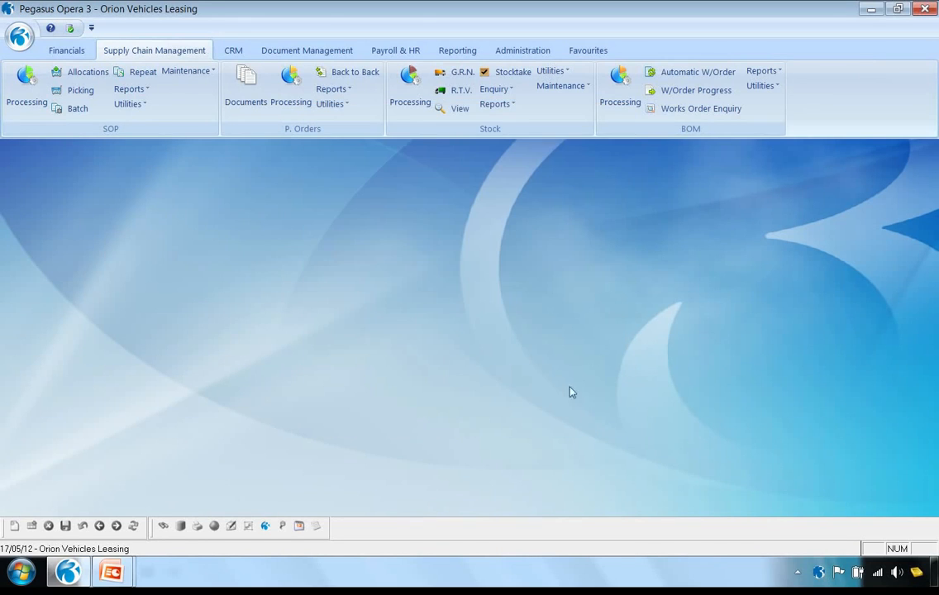
{"action": "left_click", "coordinate": [410, 98]}
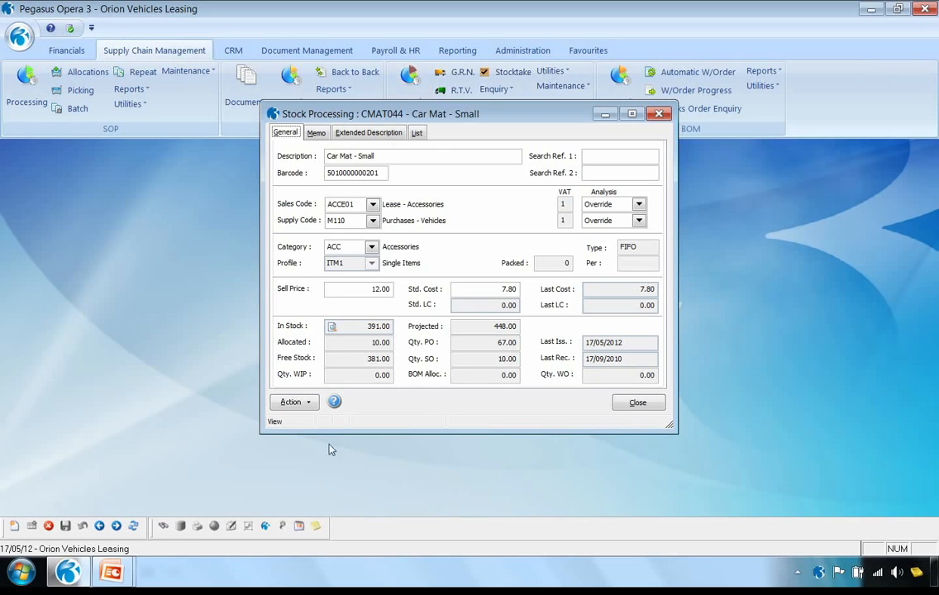
{"action": "left_click", "coordinate": [303, 402]}
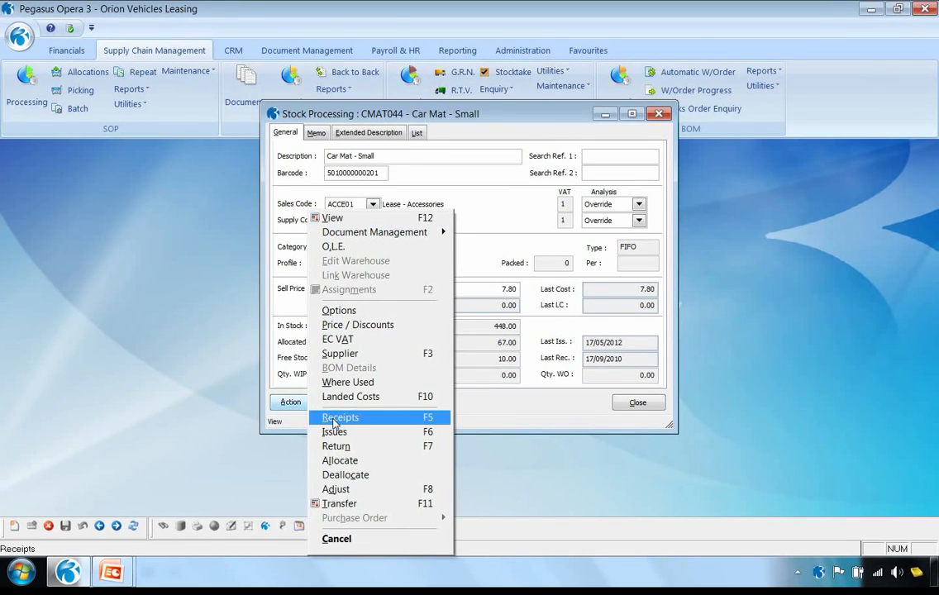
{"action": "left_click", "coordinate": [633, 405]}
{"action": "left_click", "coordinate": [637, 403]}
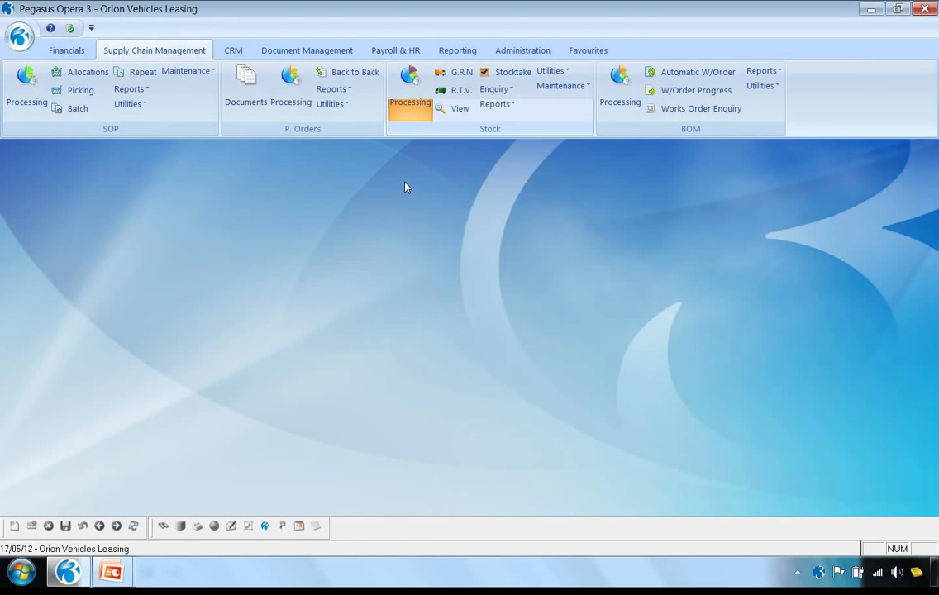
Start a new goods received note with delivery reference DN1001 and open its details without picking from purchase orders
{"action": "left_click", "coordinate": [459, 76]}
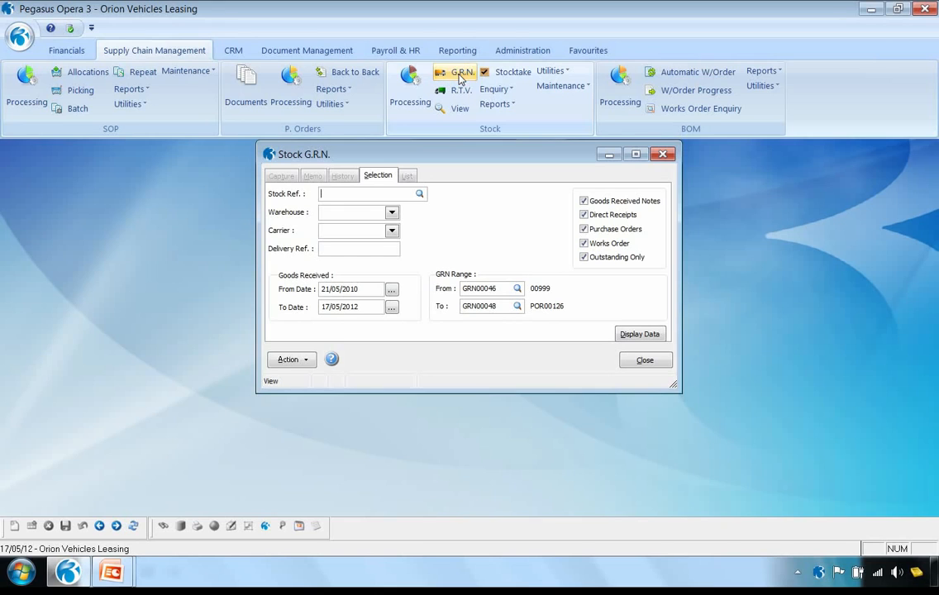
{"action": "left_click", "coordinate": [644, 334]}
{"action": "left_click", "coordinate": [14, 526]}
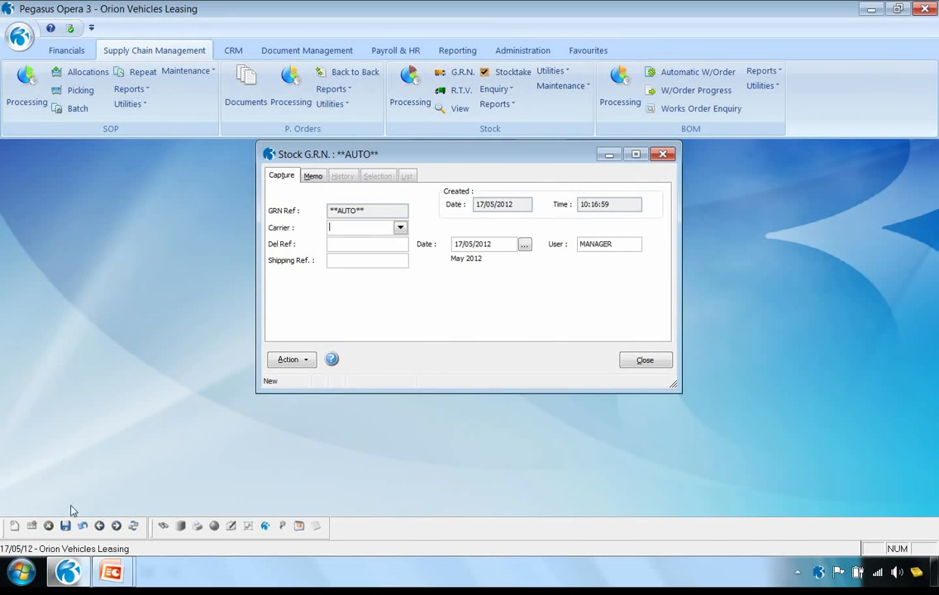
{"action": "left_click", "coordinate": [344, 244]}
{"action": "type", "text": "DN1001"}
{"action": "left_click", "coordinate": [306, 362]}
{"action": "left_click", "coordinate": [330, 369]}
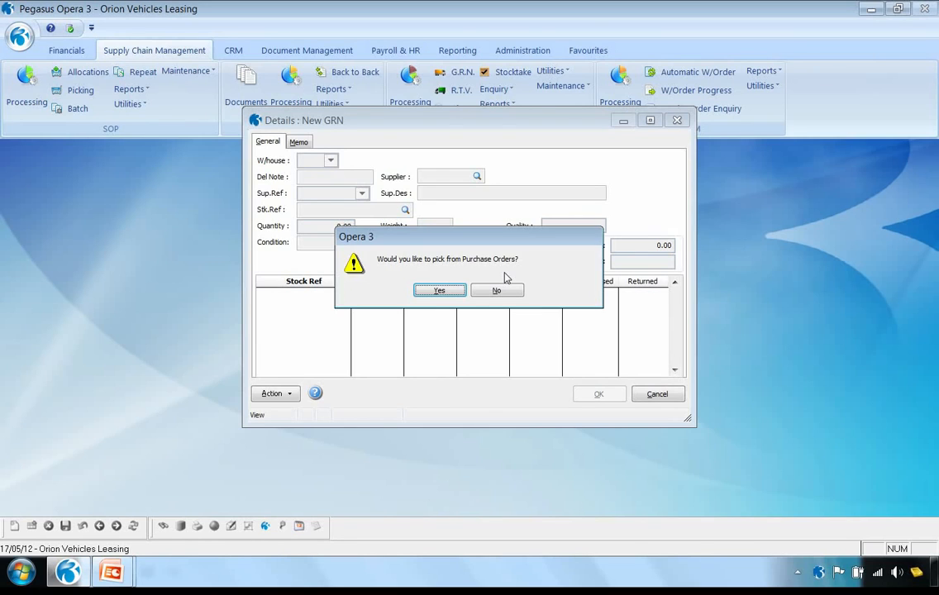
{"action": "left_click", "coordinate": [497, 291]}
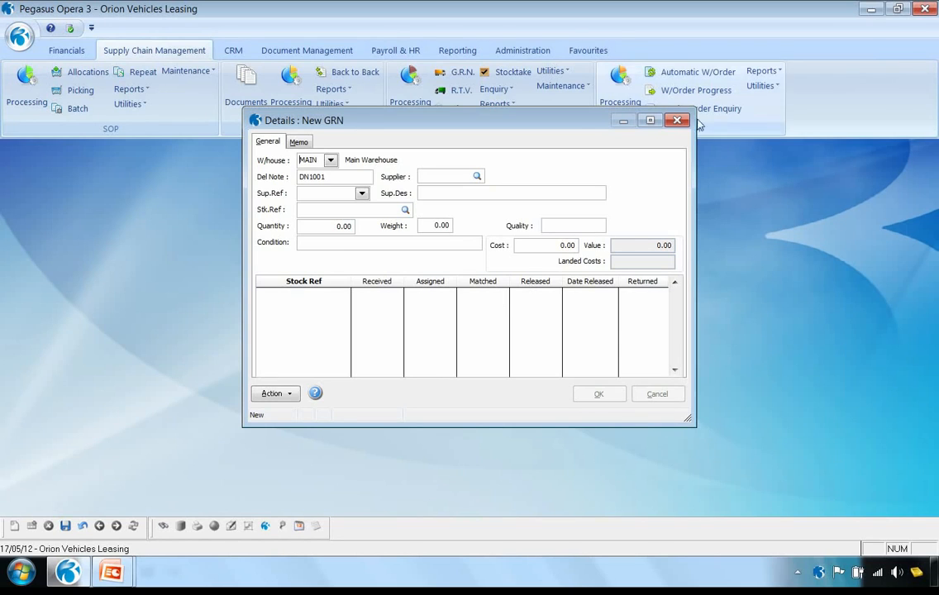
Discard the new goods received note's details and close Stock G.R.N. without saving
{"action": "left_click", "coordinate": [80, 529]}
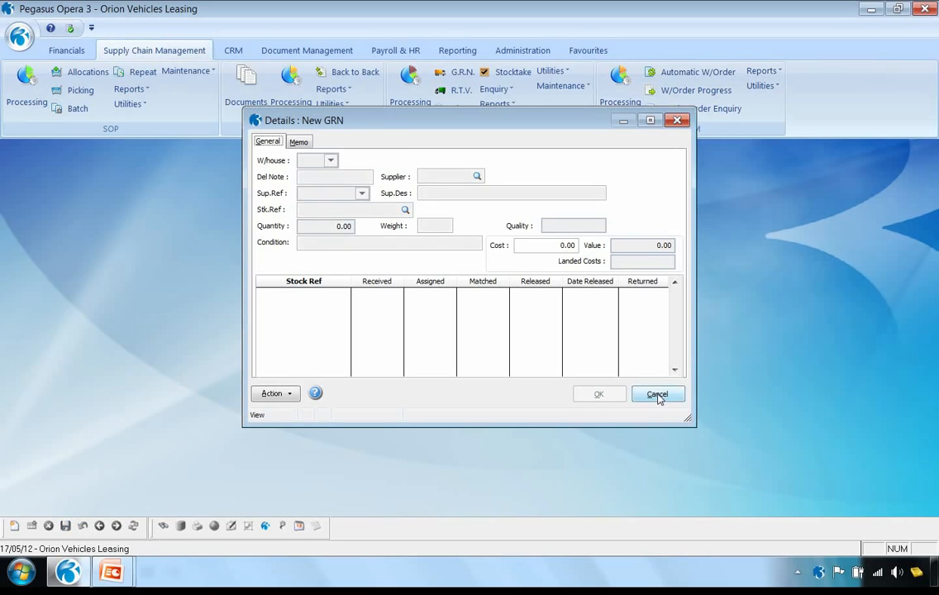
{"action": "left_click", "coordinate": [657, 393]}
{"action": "left_click", "coordinate": [544, 347]}
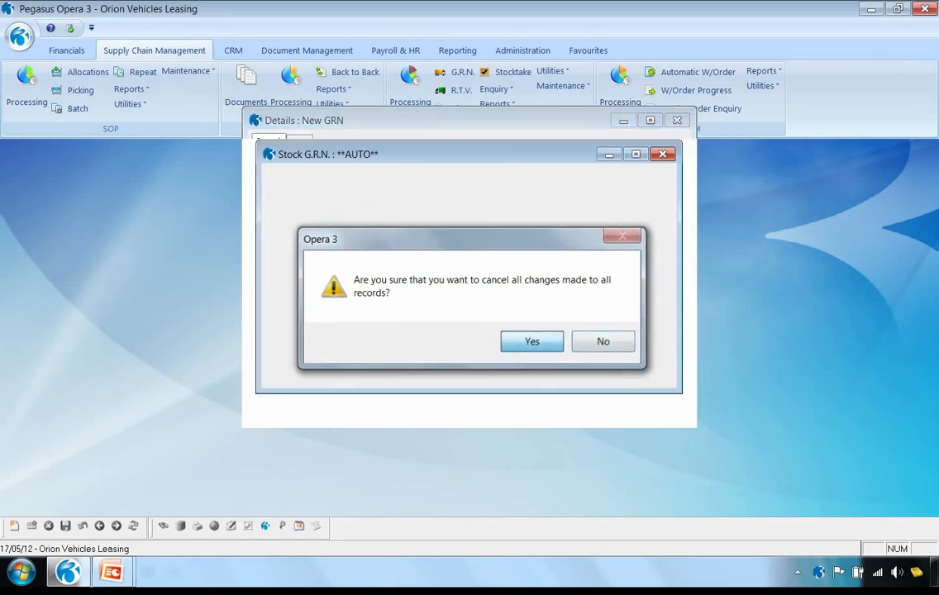
{"action": "left_click", "coordinate": [632, 361]}
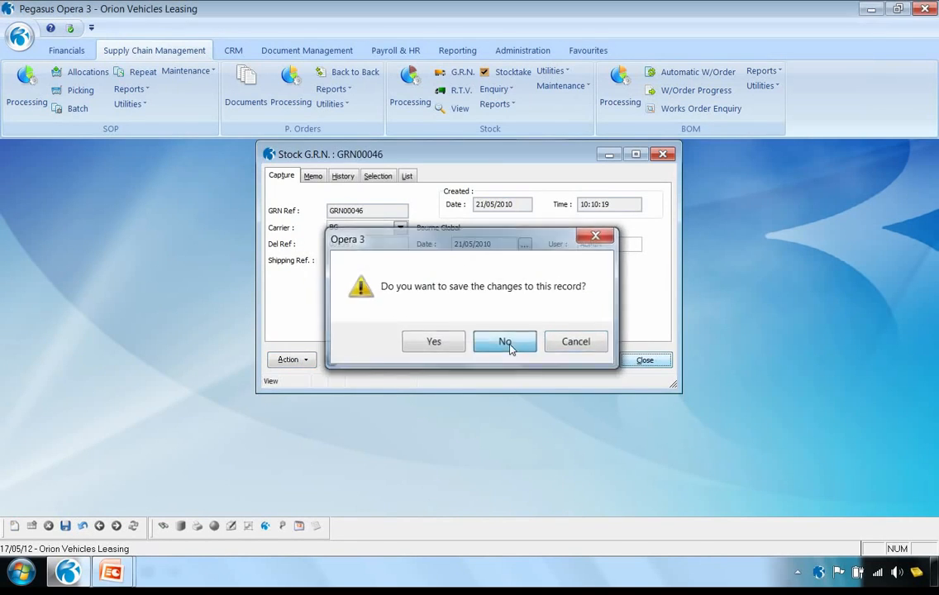
{"action": "left_click", "coordinate": [509, 346]}
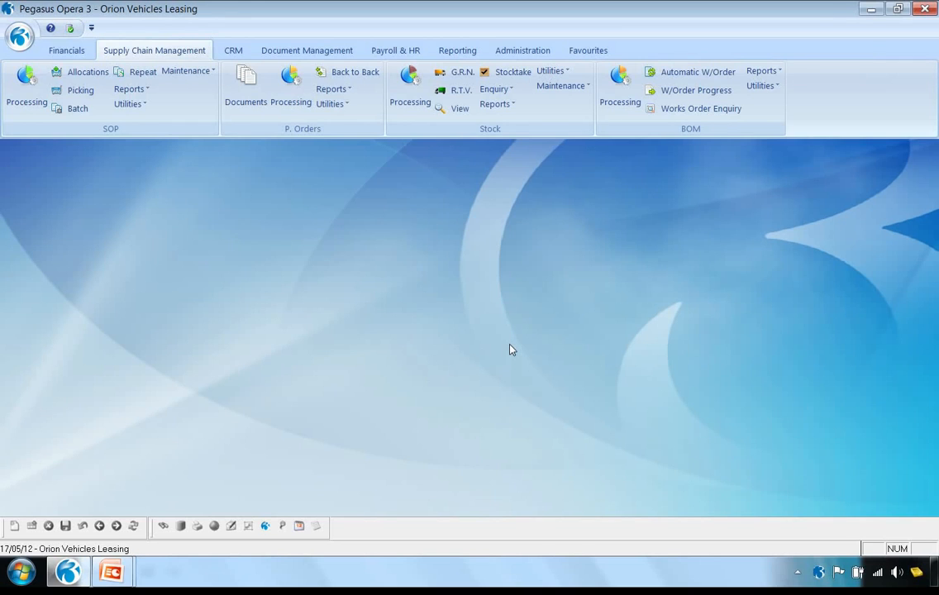
Open BOM Processing and review the actions available for the Entertainment Package - With Phone assembly
{"action": "left_click", "coordinate": [623, 89]}
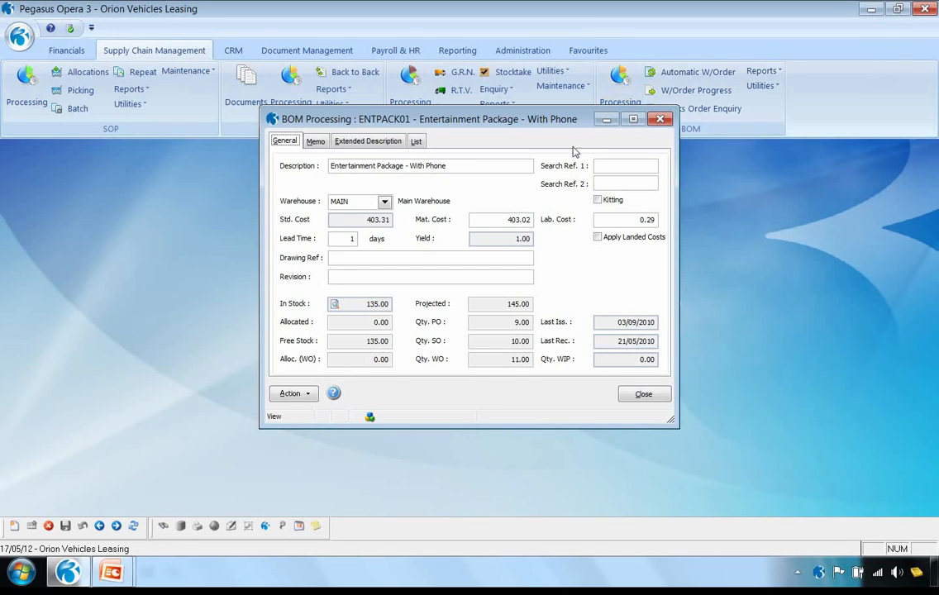
{"action": "left_click", "coordinate": [291, 394]}
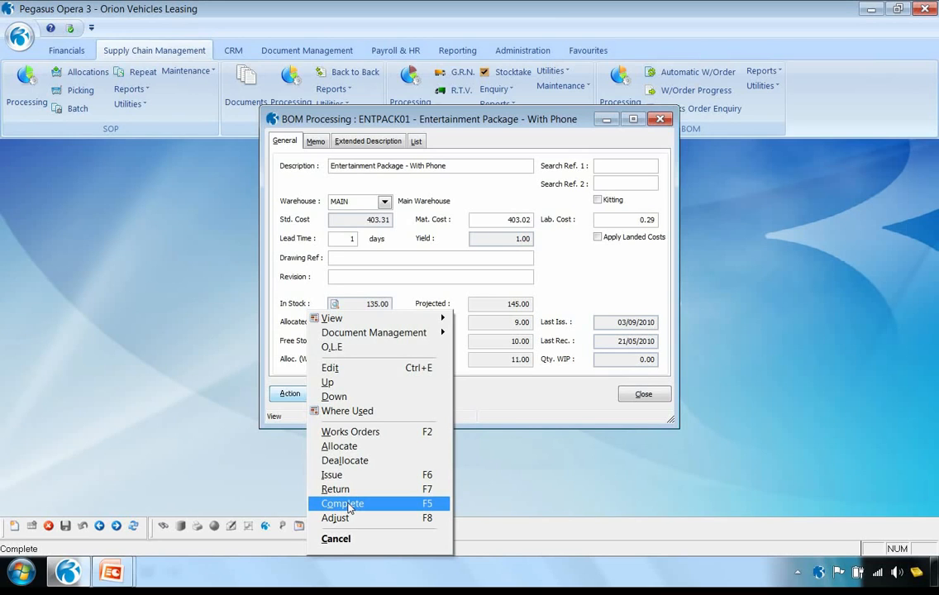
{"action": "left_click", "coordinate": [487, 488]}
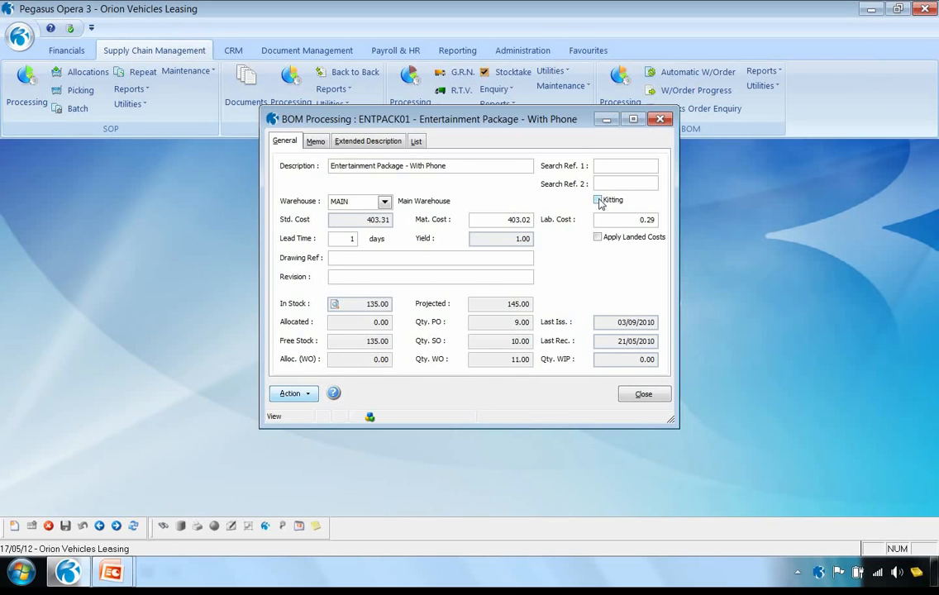
Open the Roadside Assist Pack assembly, view its components and examine the parts within the Maintenance Kit
{"action": "left_click", "coordinate": [416, 142]}
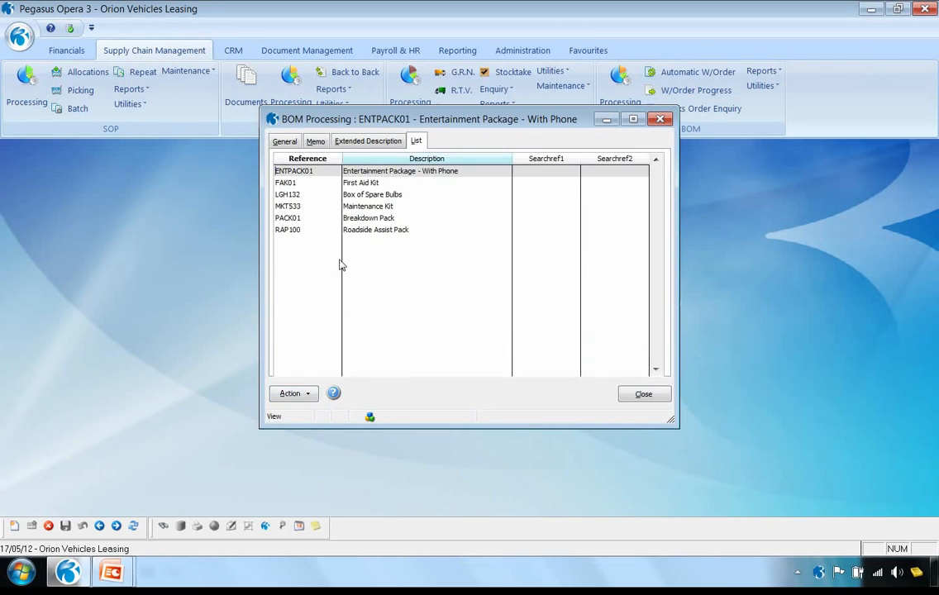
{"action": "double_click", "coordinate": [296, 231]}
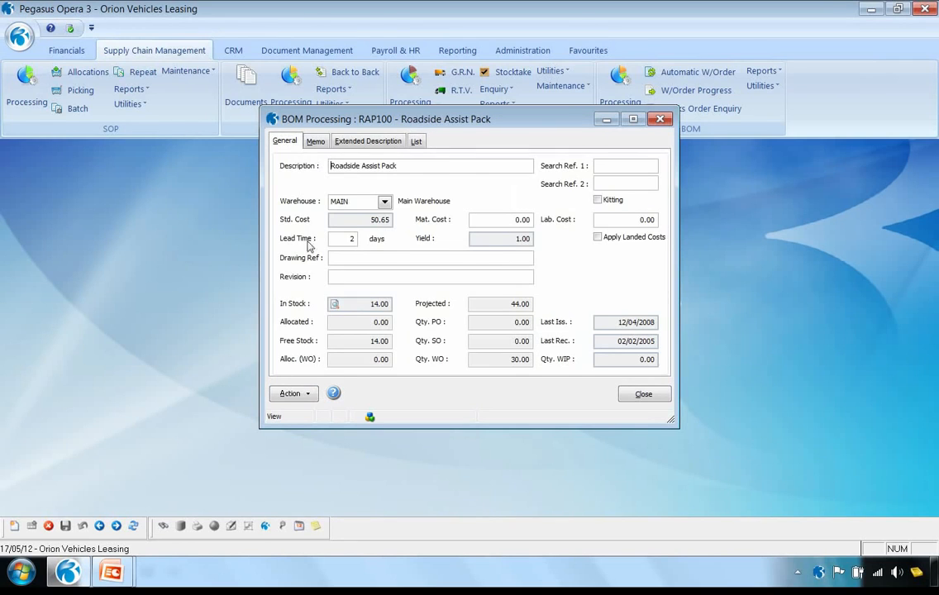
{"action": "left_click", "coordinate": [298, 394]}
{"action": "mouse_move", "coordinate": [318, 318]}
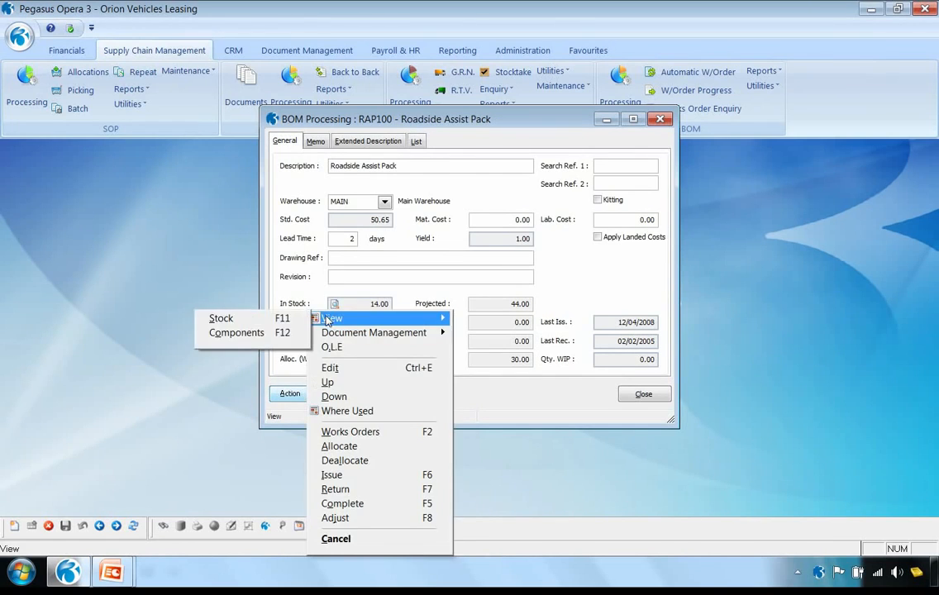
{"action": "left_click", "coordinate": [295, 331]}
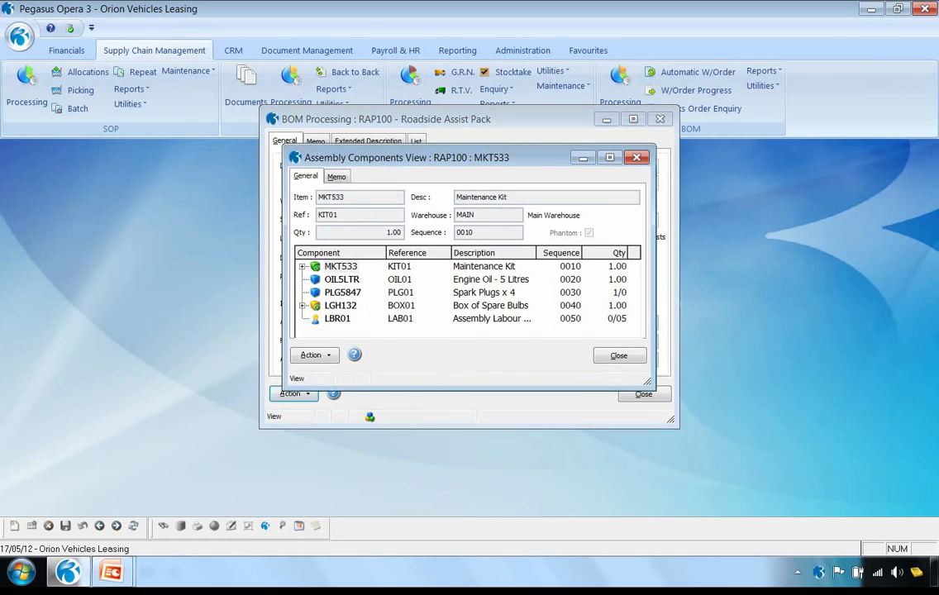
{"action": "left_click", "coordinate": [302, 266]}
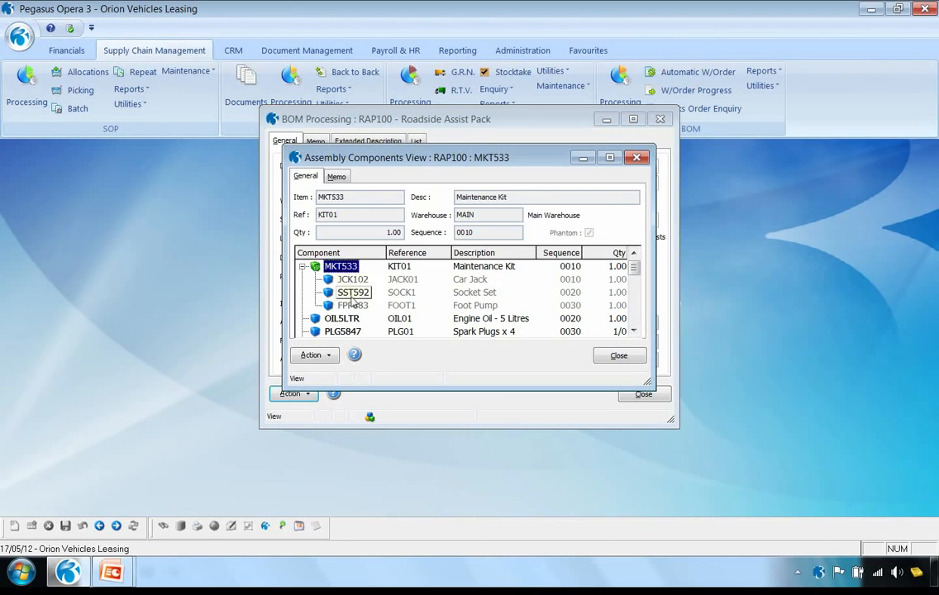
{"action": "left_click", "coordinate": [303, 267]}
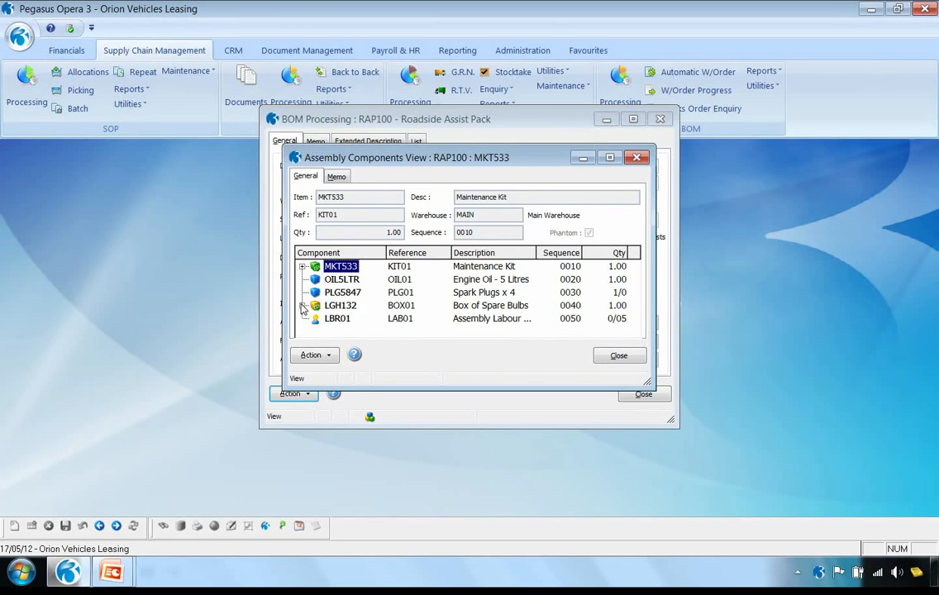
Examine the contents of the Box of Spare Bulbs and the Assembly Labour Cost line, then close the components view
{"action": "left_click", "coordinate": [303, 306]}
{"action": "left_click", "coordinate": [633, 332]}
{"action": "left_click", "coordinate": [633, 331]}
{"action": "left_click", "coordinate": [634, 332]}
{"action": "left_click", "coordinate": [633, 331]}
{"action": "left_click", "coordinate": [634, 332]}
{"action": "left_click", "coordinate": [634, 331]}
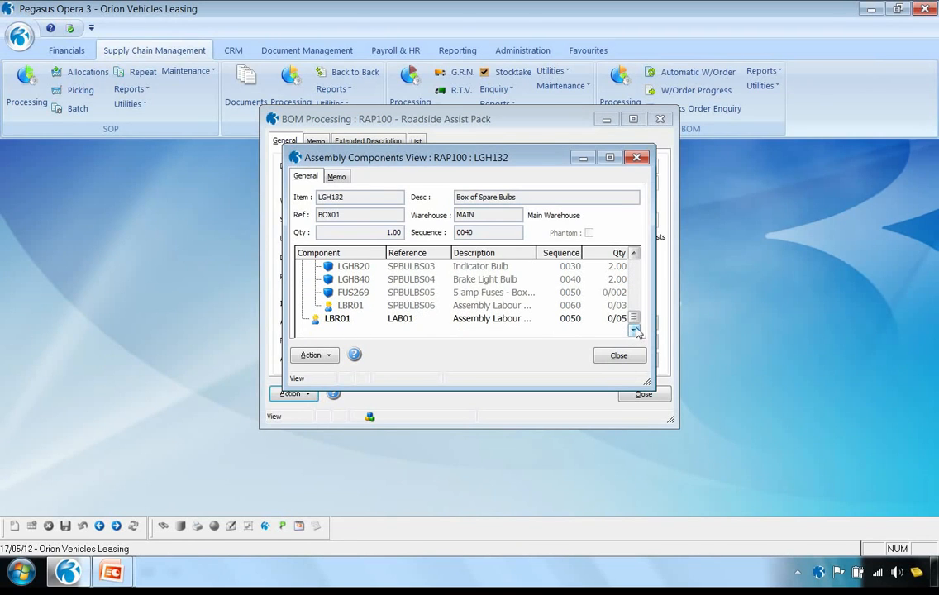
{"action": "left_click", "coordinate": [634, 253]}
{"action": "left_click", "coordinate": [634, 254]}
{"action": "left_click", "coordinate": [634, 253]}
{"action": "left_click", "coordinate": [634, 254]}
{"action": "left_click", "coordinate": [634, 253]}
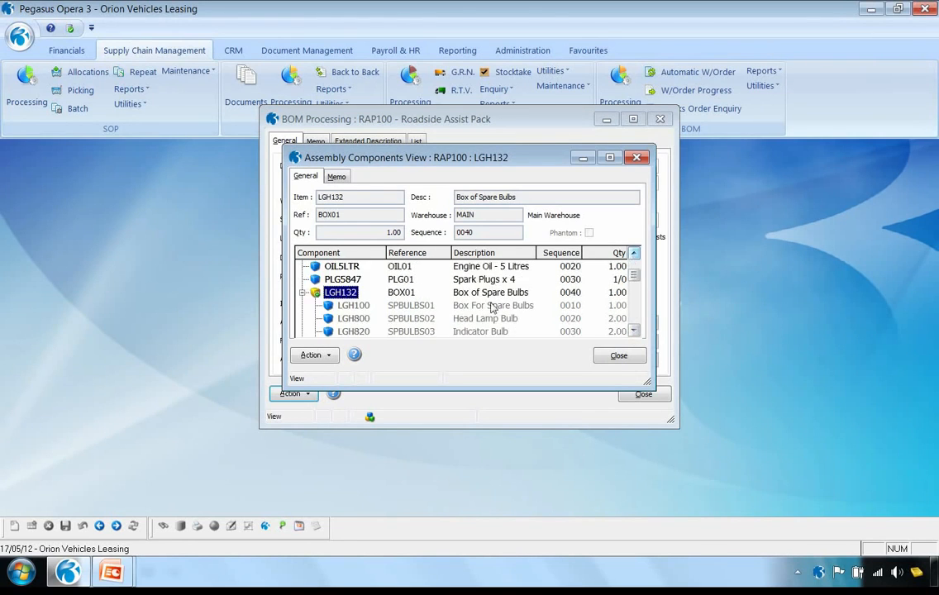
{"action": "left_click", "coordinate": [302, 293]}
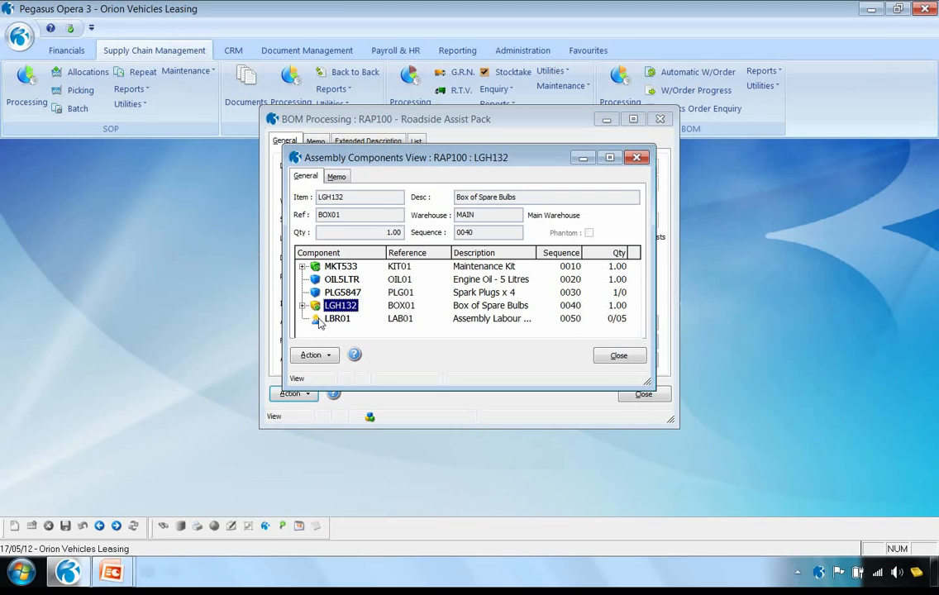
{"action": "left_click", "coordinate": [319, 319]}
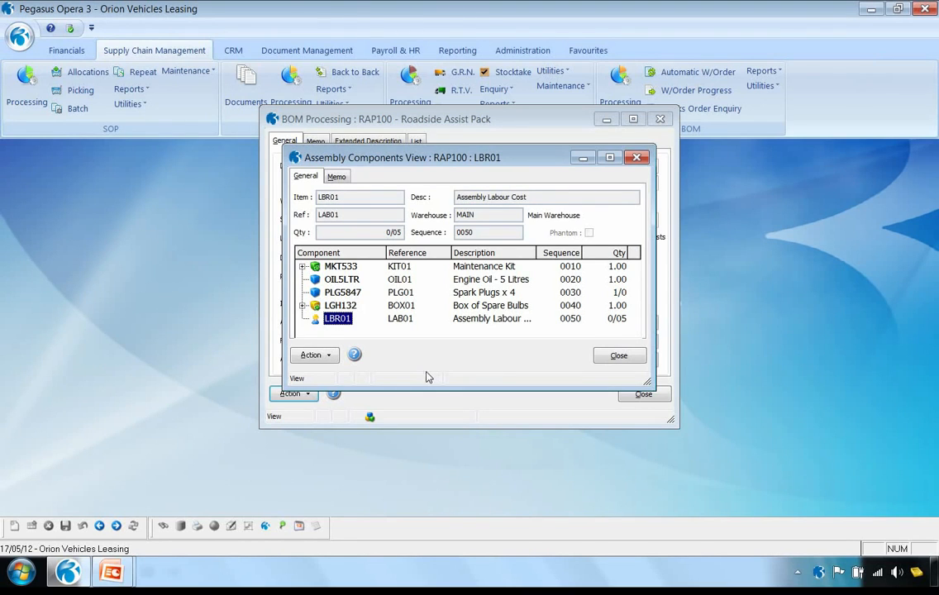
{"action": "left_click", "coordinate": [620, 356]}
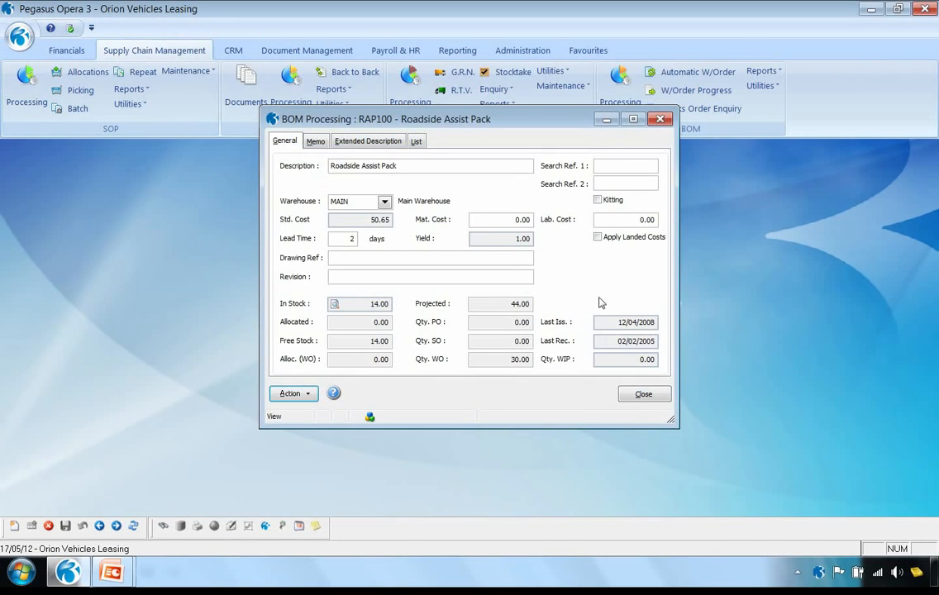
Enable Kitting for the Roadside Assist Pack and save the assembly
{"action": "left_click", "coordinate": [598, 200]}
{"action": "left_click", "coordinate": [65, 527]}
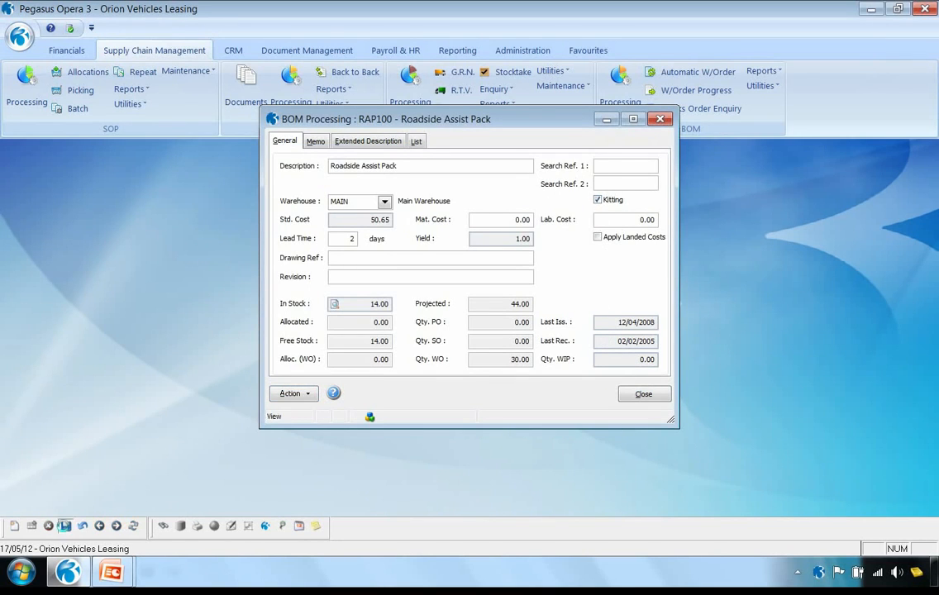
Start a new works order for the Roadside Assist Pack, with its document published to screen
{"action": "left_click", "coordinate": [305, 394]}
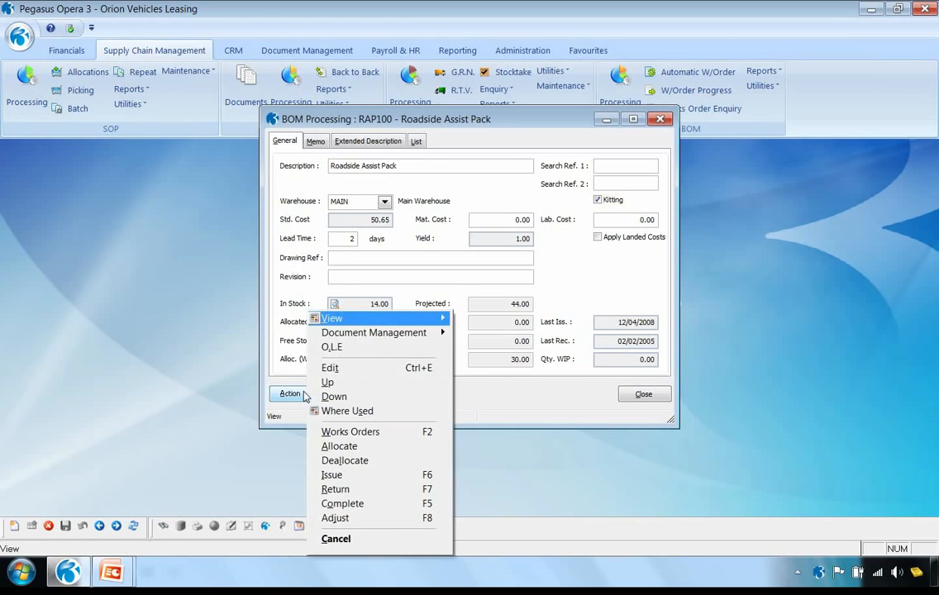
{"action": "left_click", "coordinate": [324, 431]}
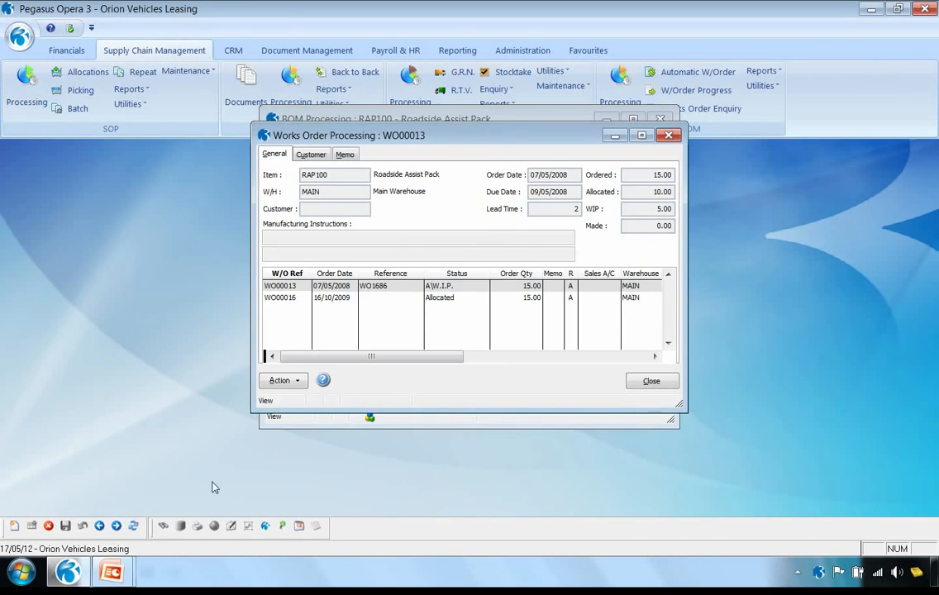
{"action": "left_click", "coordinate": [12, 525]}
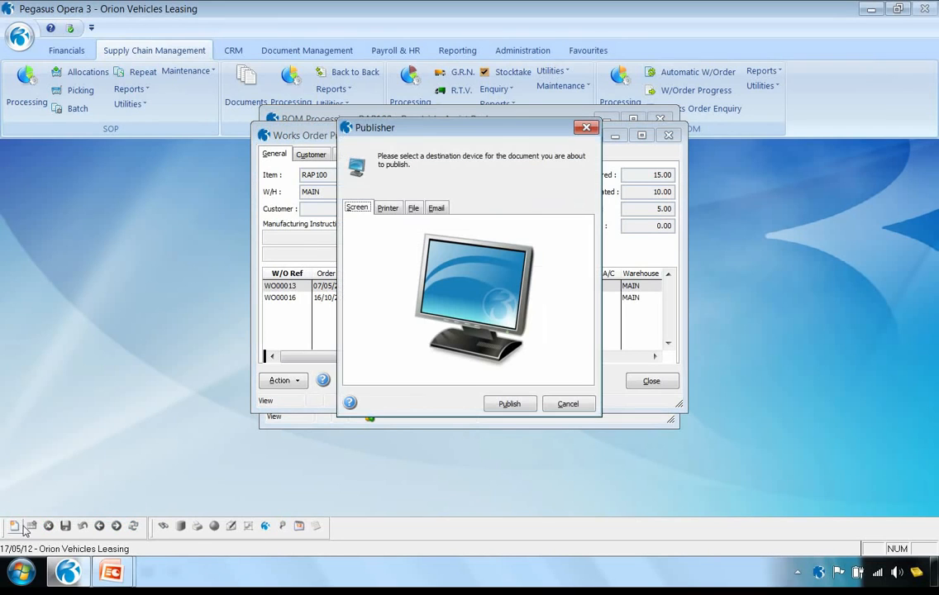
{"action": "left_click", "coordinate": [496, 405]}
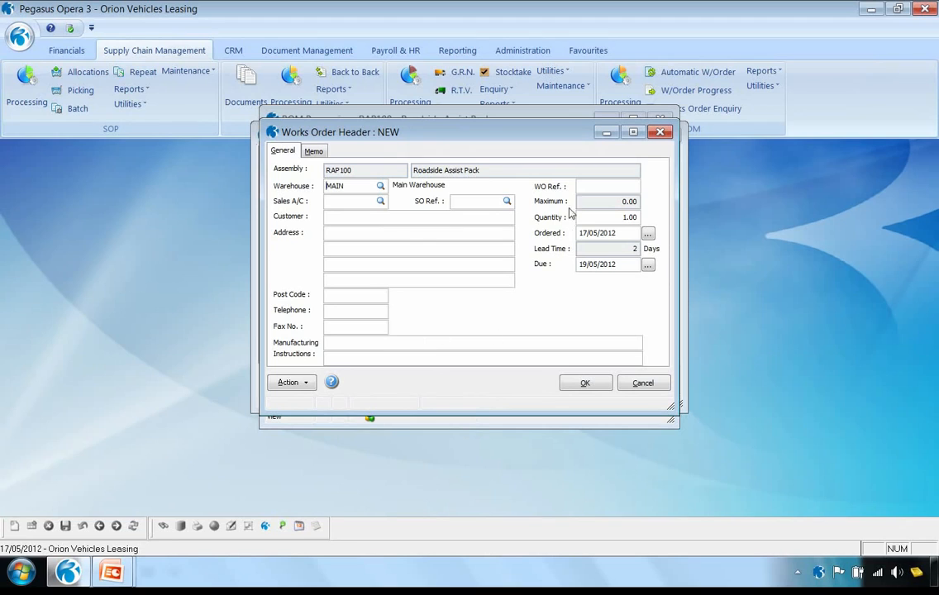
Enter the works order reference, set the quantity to 10, accept the component details and save the works order
{"action": "type", "text": "WO/1000"}
{"action": "left_click_drag", "start_coordinate": [616, 219], "coordinate": [660, 214]}
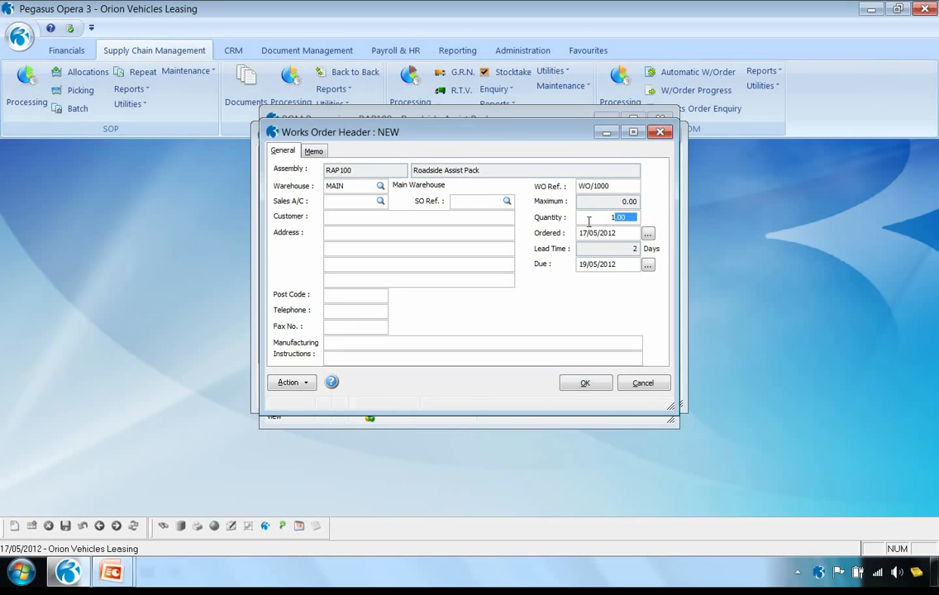
{"action": "double_click", "coordinate": [603, 219]}
{"action": "type", "text": "10"}
{"action": "key", "text": "Tab"}
{"action": "left_click", "coordinate": [585, 384]}
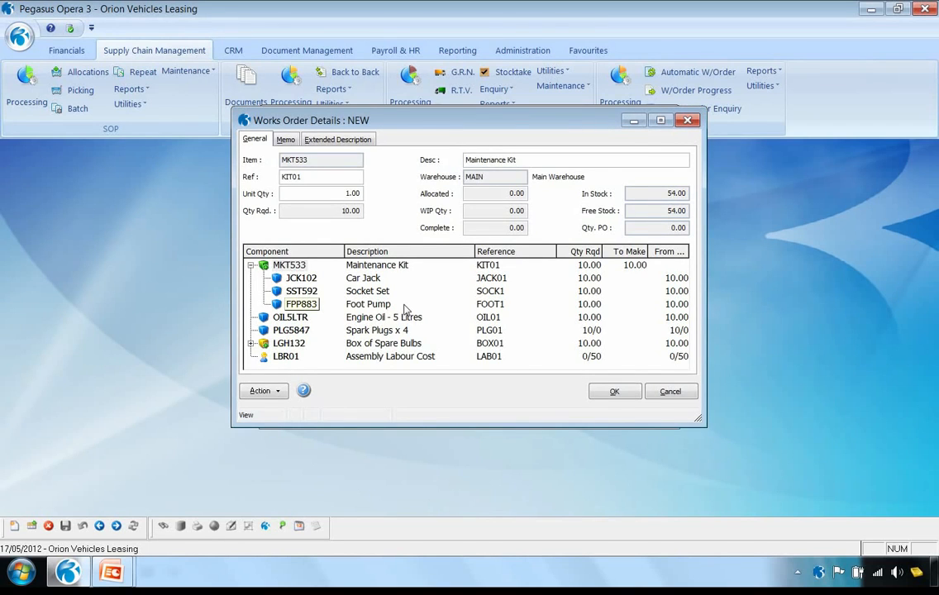
{"action": "left_click", "coordinate": [616, 392]}
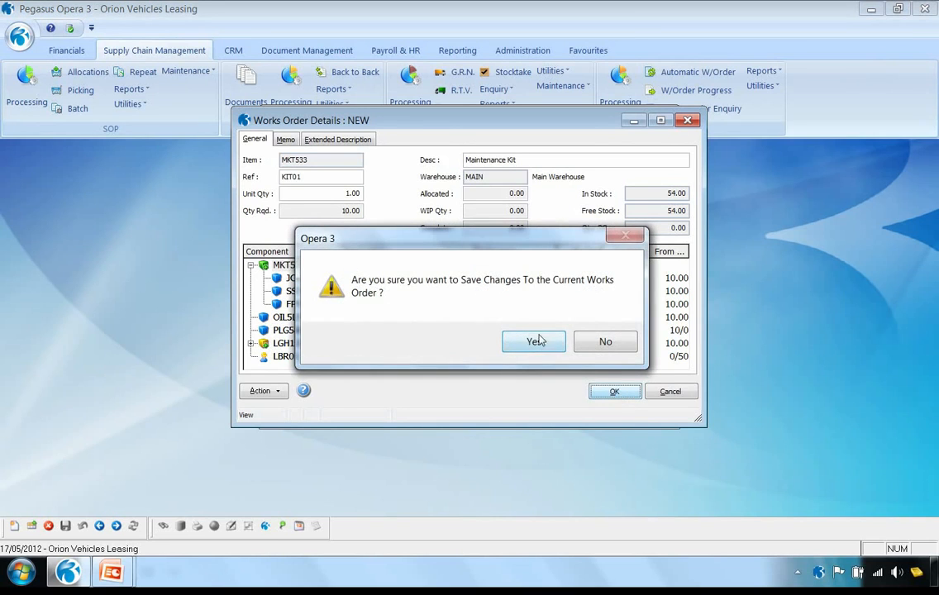
{"action": "left_click", "coordinate": [535, 342]}
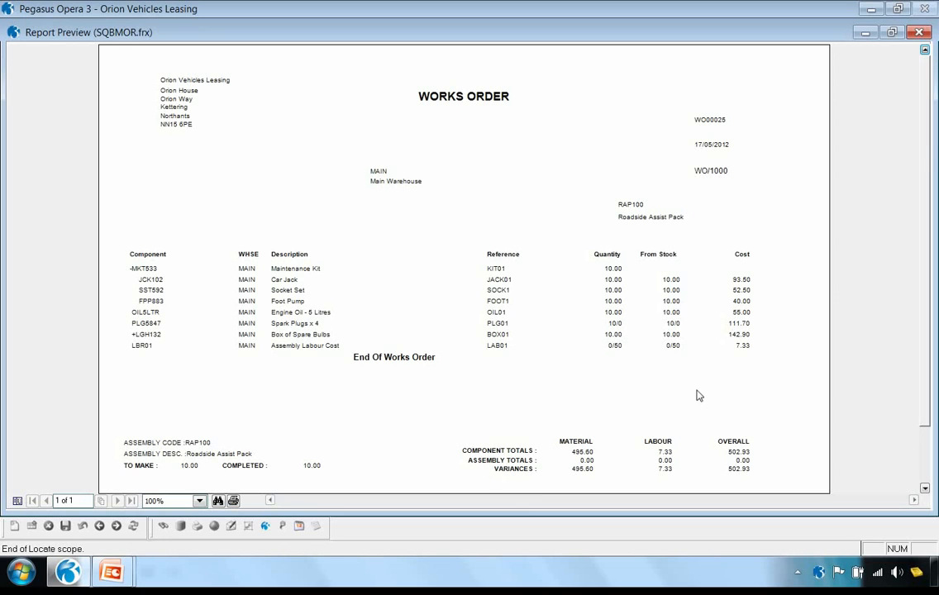
Close the works order preview and list, then examine the Roadside Assist Pack's Main Warehouse stock transactions before closing its assembly record
{"action": "left_click", "coordinate": [920, 32]}
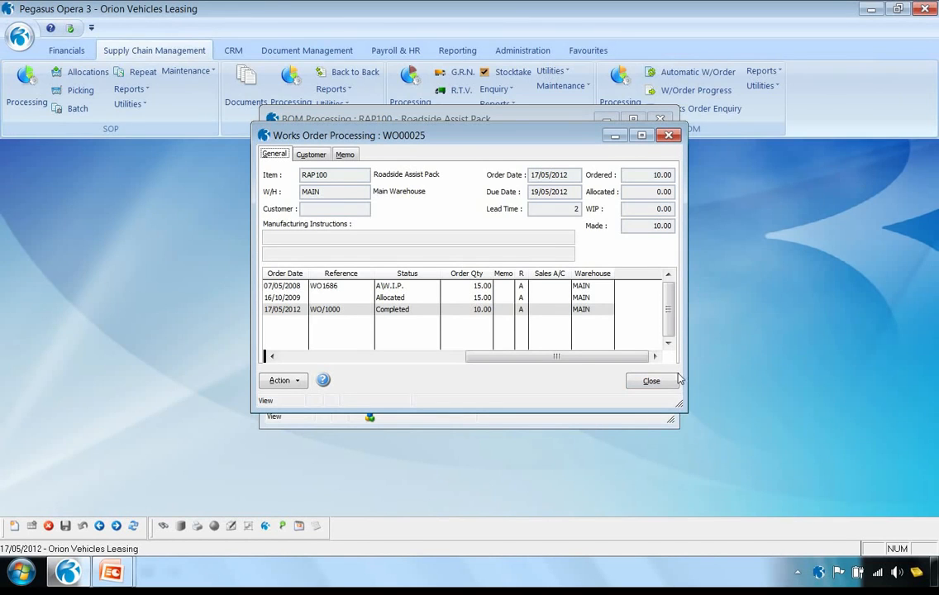
{"action": "left_click", "coordinate": [651, 382]}
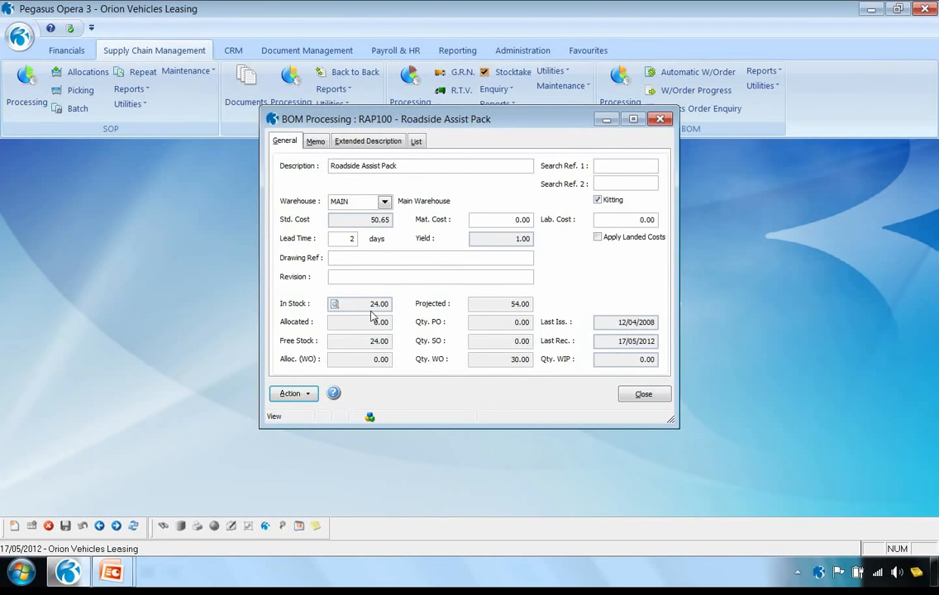
{"action": "left_click", "coordinate": [303, 394]}
{"action": "mouse_move", "coordinate": [327, 321]}
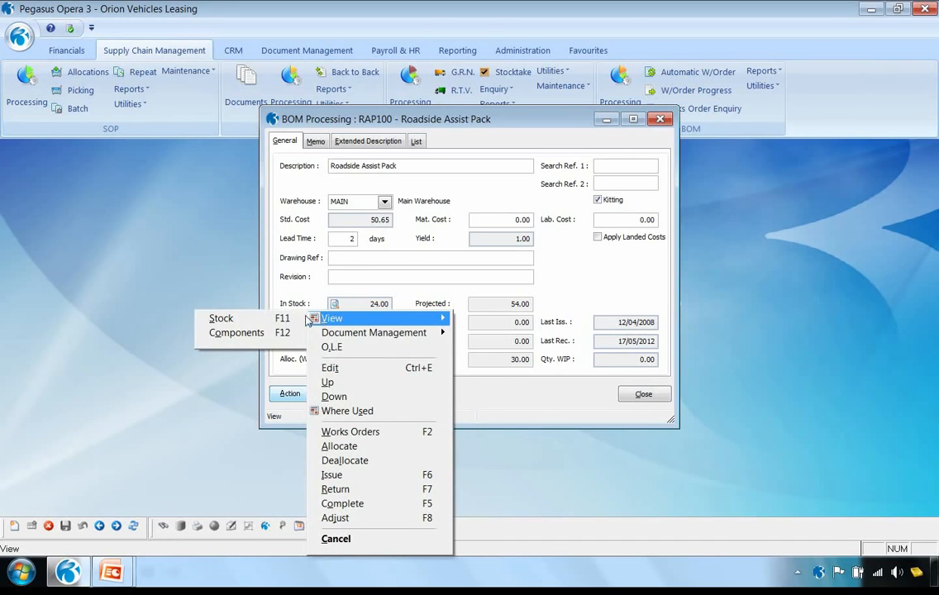
{"action": "left_click", "coordinate": [257, 319]}
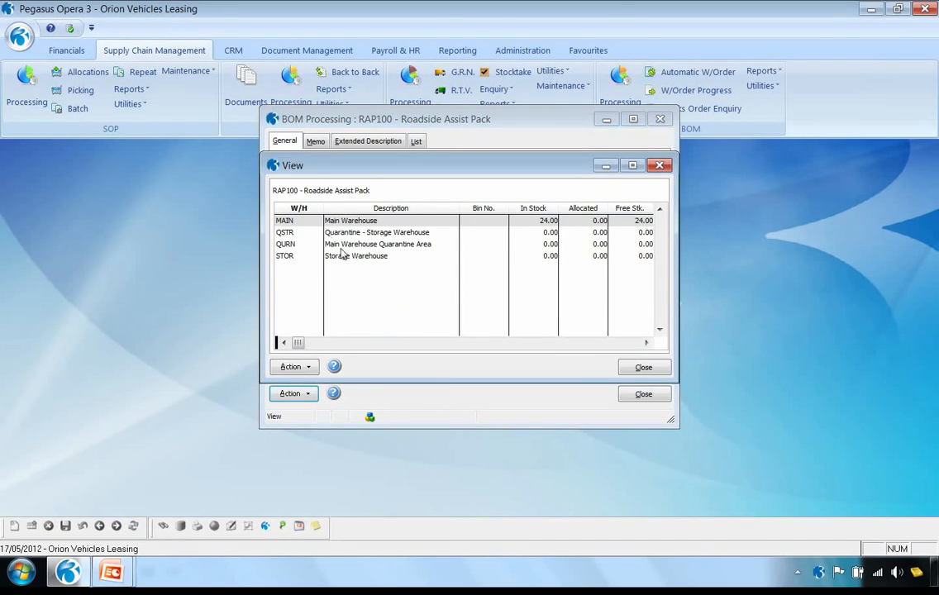
{"action": "double_click", "coordinate": [301, 222]}
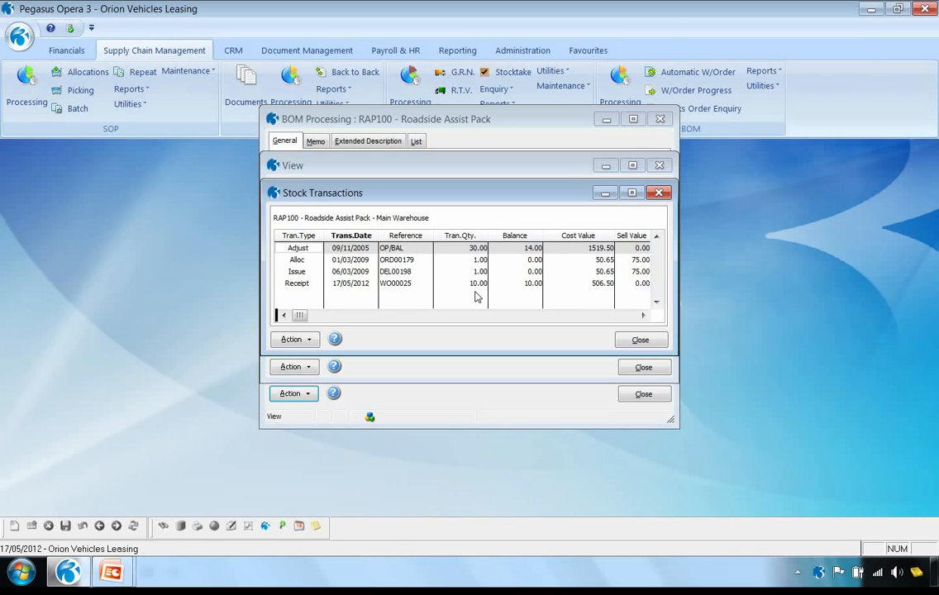
{"action": "left_click", "coordinate": [640, 340]}
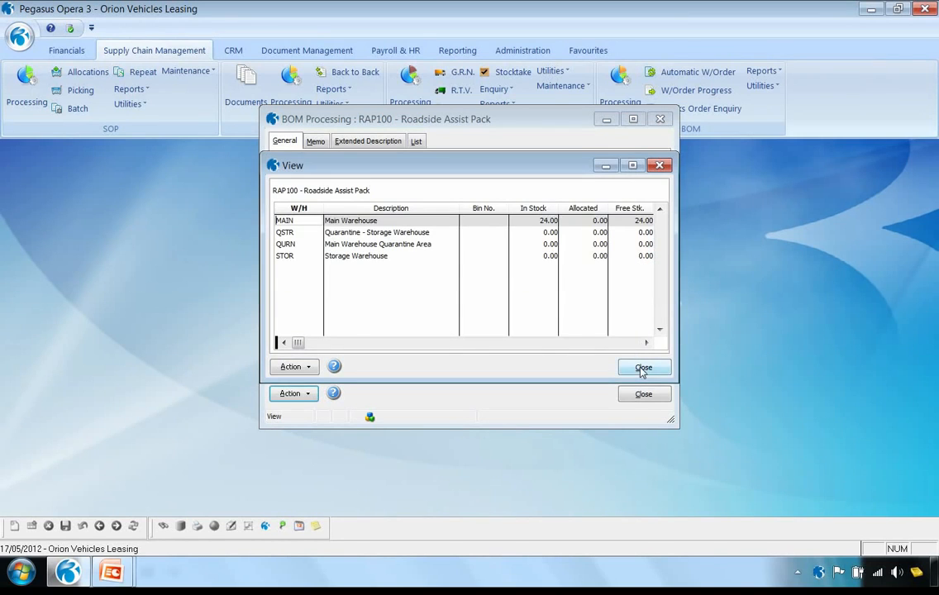
{"action": "left_click", "coordinate": [643, 368]}
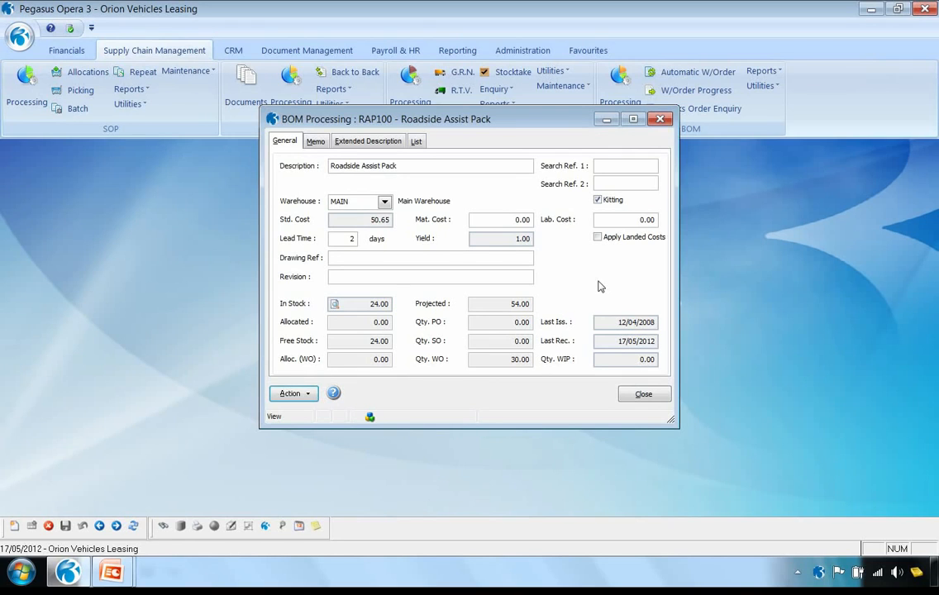
{"action": "left_click", "coordinate": [642, 393]}
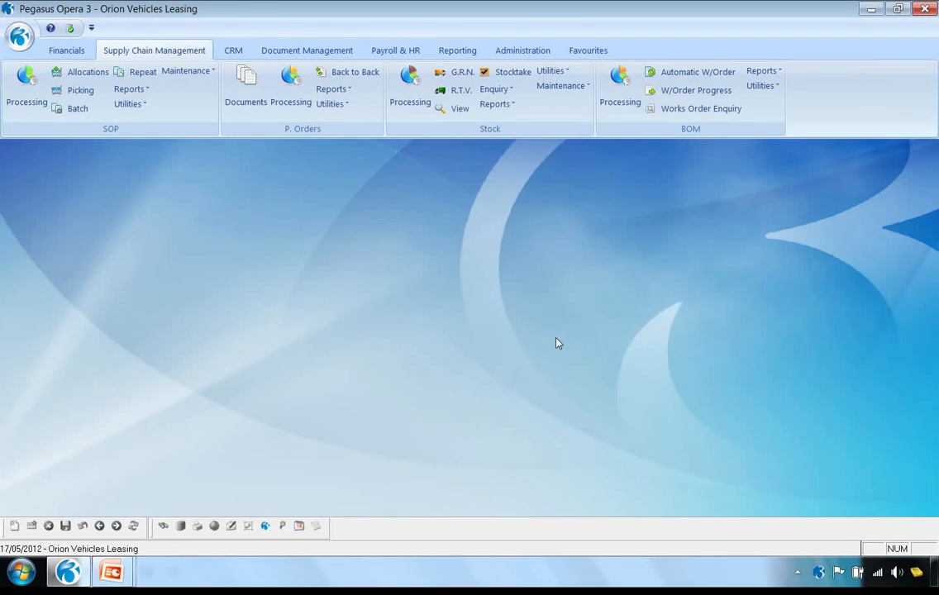
Open the stock movement enquiry by Movement Types and set the start of its date range to 17/05/2012
{"action": "left_click", "coordinate": [460, 112]}
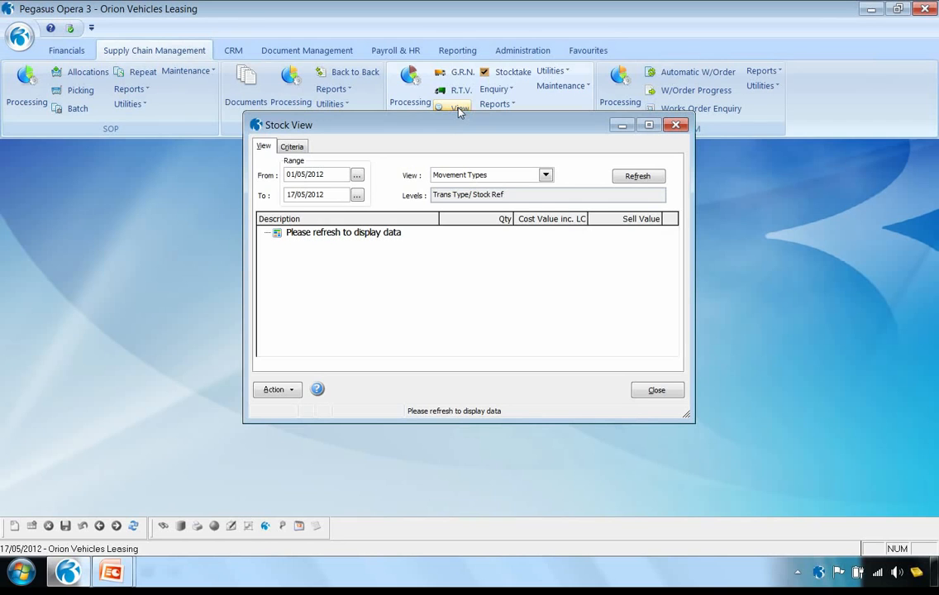
{"action": "left_click", "coordinate": [545, 176]}
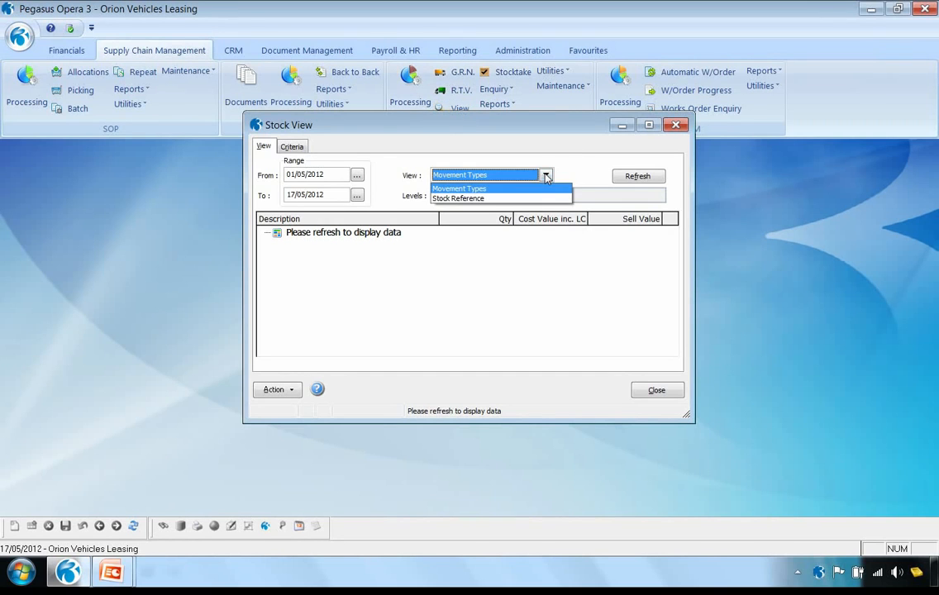
{"action": "left_click", "coordinate": [537, 190]}
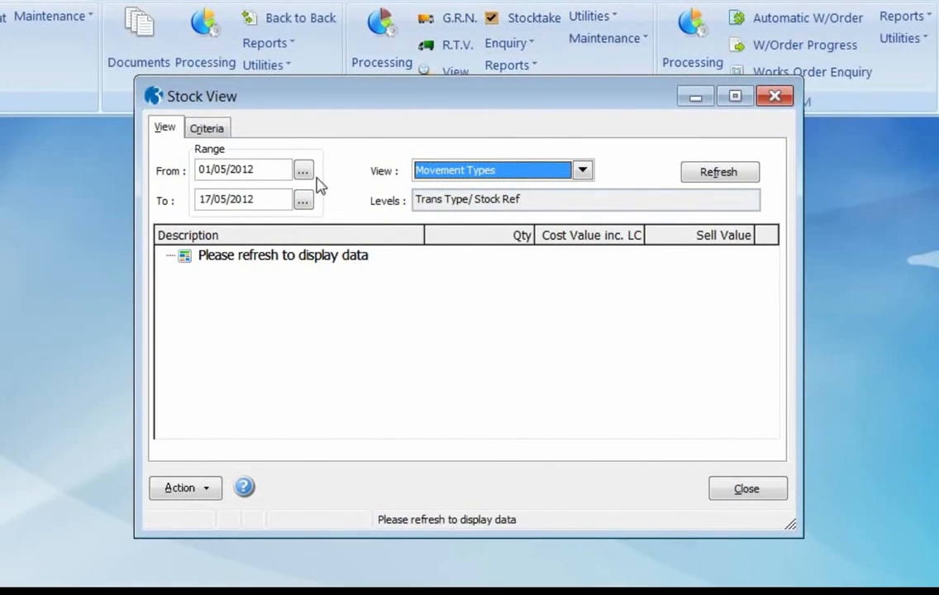
{"action": "left_click", "coordinate": [304, 172]}
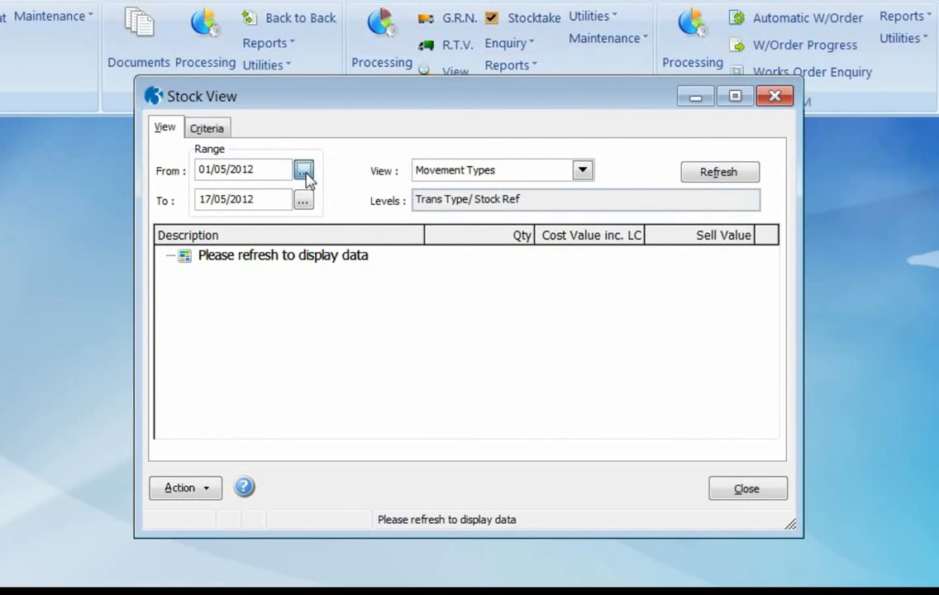
{"action": "left_click", "coordinate": [453, 345]}
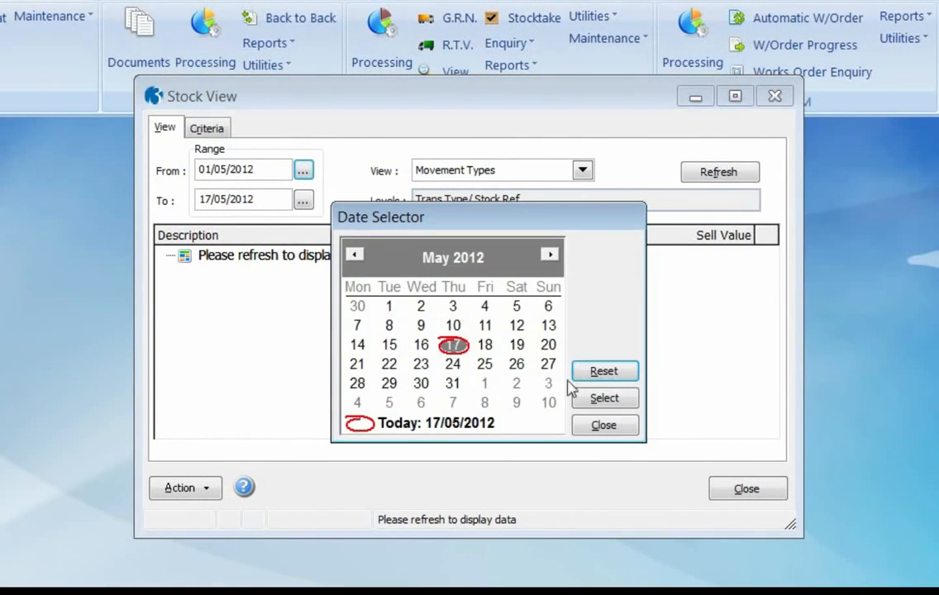
{"action": "left_click", "coordinate": [601, 398]}
Include Receipt among the enquiry's transaction types and refresh the stock movement data
{"action": "left_click", "coordinate": [207, 128]}
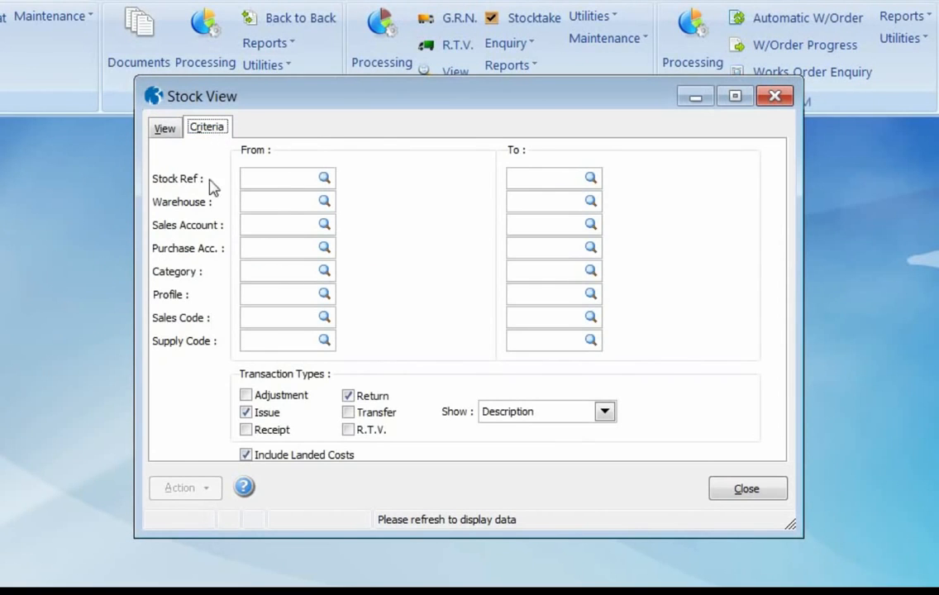
{"action": "left_click", "coordinate": [246, 431]}
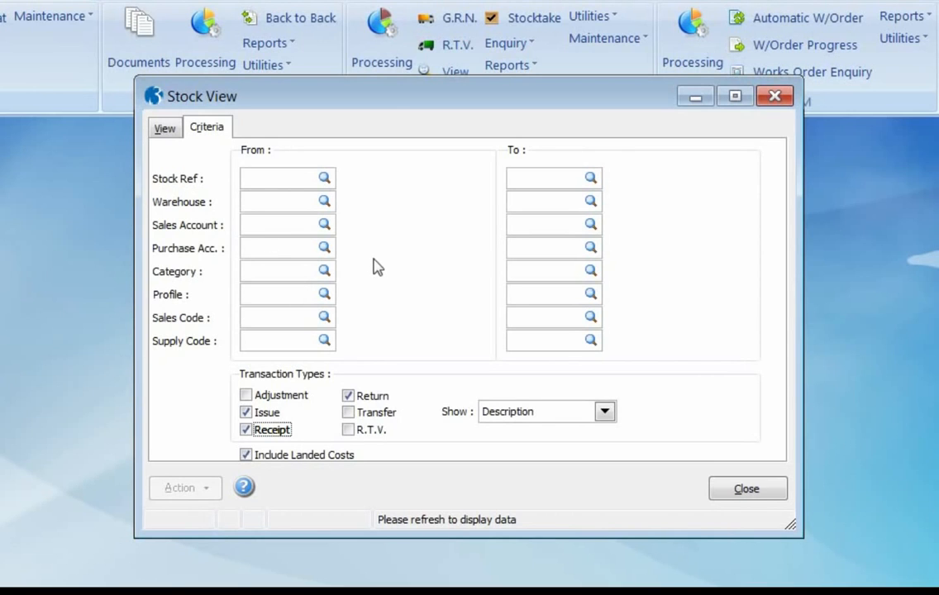
{"action": "left_click", "coordinate": [163, 129]}
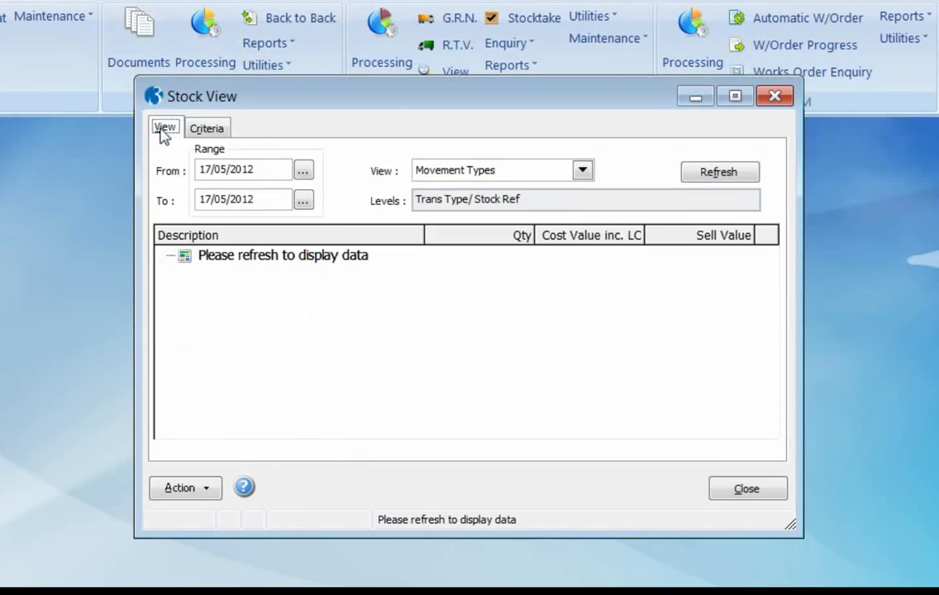
{"action": "left_click", "coordinate": [710, 176]}
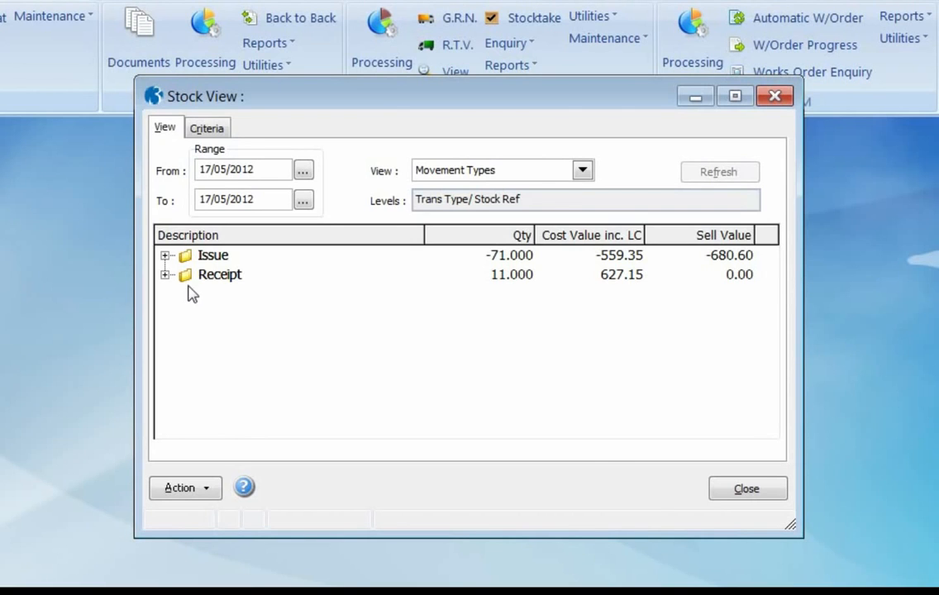
Examine the issue transactions for Car Mat - Small, Stereo Radio/CD Player/Sat Nav and Foot Pump, then collapse the Issue group
{"action": "left_click", "coordinate": [166, 257]}
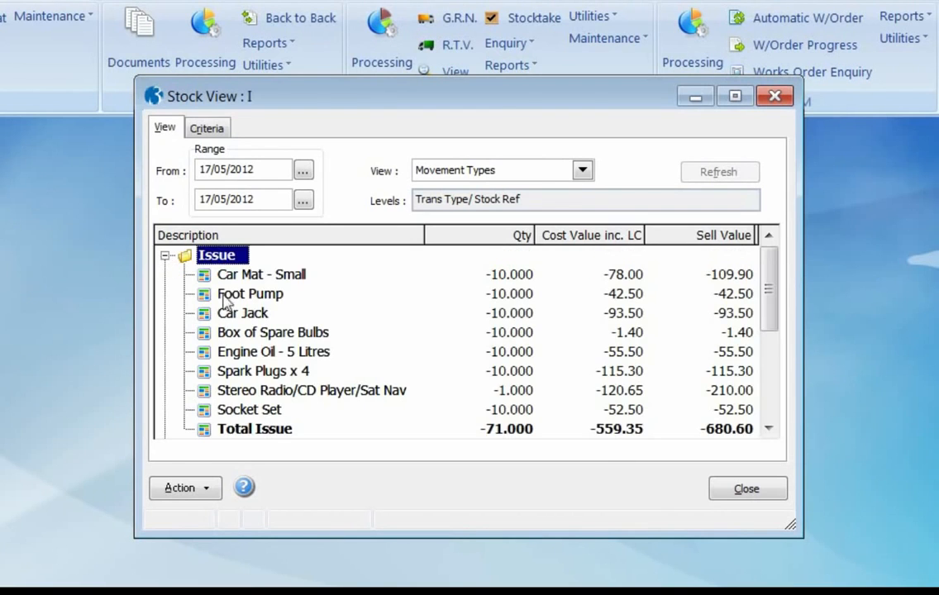
{"action": "left_click", "coordinate": [285, 276]}
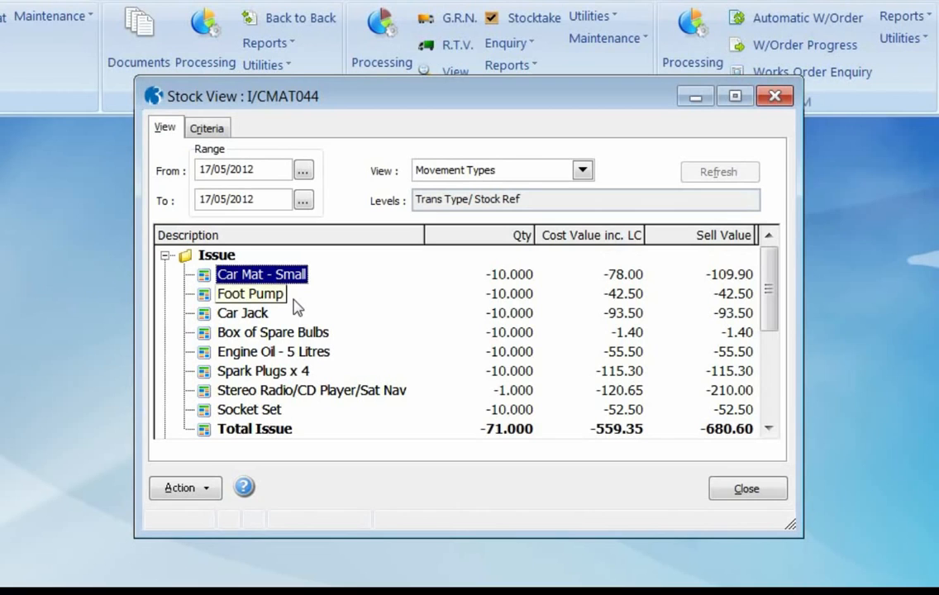
{"action": "double_click", "coordinate": [204, 277]}
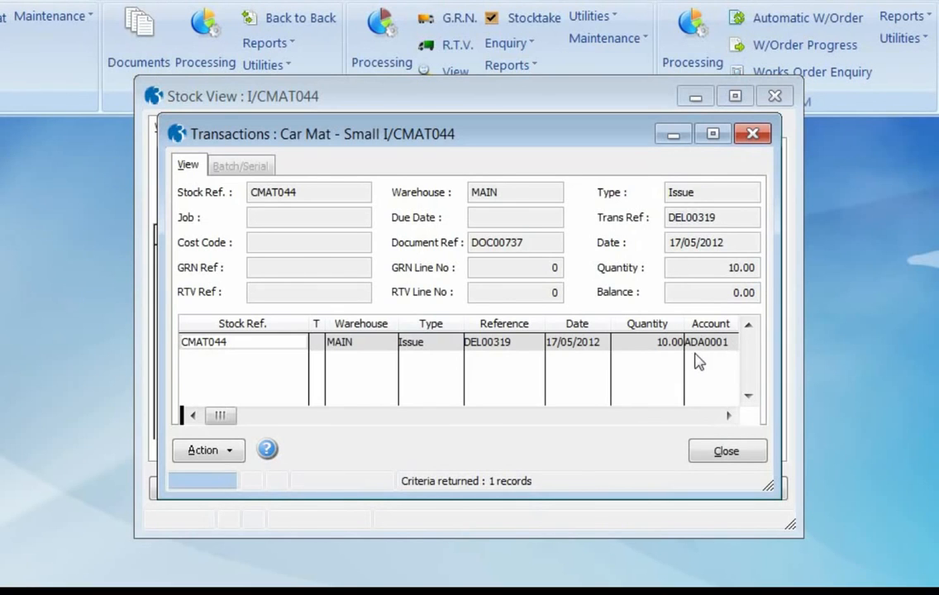
{"action": "left_click", "coordinate": [715, 452]}
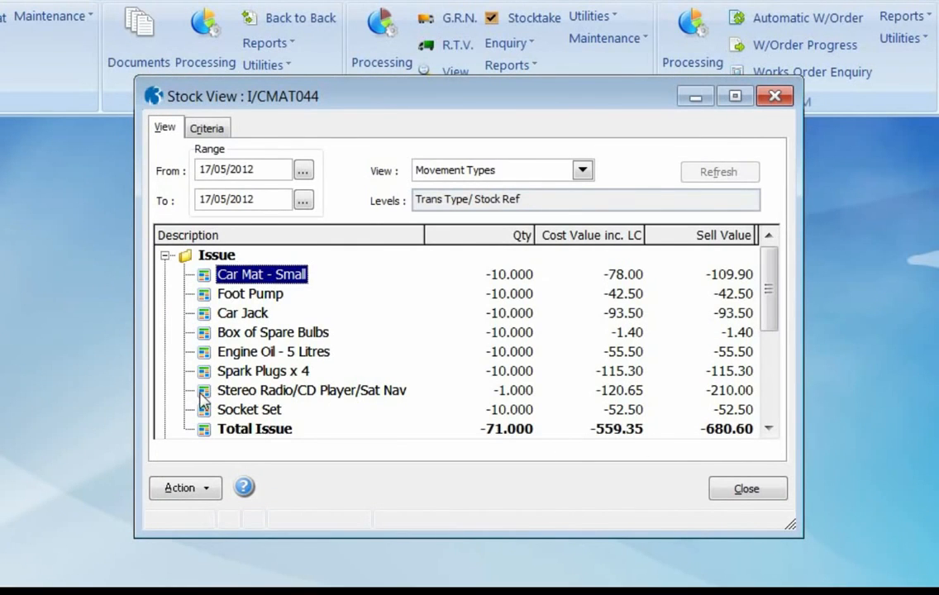
{"action": "double_click", "coordinate": [201, 391]}
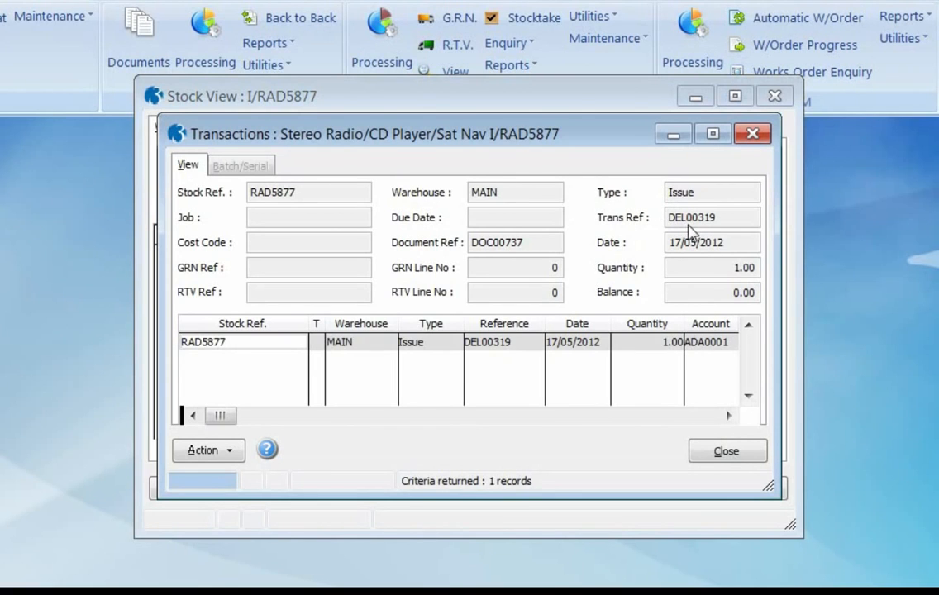
{"action": "left_click", "coordinate": [717, 455]}
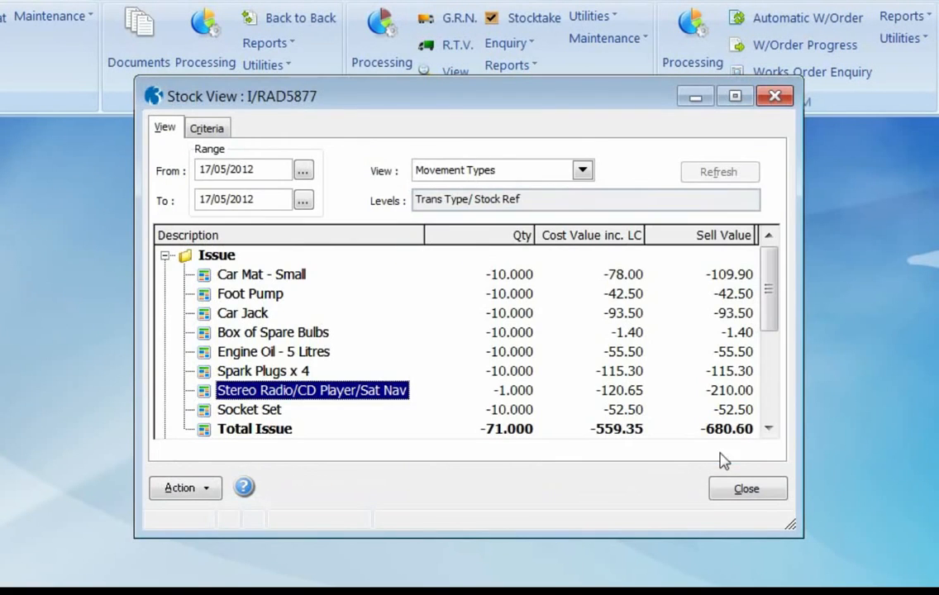
{"action": "double_click", "coordinate": [201, 295]}
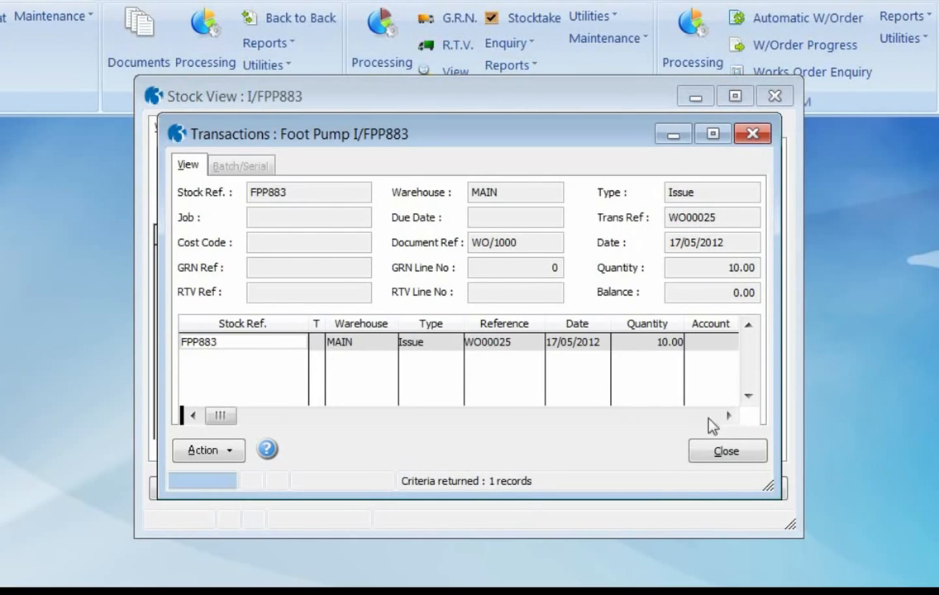
{"action": "left_click", "coordinate": [721, 453]}
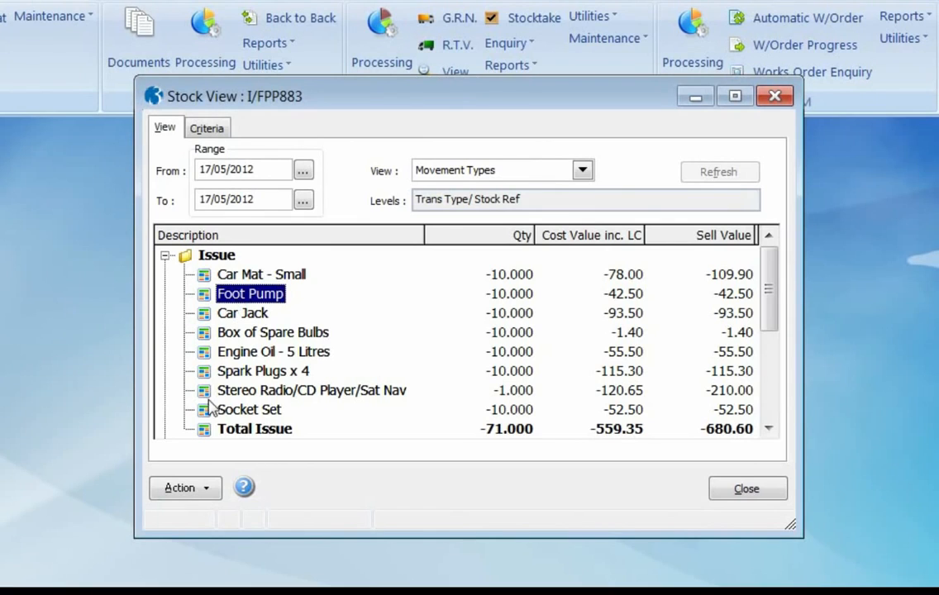
{"action": "left_click", "coordinate": [166, 256]}
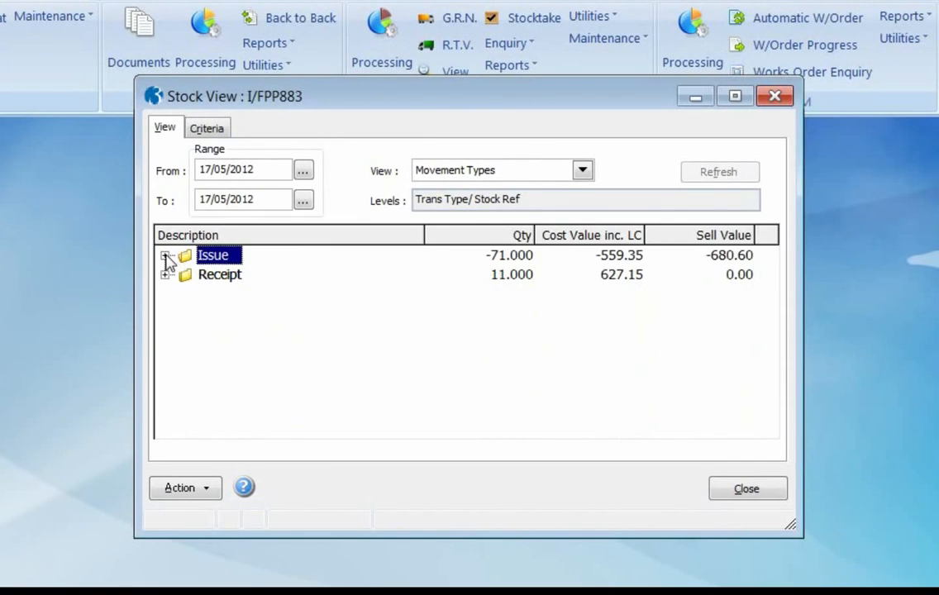
Examine the receipt transactions for Stereo Radio/CD Player/Sat Nav and Roadside Assist Pack, then close the stock movement enquiry
{"action": "left_click", "coordinate": [165, 276]}
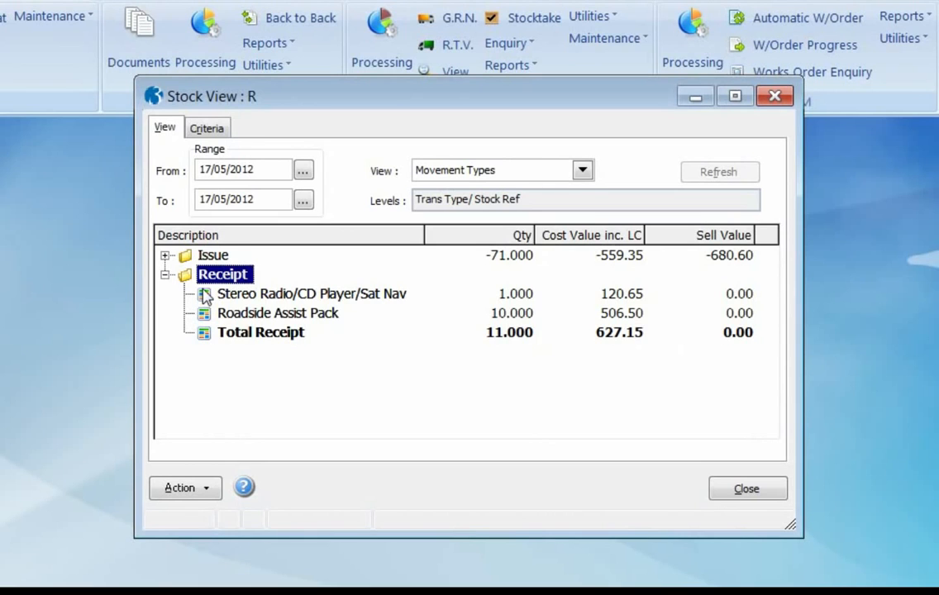
{"action": "double_click", "coordinate": [205, 296]}
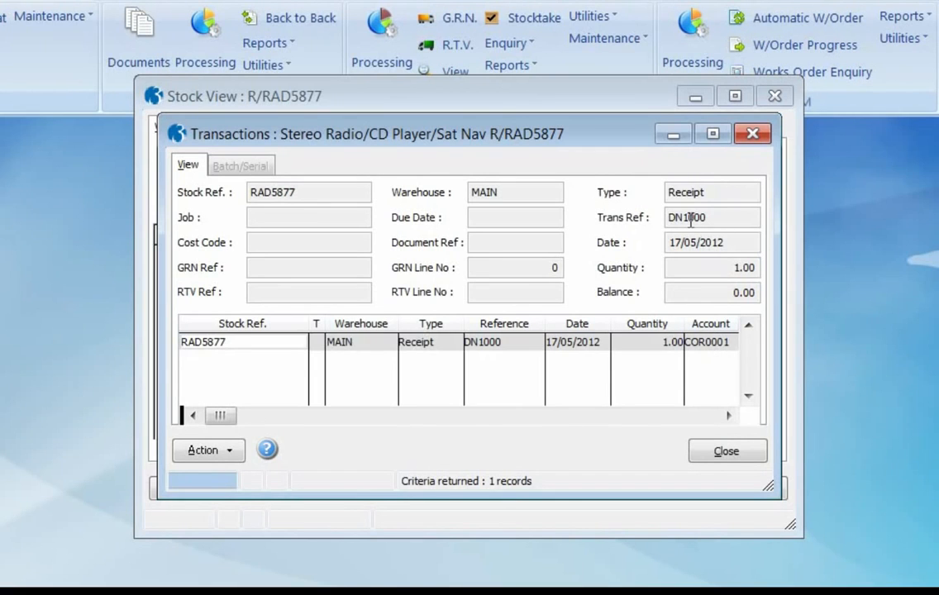
{"action": "left_click", "coordinate": [724, 452]}
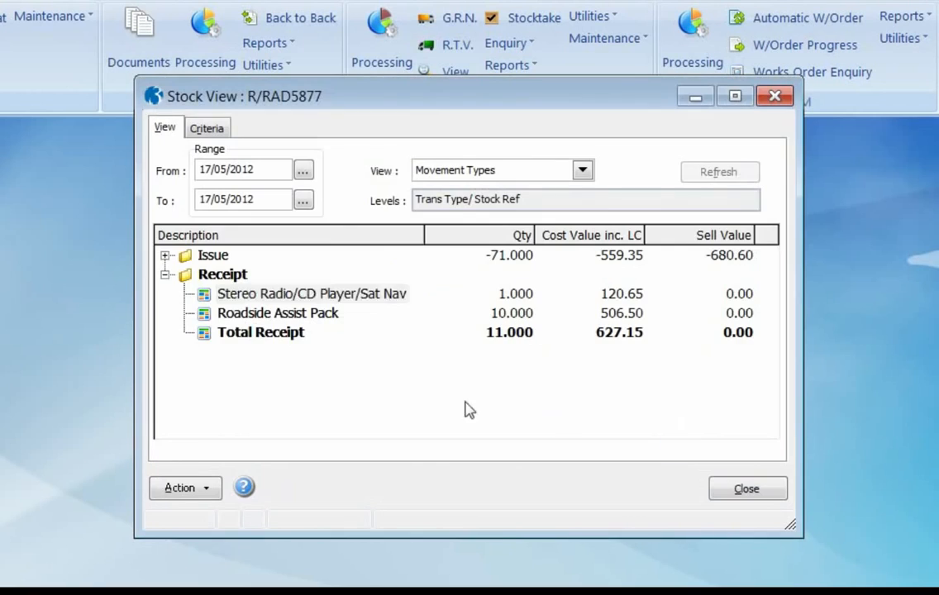
{"action": "double_click", "coordinate": [205, 315]}
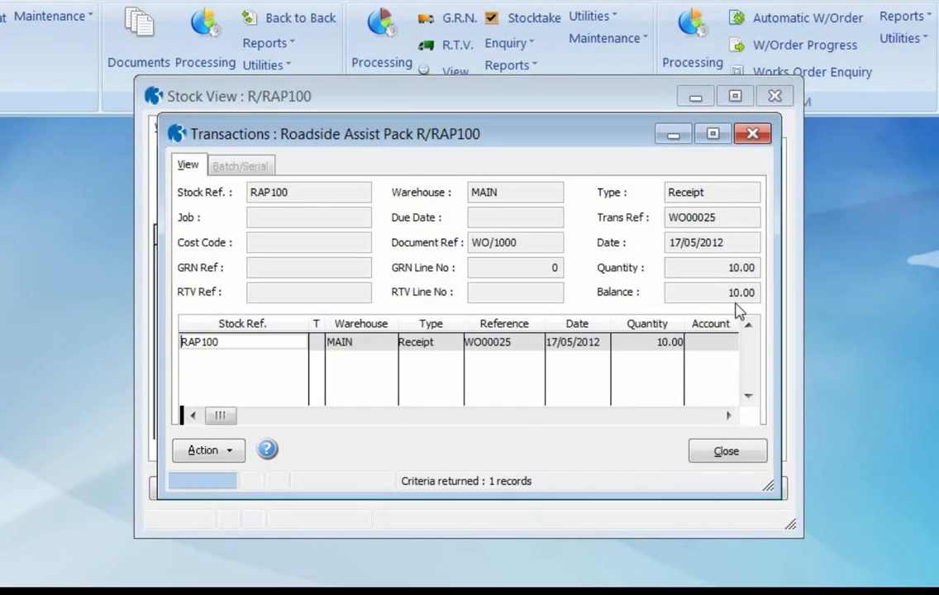
{"action": "left_click", "coordinate": [725, 454]}
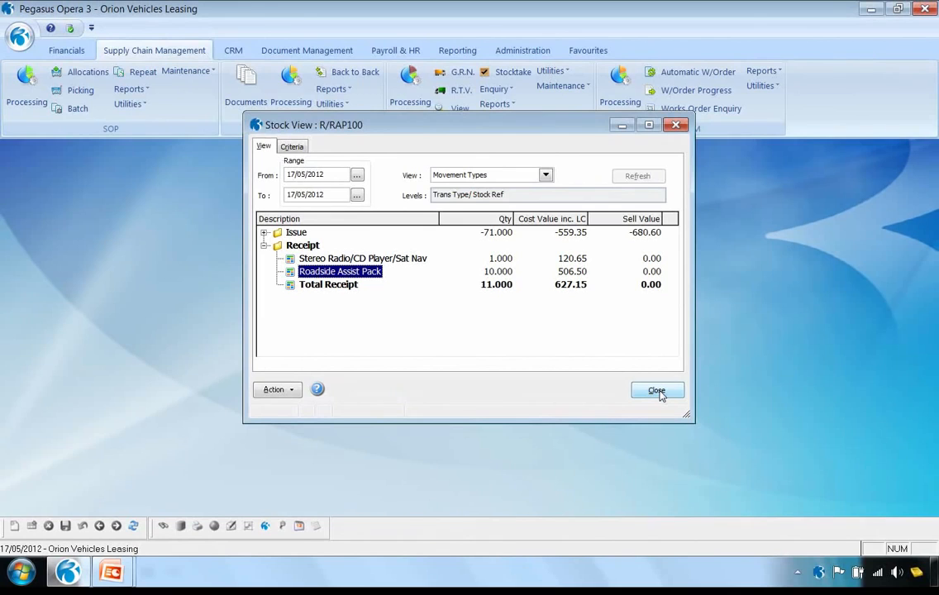
{"action": "left_click", "coordinate": [656, 391]}
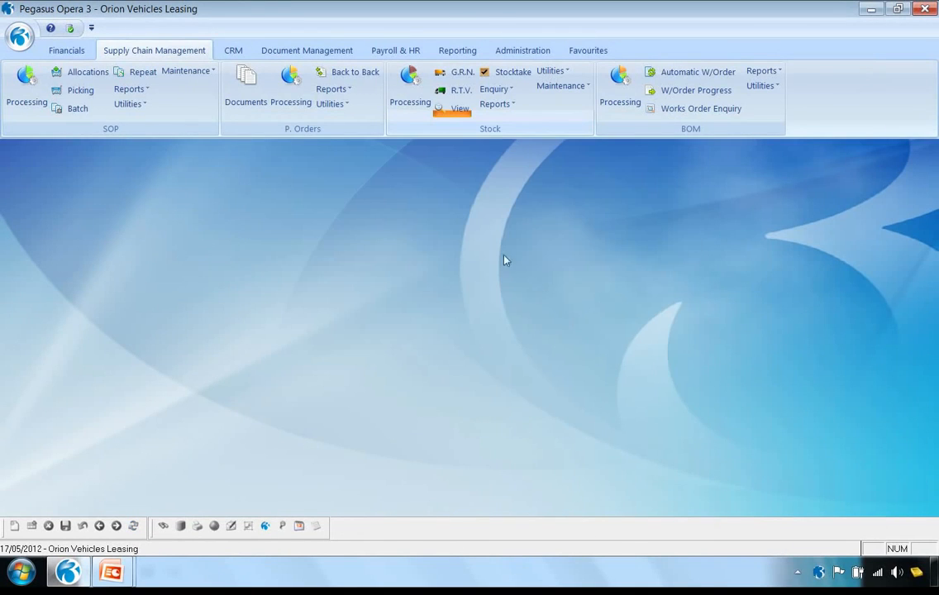
Publish the Stock Valuation report by Product at Stock Cost to screen in the Standard Report layout, review it and close the preview
{"action": "left_click", "coordinate": [498, 105]}
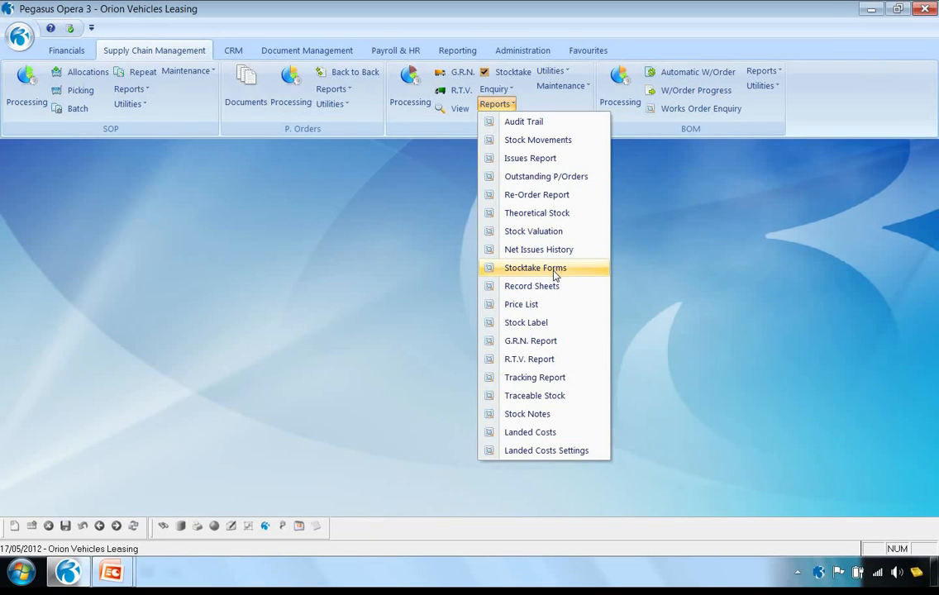
{"action": "left_click", "coordinate": [534, 231]}
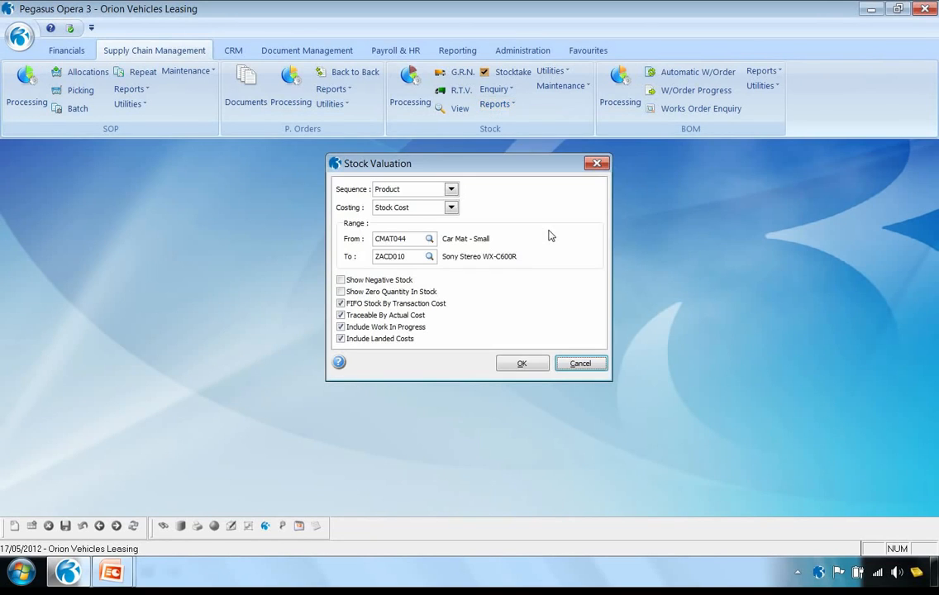
{"action": "left_click", "coordinate": [521, 366]}
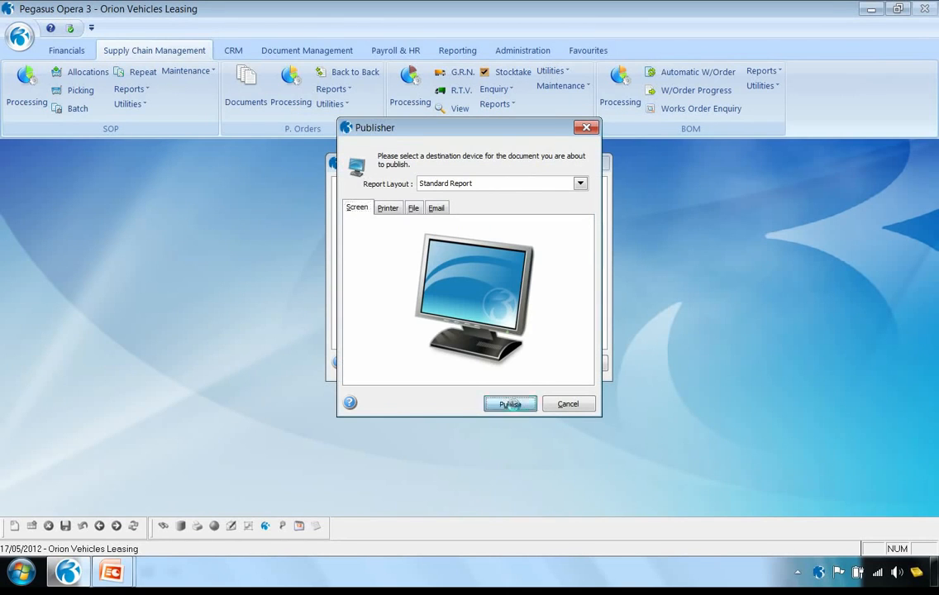
{"action": "left_click", "coordinate": [509, 404]}
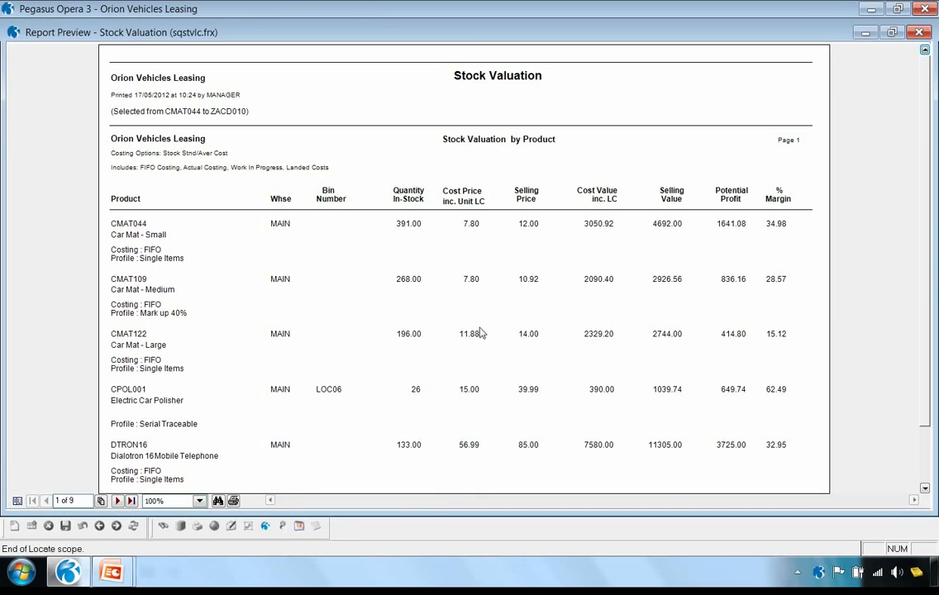
{"action": "left_click", "coordinate": [922, 32]}
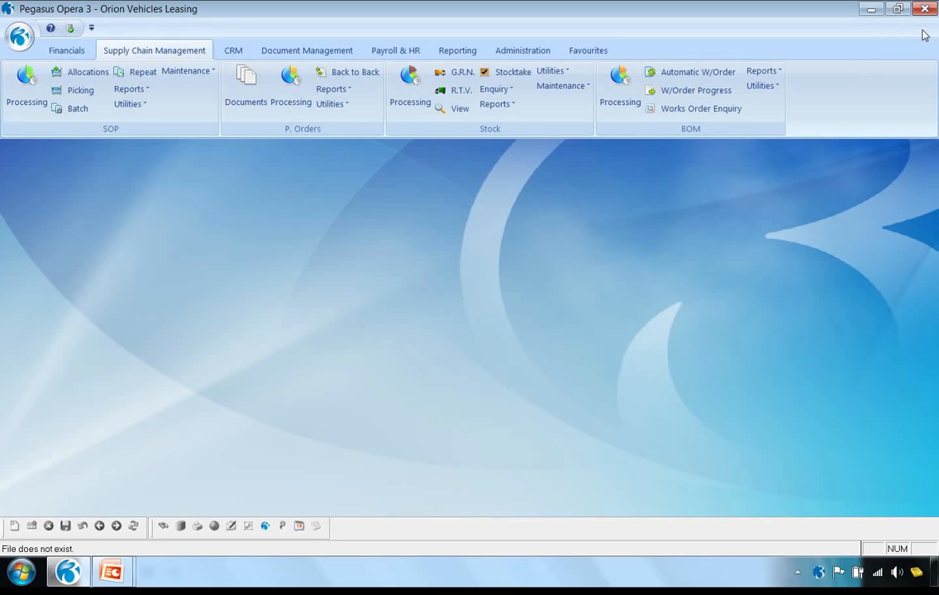
Publish the Stock Valuation again in the Extended Excel Report layout to a file named 1, opening the document when done
{"action": "left_click", "coordinate": [494, 105]}
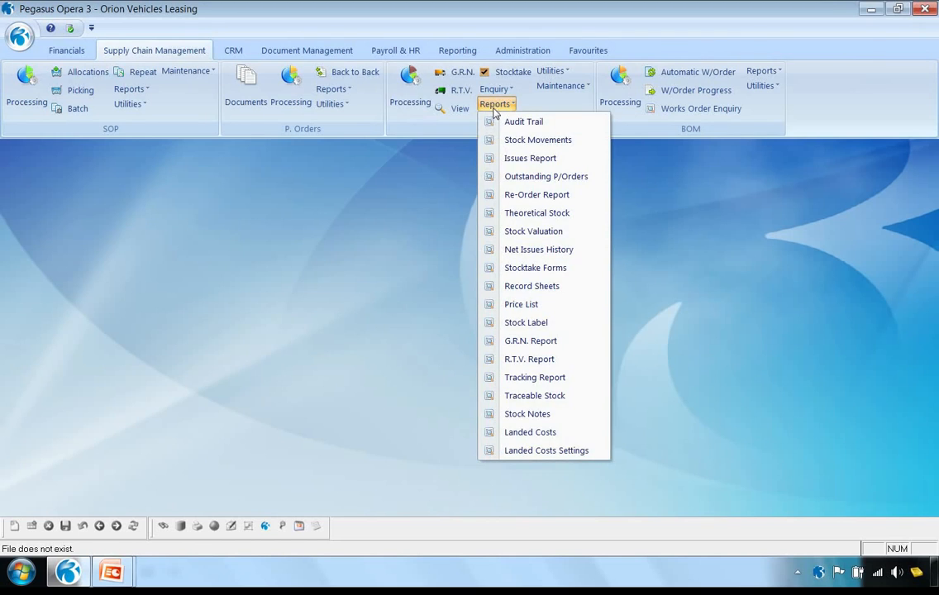
{"action": "left_click", "coordinate": [535, 232]}
{"action": "left_click", "coordinate": [522, 364]}
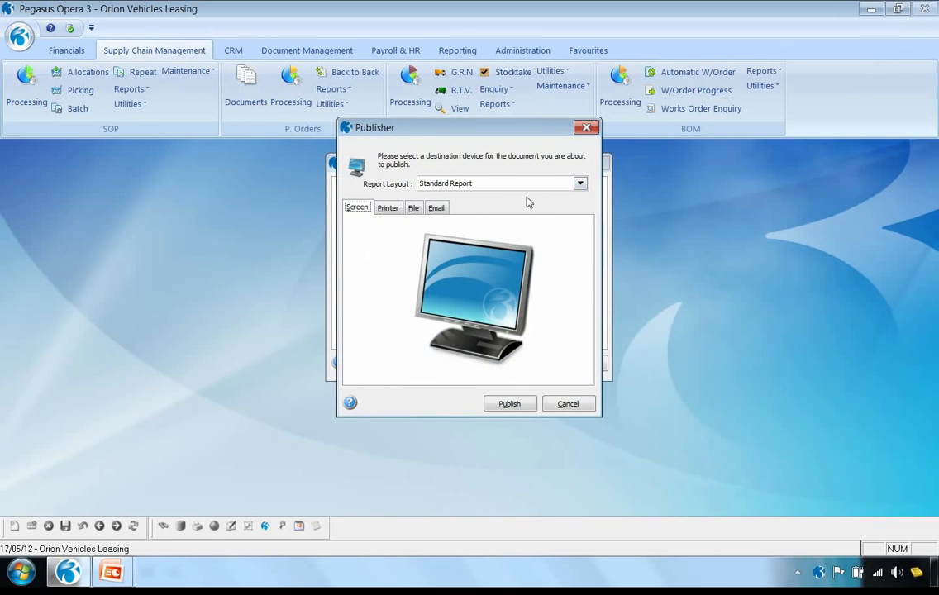
{"action": "left_click", "coordinate": [579, 183]}
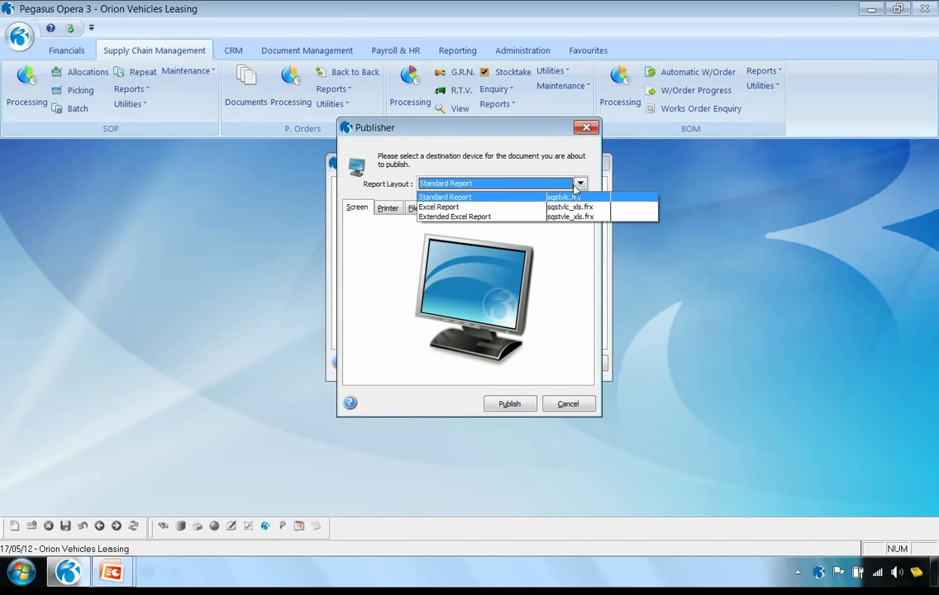
{"action": "left_click", "coordinate": [529, 216]}
{"action": "left_click", "coordinate": [418, 271]}
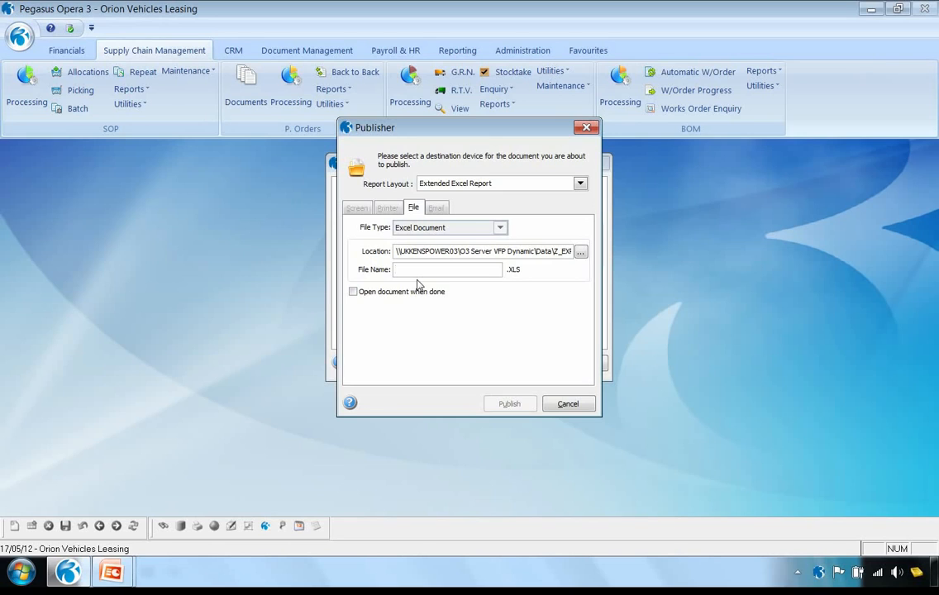
{"action": "type", "text": "1"}
{"action": "left_click", "coordinate": [353, 292]}
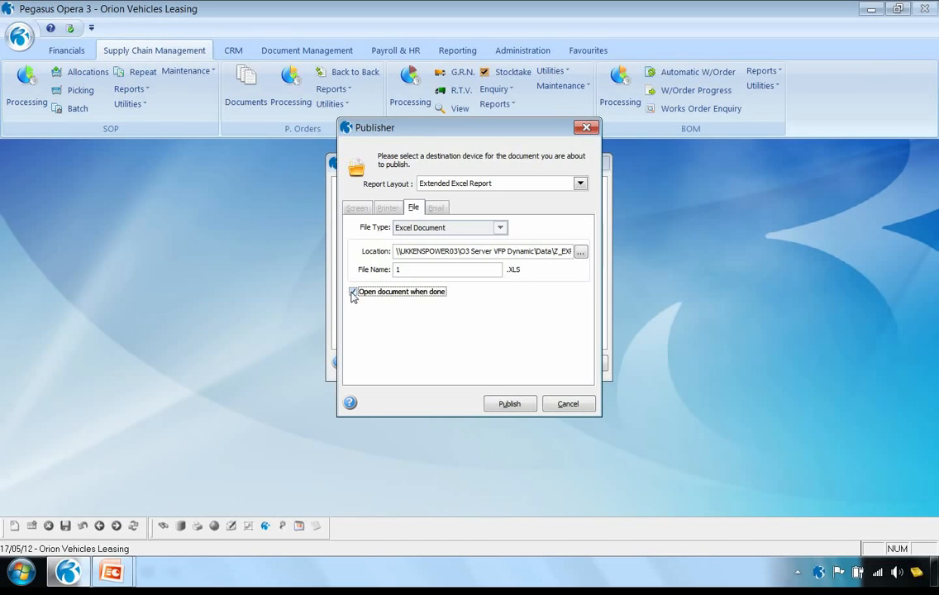
{"action": "left_click", "coordinate": [509, 403]}
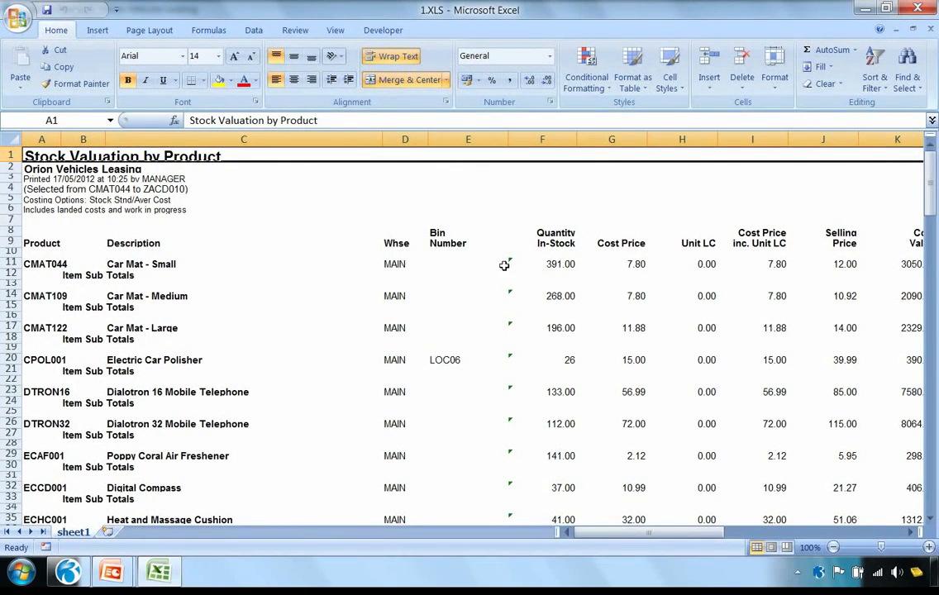
Examine the Car Mat - Small row in the exported workbook from quantity and cost price across to LC Value, then close Excel
{"action": "left_click", "coordinate": [556, 264]}
{"action": "left_click", "coordinate": [616, 265]}
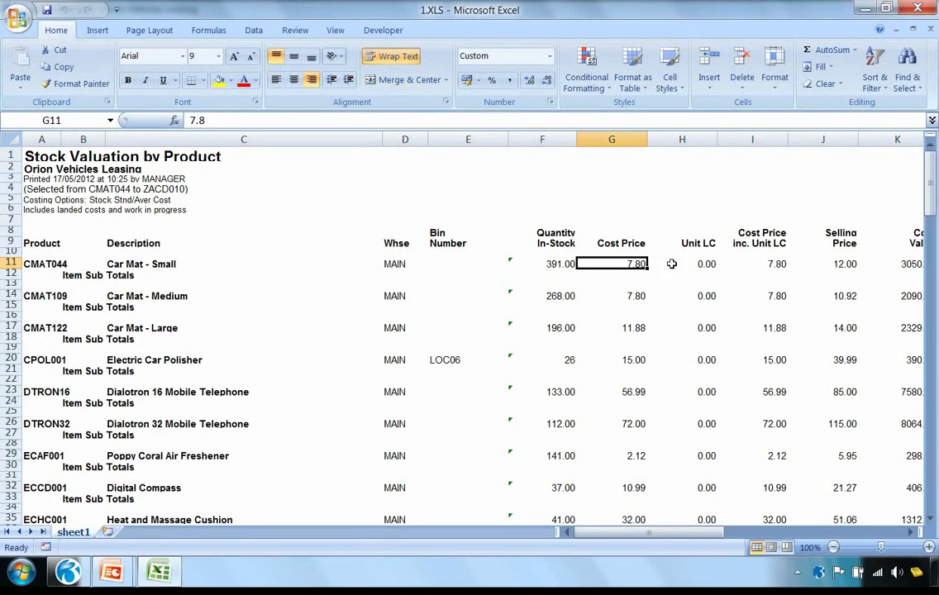
{"action": "left_click", "coordinate": [699, 263]}
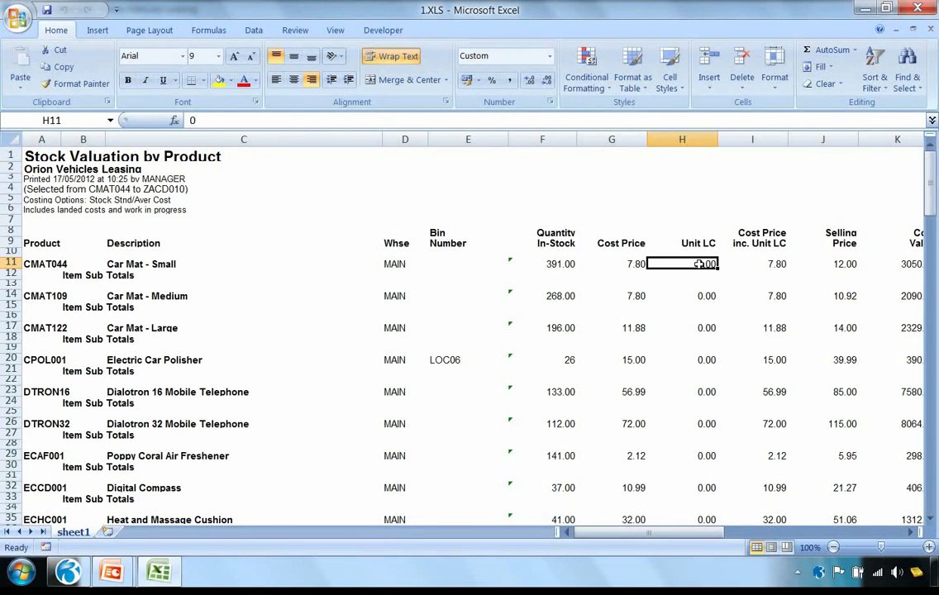
{"action": "key", "text": "Right"}
{"action": "key", "text": "Right"}
{"action": "key", "text": "Right"}
{"action": "key", "text": "Right"}
{"action": "key", "text": "Right"}
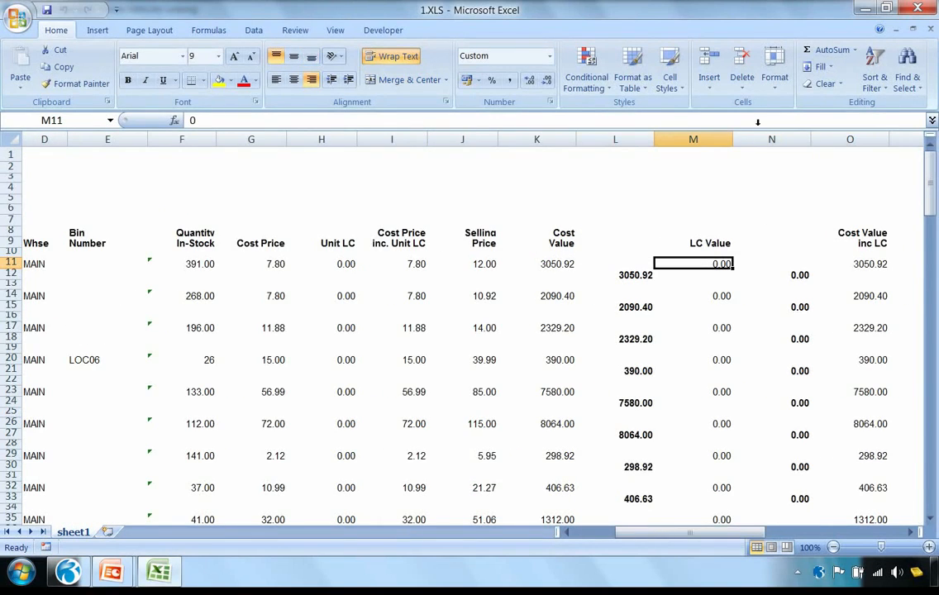
{"action": "left_click", "coordinate": [917, 8]}
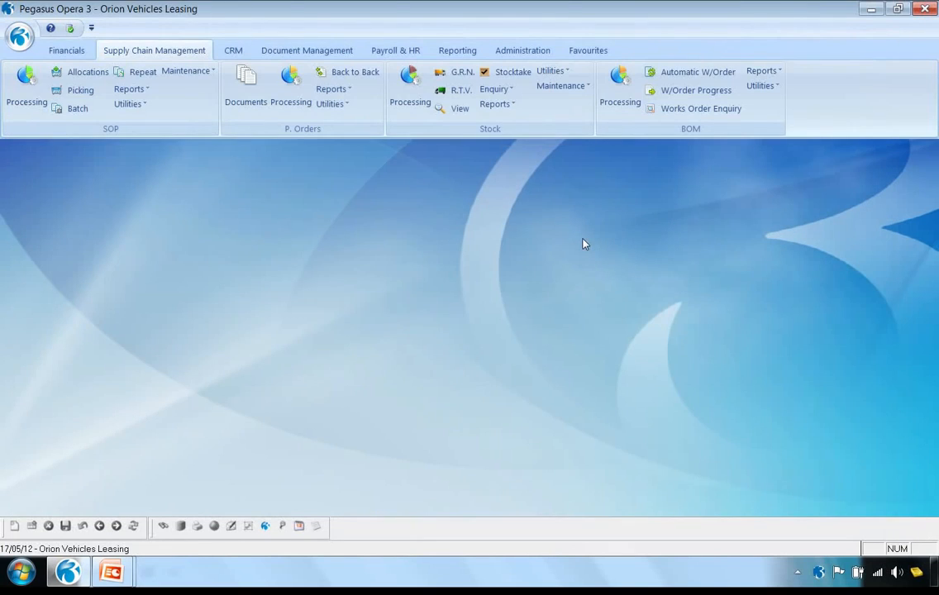